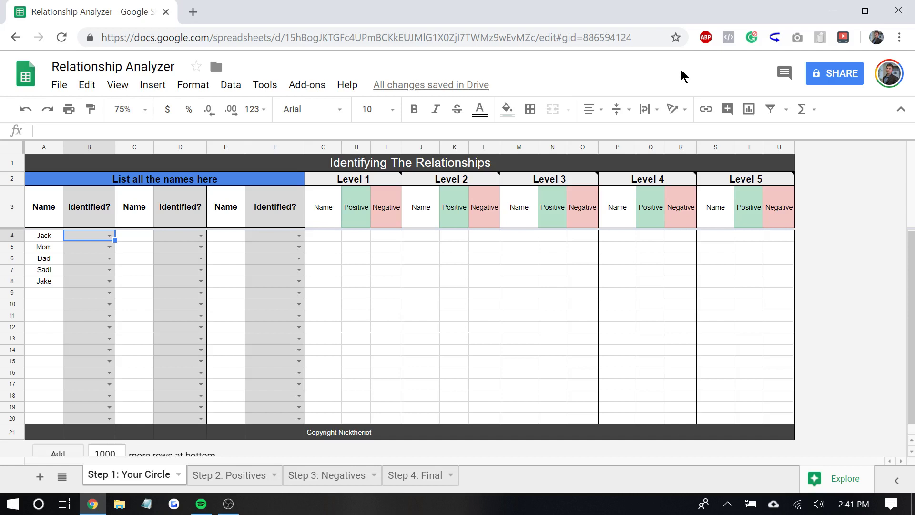
pyautogui.click(345, 319)
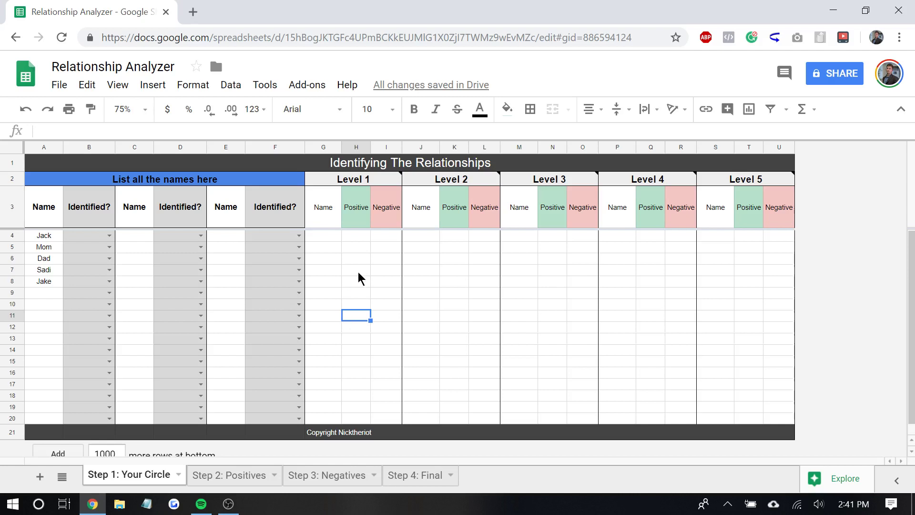
pyautogui.click(51, 284)
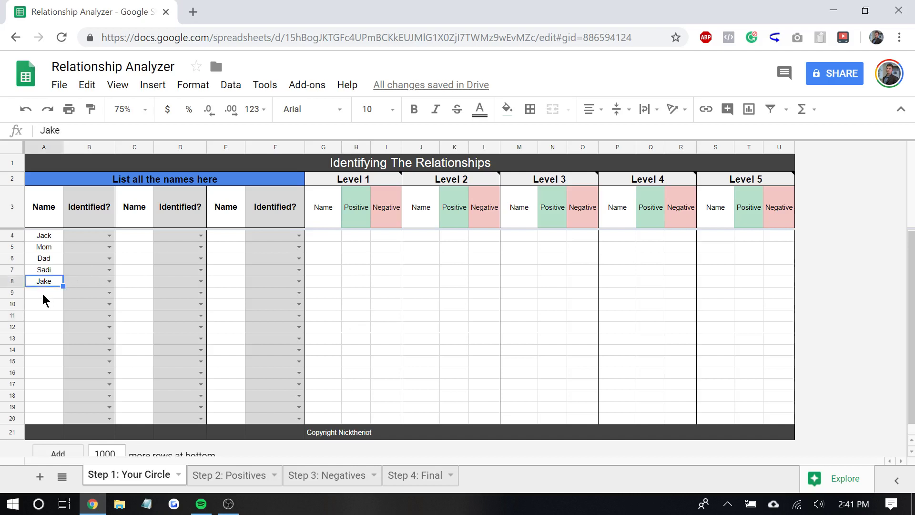
pyautogui.click(42, 293)
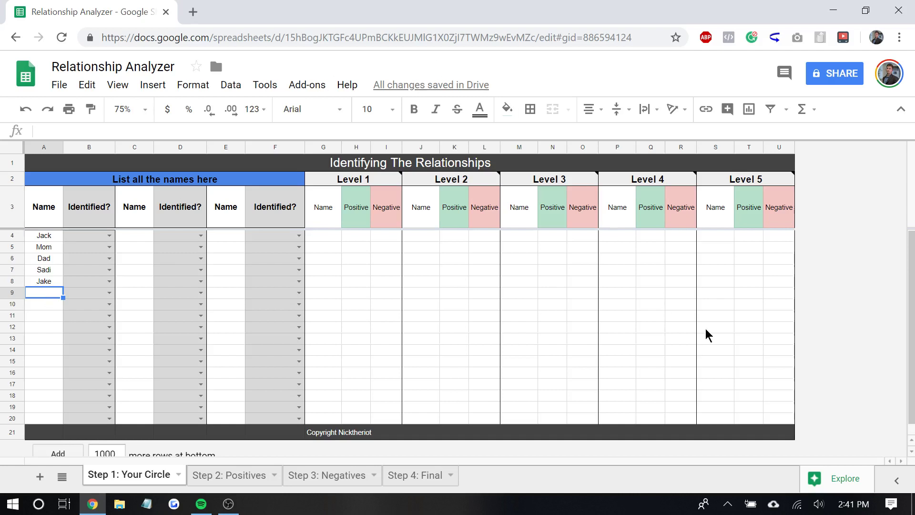
pyautogui.click(641, 332)
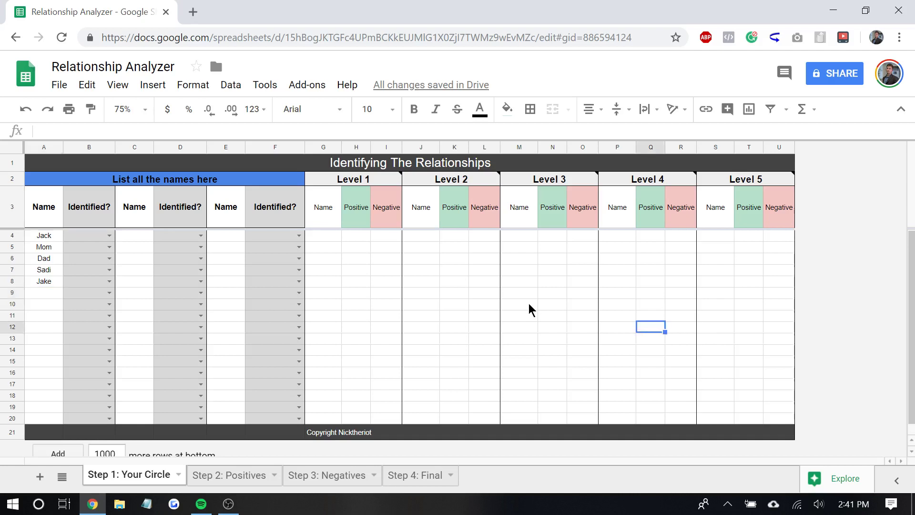
pyautogui.click(521, 305)
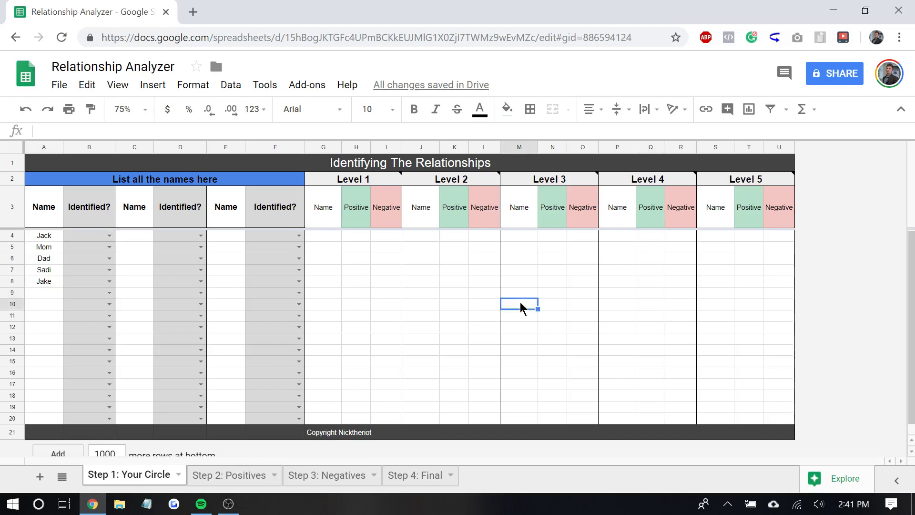
pyautogui.press('Left')
pyautogui.press('Left')
pyautogui.press('Left')
pyautogui.press('Left')
pyautogui.press('Left')
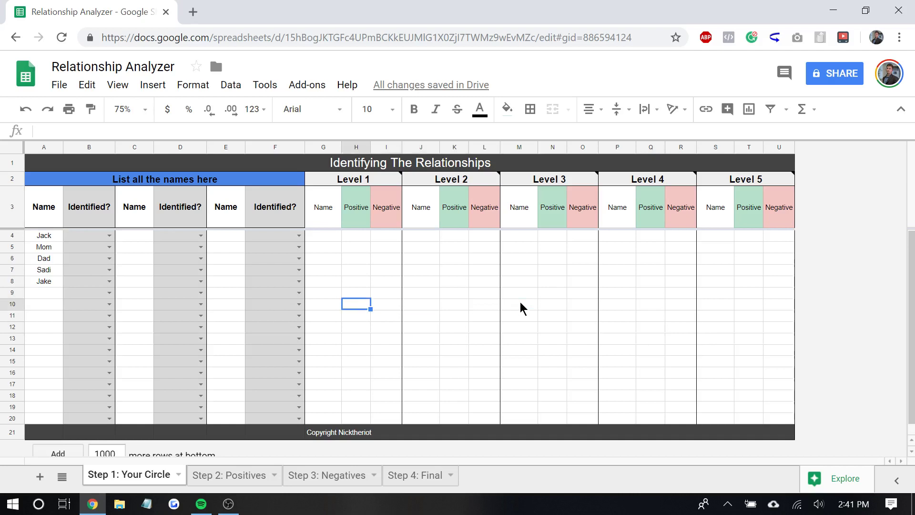
pyautogui.press('Left')
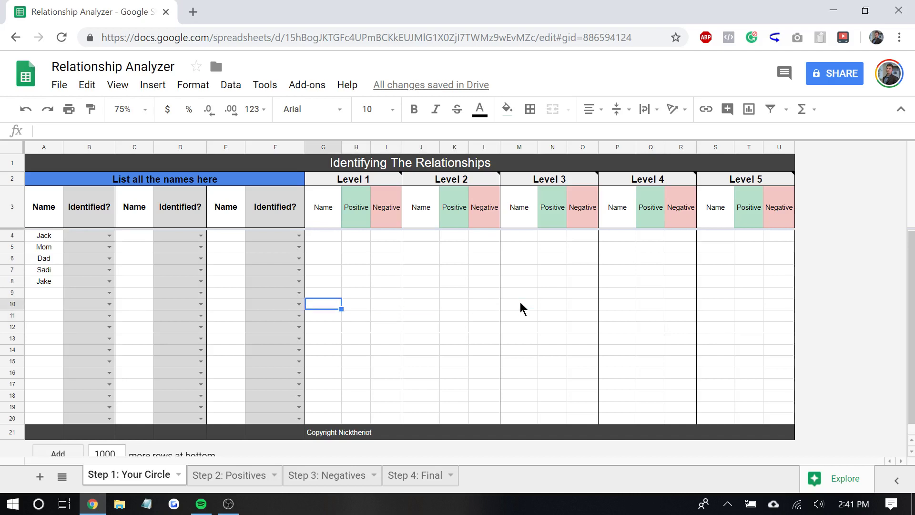
pyautogui.press('Up')
pyautogui.press('Up')
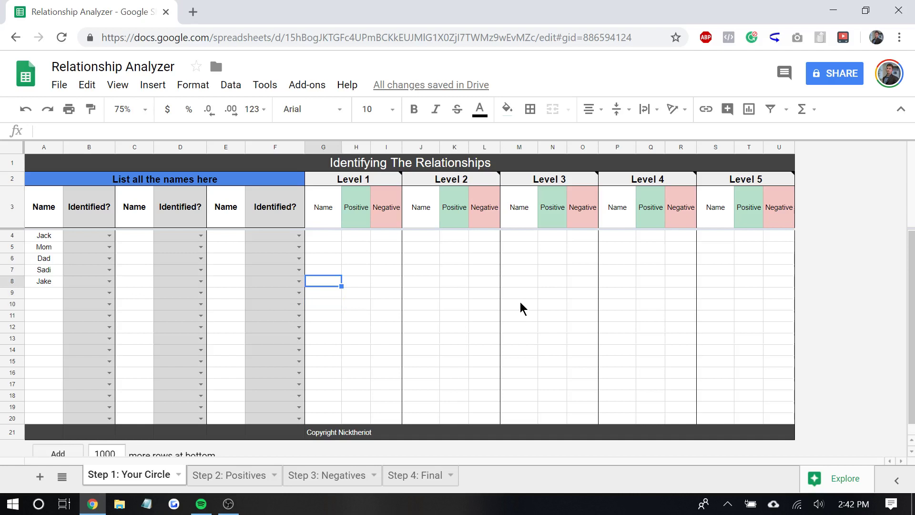
pyautogui.press('Down')
pyautogui.press('Down')
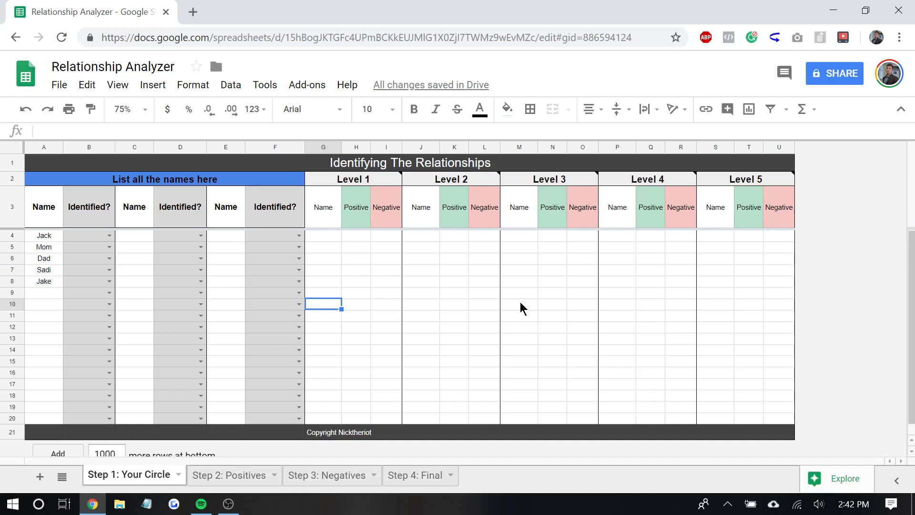
pyautogui.click(520, 304)
pyautogui.rightClick(576, 292)
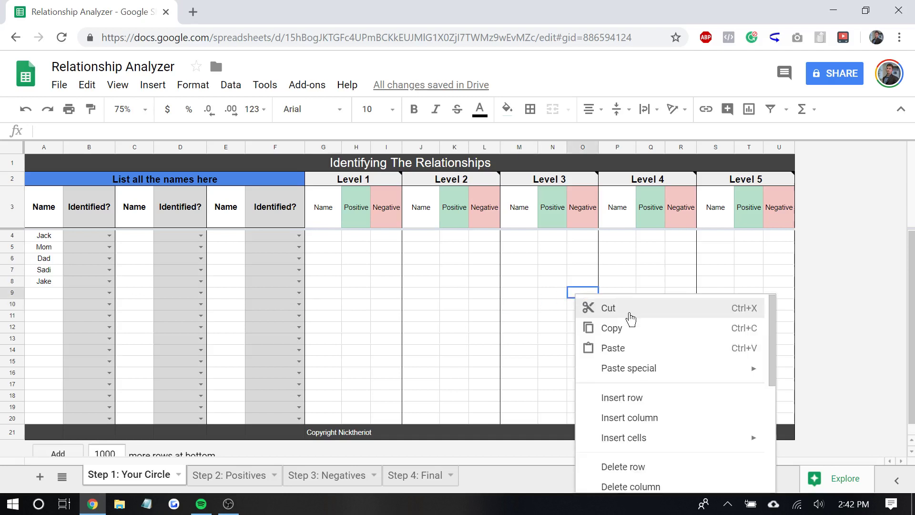
pyautogui.click(639, 274)
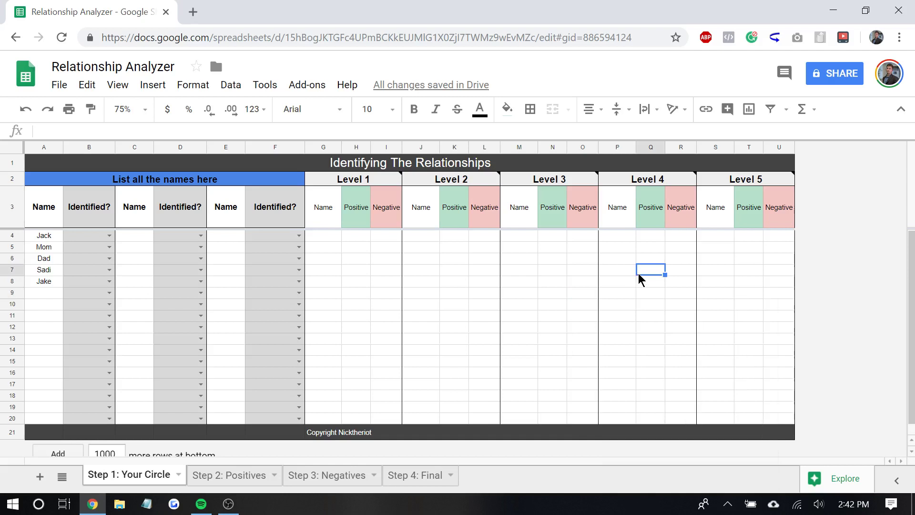
pyautogui.click(530, 270)
pyautogui.click(445, 260)
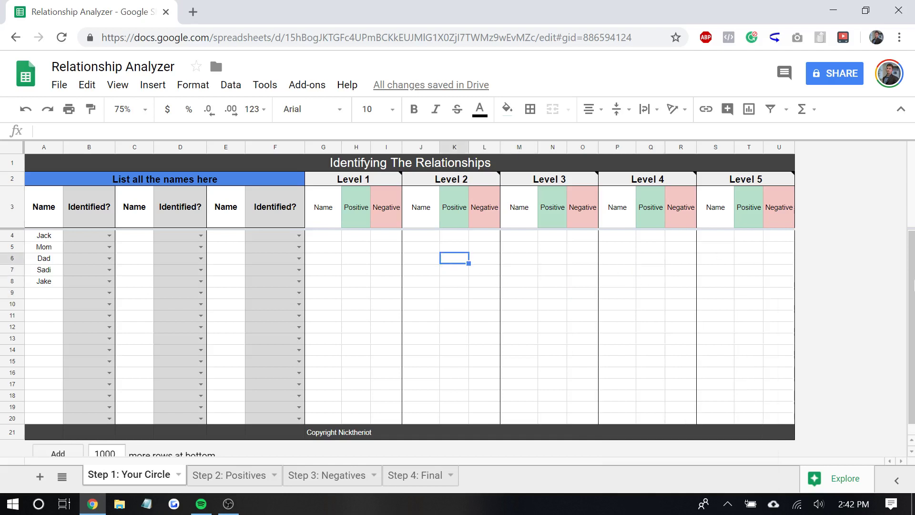
pyautogui.click(492, 284)
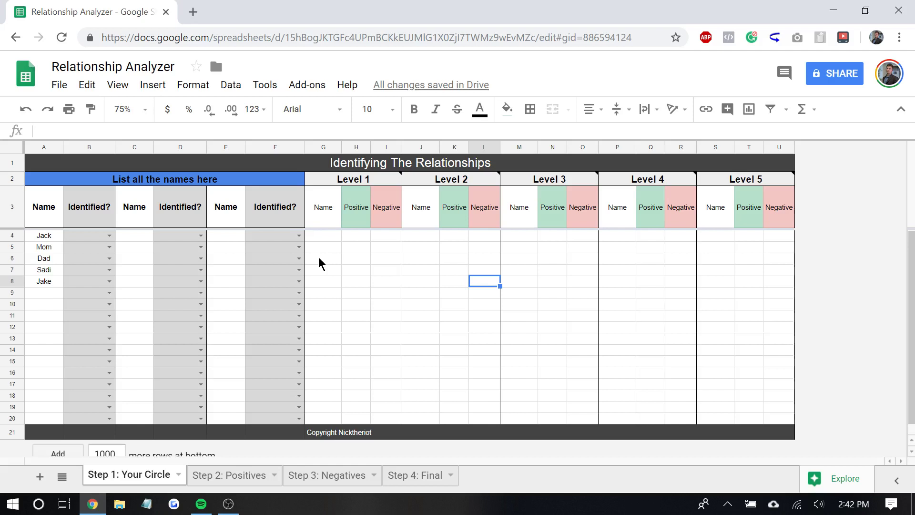
pyautogui.click(345, 264)
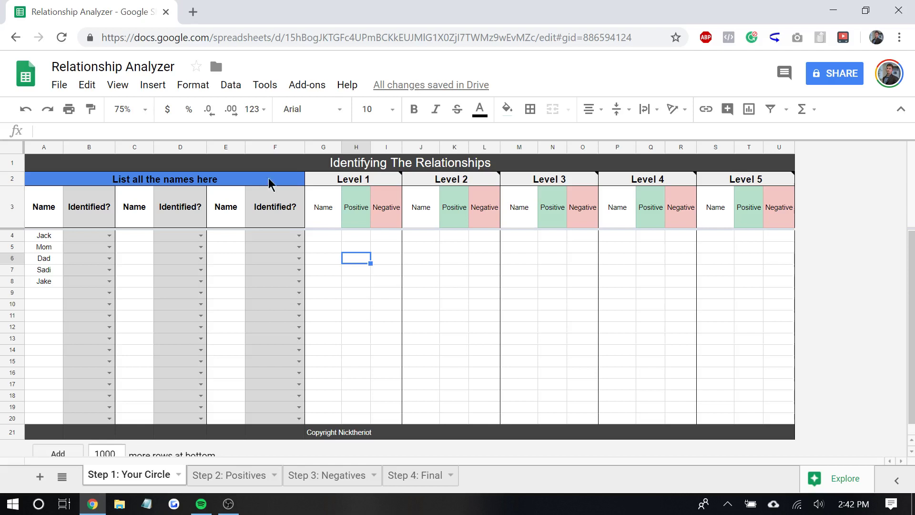
pyautogui.click(60, 87)
pyautogui.click(59, 87)
pyautogui.click(59, 86)
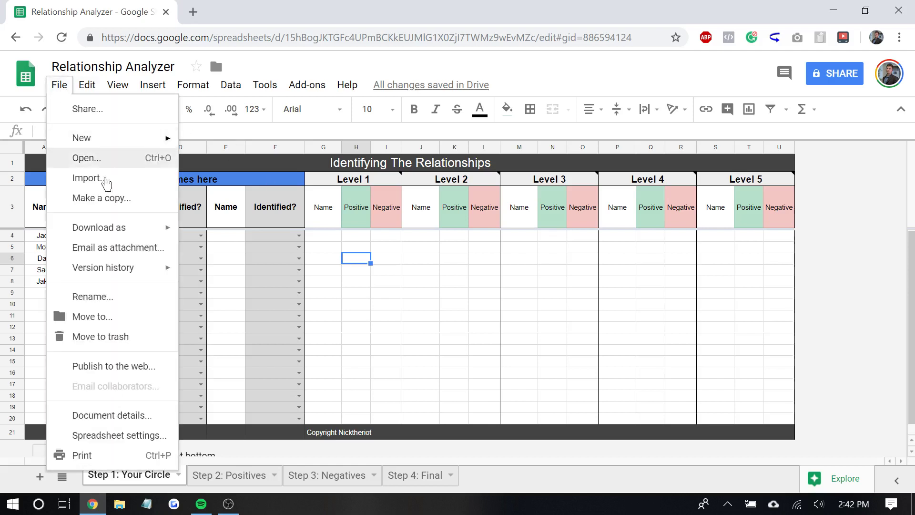
pyautogui.click(107, 199)
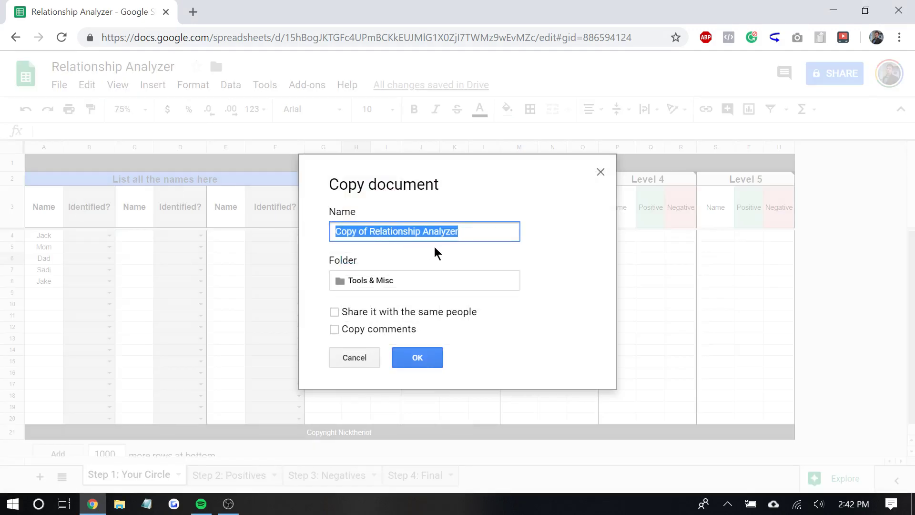
pyautogui.click(344, 362)
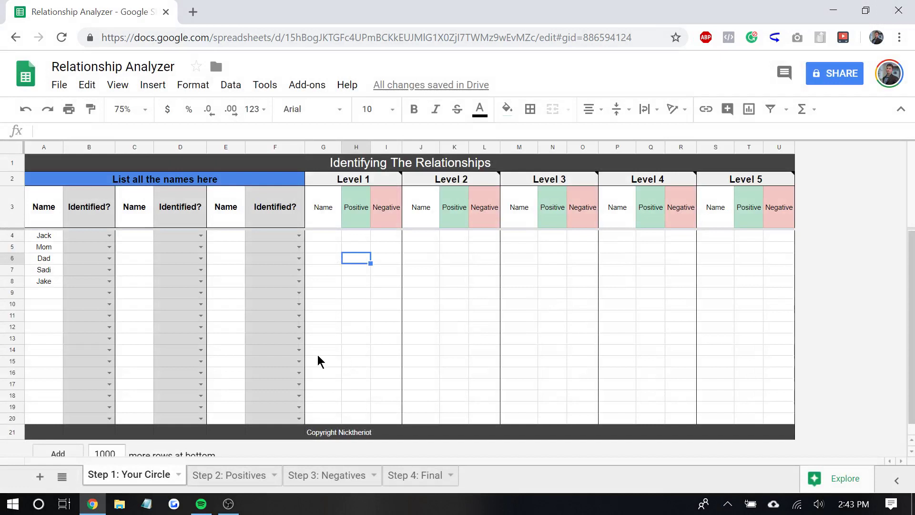
pyautogui.click(55, 283)
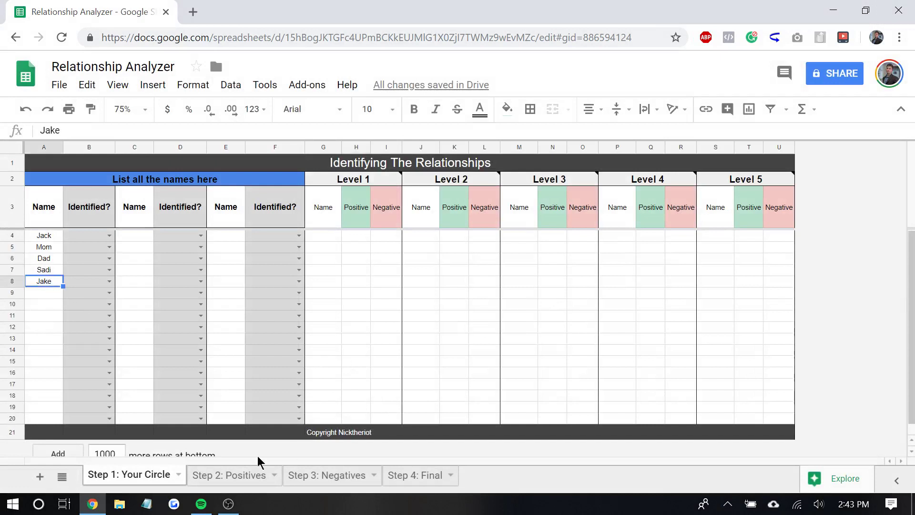
pyautogui.click(482, 364)
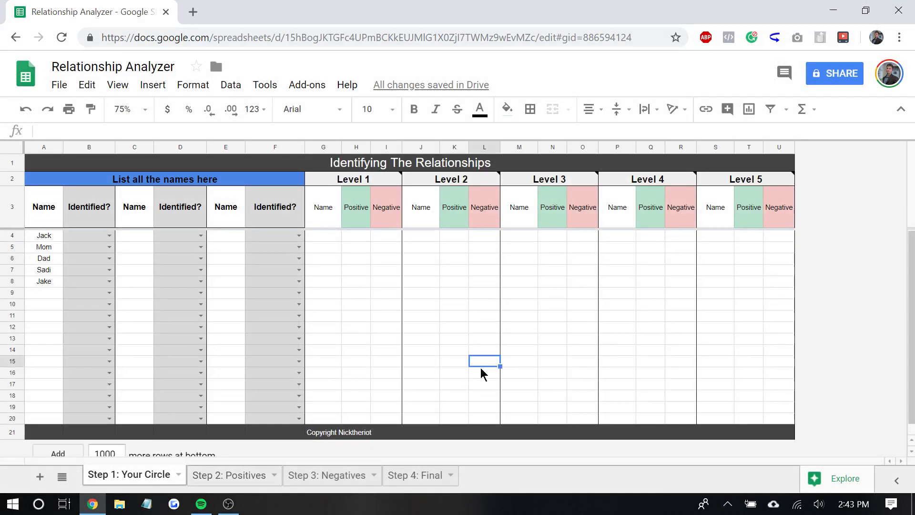
pyautogui.click(368, 317)
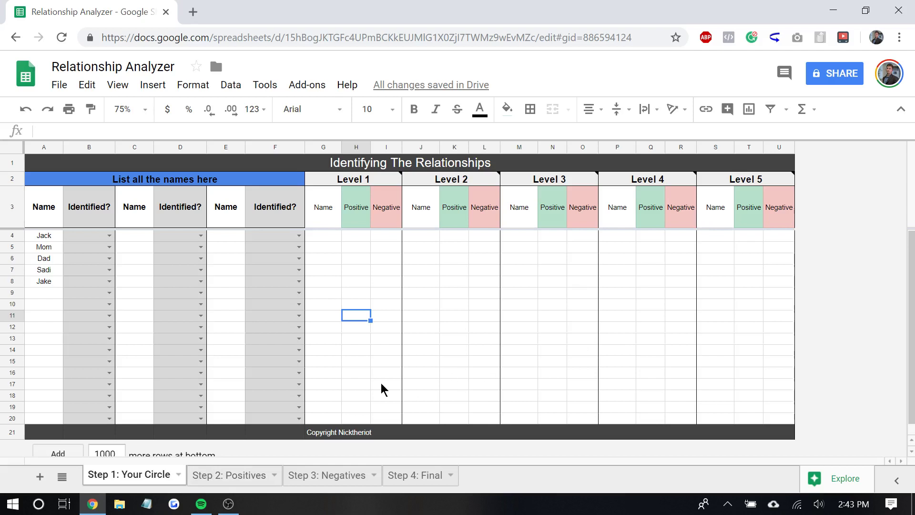
# Look over the category columns on the Step 2: Positives sheet and on the Step 3: Negatives sheet
pyautogui.click(224, 482)
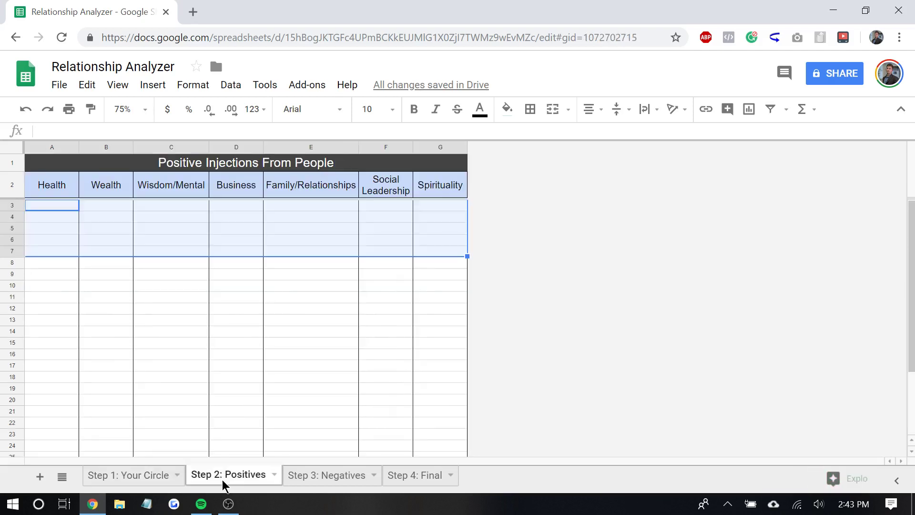
pyautogui.click(322, 403)
pyautogui.click(154, 481)
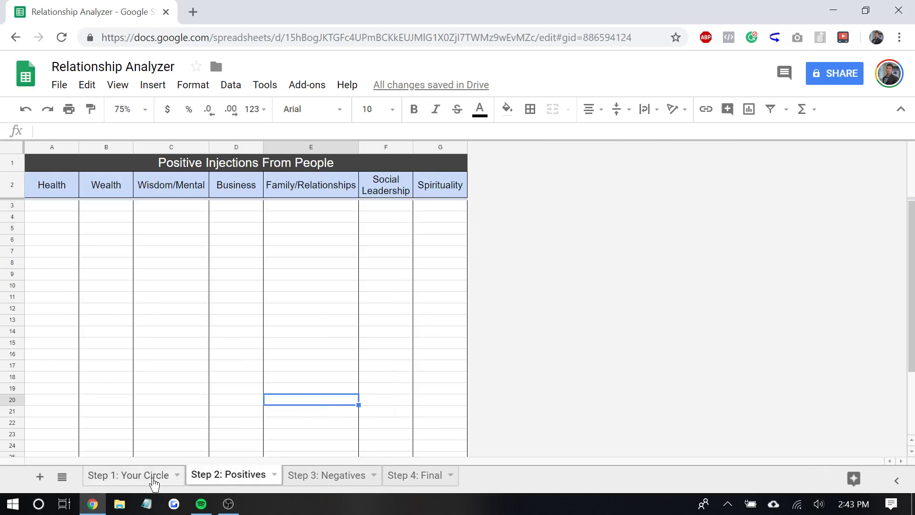
pyautogui.click(246, 482)
pyautogui.click(318, 279)
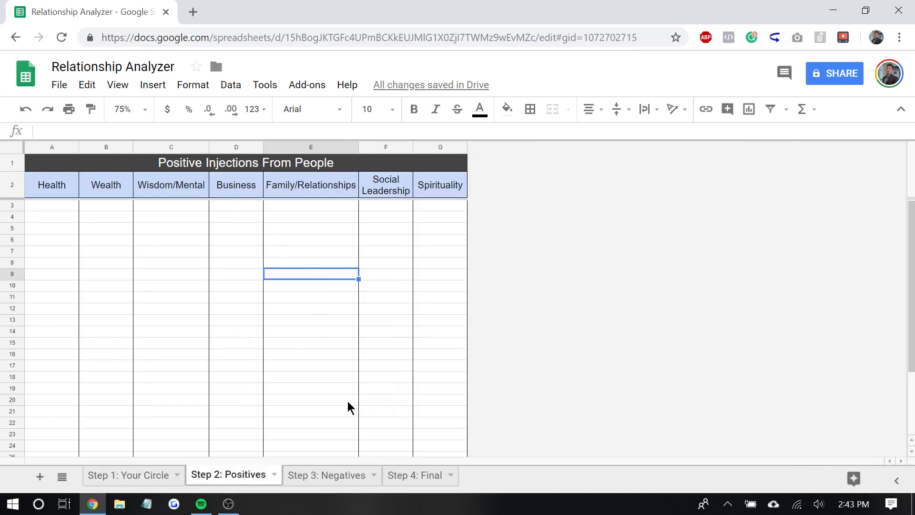
pyautogui.click(321, 476)
pyautogui.click(253, 273)
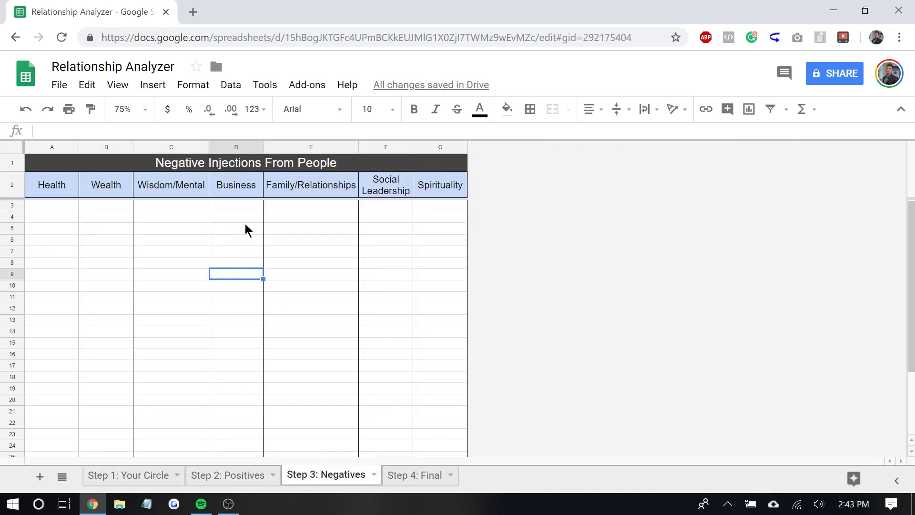
# Examine the name, points, impact and action columns of the Step 4: Final sheet
pyautogui.click(413, 475)
pyautogui.click(356, 318)
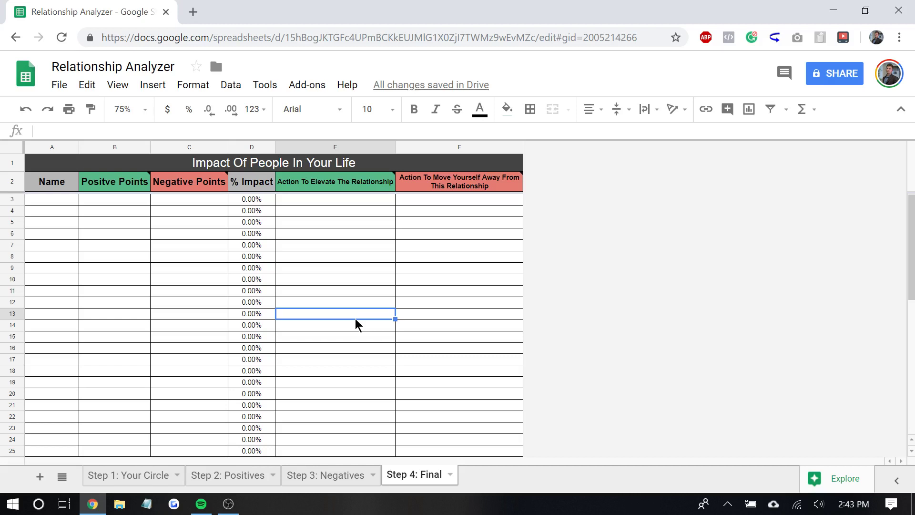
pyautogui.click(312, 395)
pyautogui.click(161, 393)
pyautogui.click(112, 392)
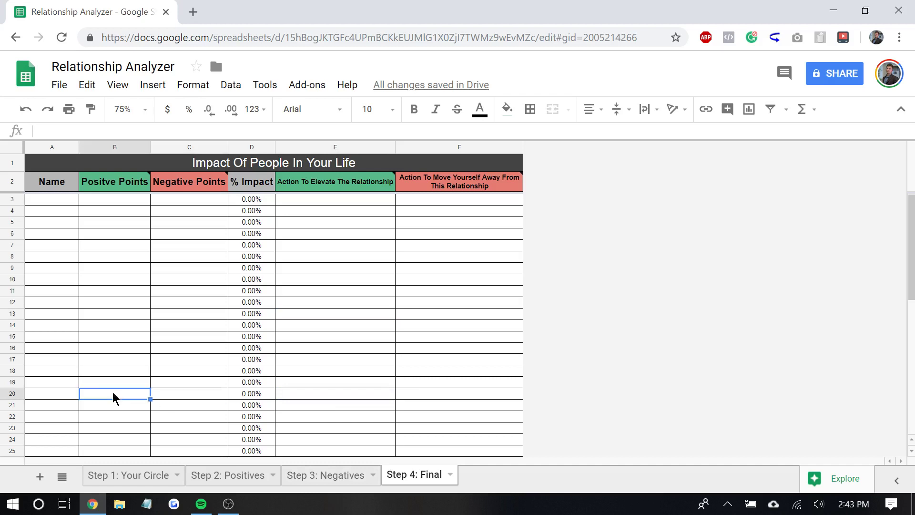
pyautogui.click(51, 392)
pyautogui.click(42, 202)
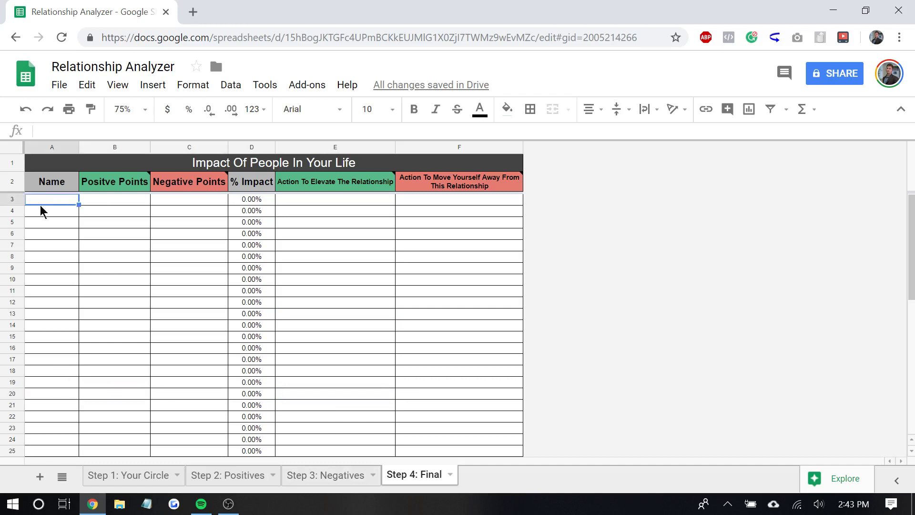
# Return to the Step 1: Your Circle sheet and review the three Name columns of the people list
pyautogui.click(128, 477)
pyautogui.click(385, 350)
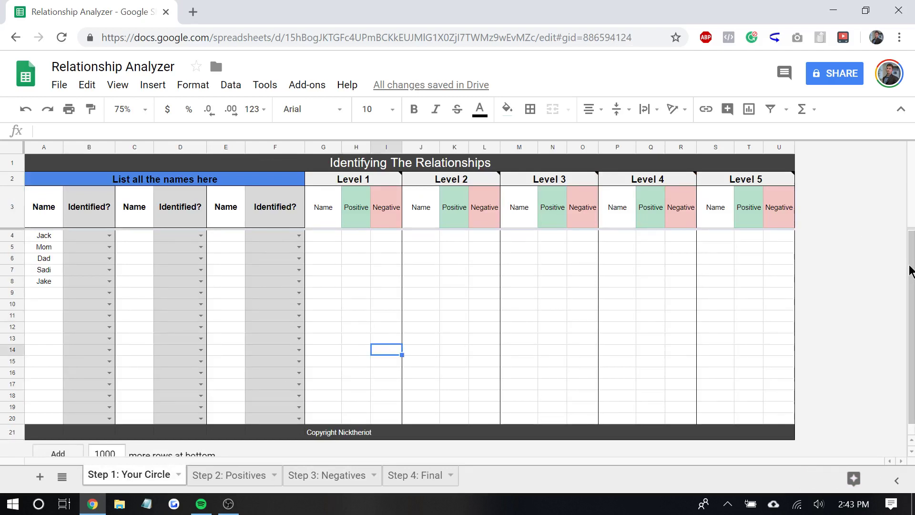
pyautogui.scroll(-1, 911, 265)
pyautogui.scroll(1, 911, 289)
pyautogui.click(30, 295)
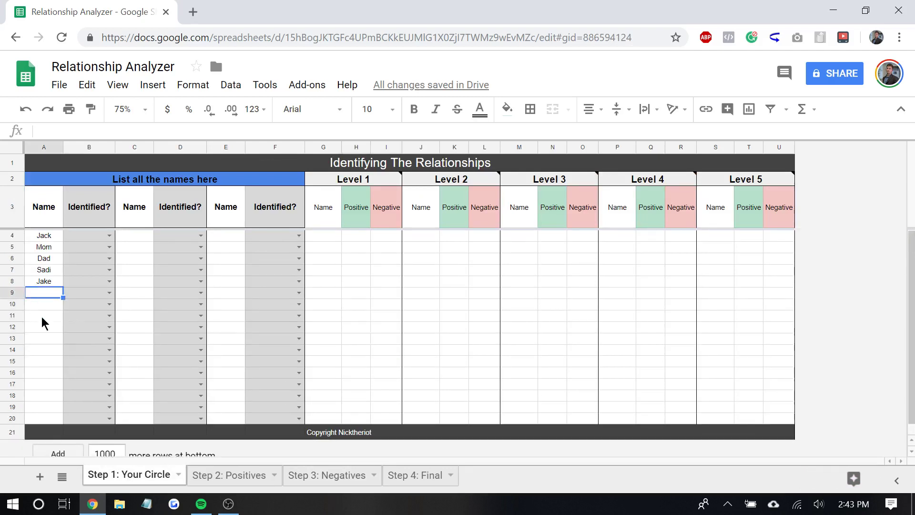
pyautogui.click(42, 324)
pyautogui.click(42, 304)
pyautogui.press('Up')
pyautogui.press('Up')
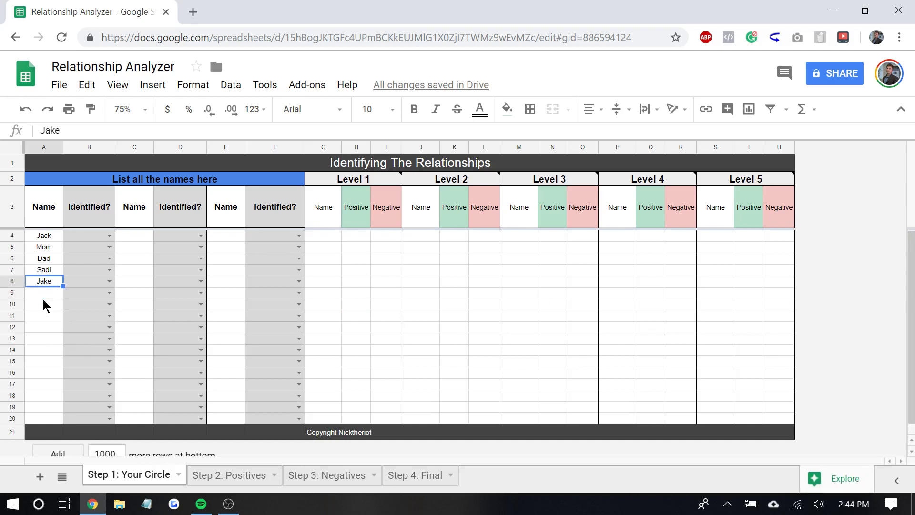
pyautogui.press('Down')
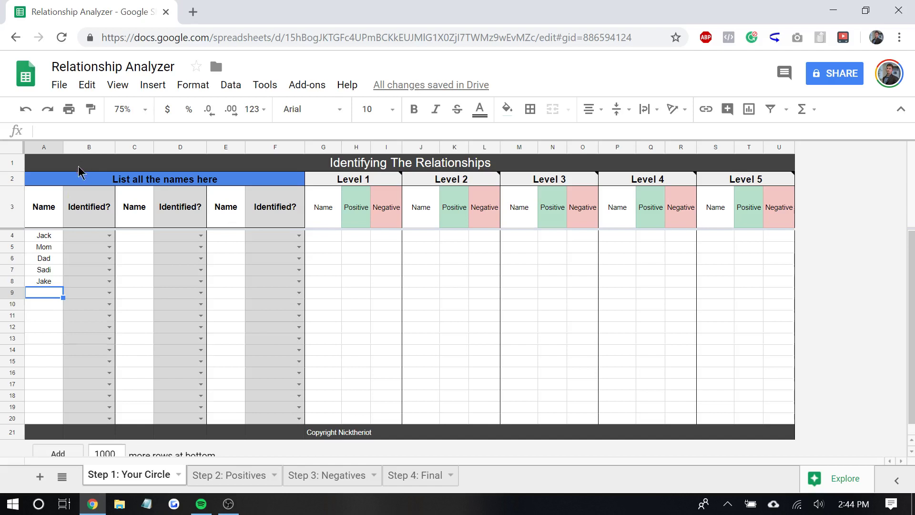
pyautogui.click(70, 179)
pyautogui.click(128, 270)
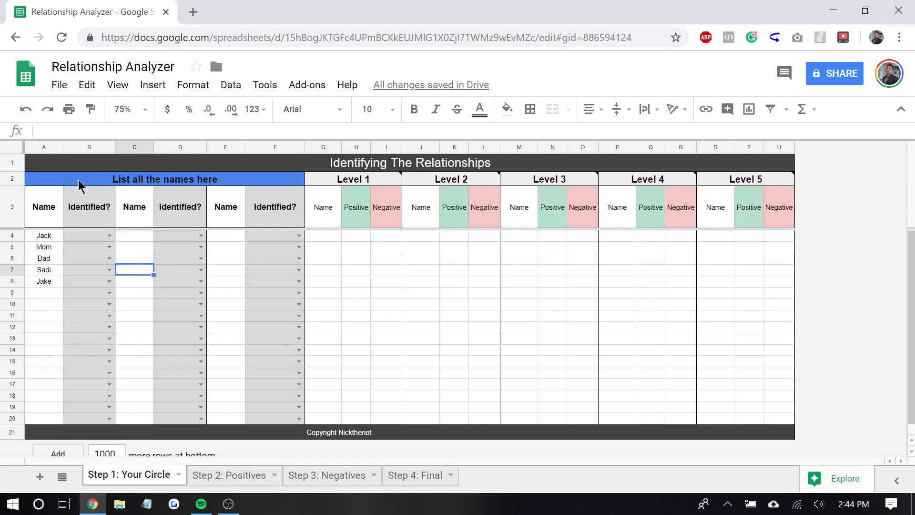
pyautogui.click(34, 280)
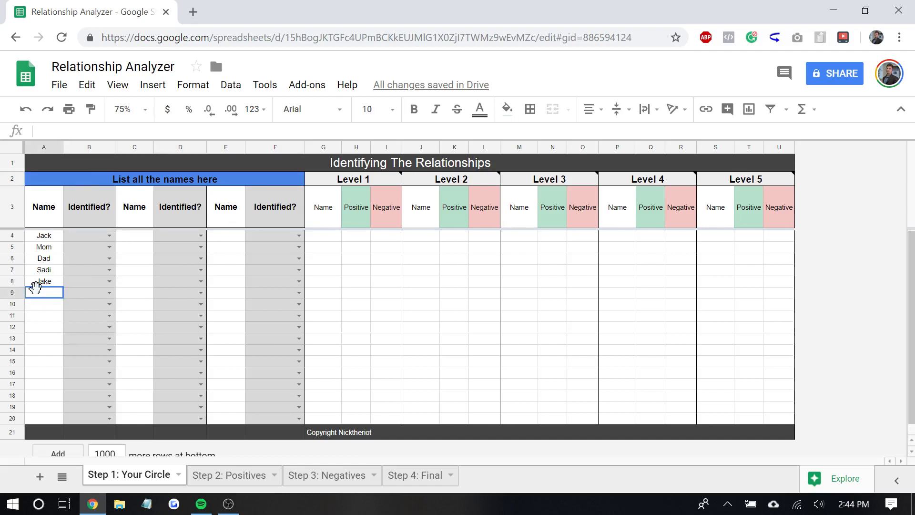
pyautogui.click(138, 282)
pyautogui.click(209, 282)
pyautogui.click(33, 327)
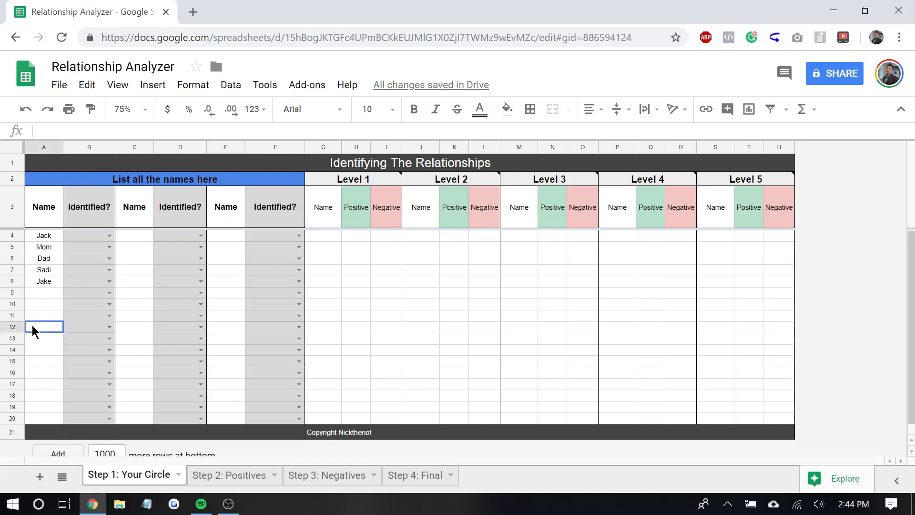
pyautogui.click(127, 326)
pyautogui.click(233, 326)
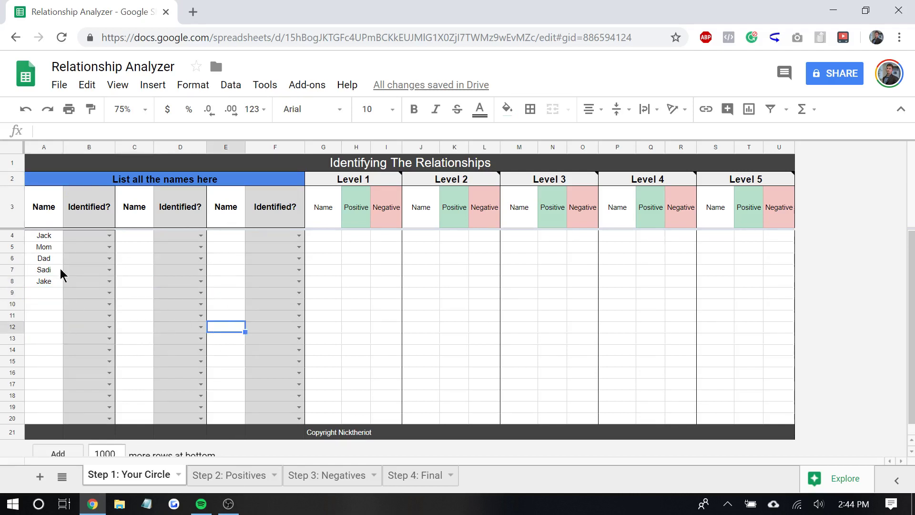
pyautogui.click(43, 373)
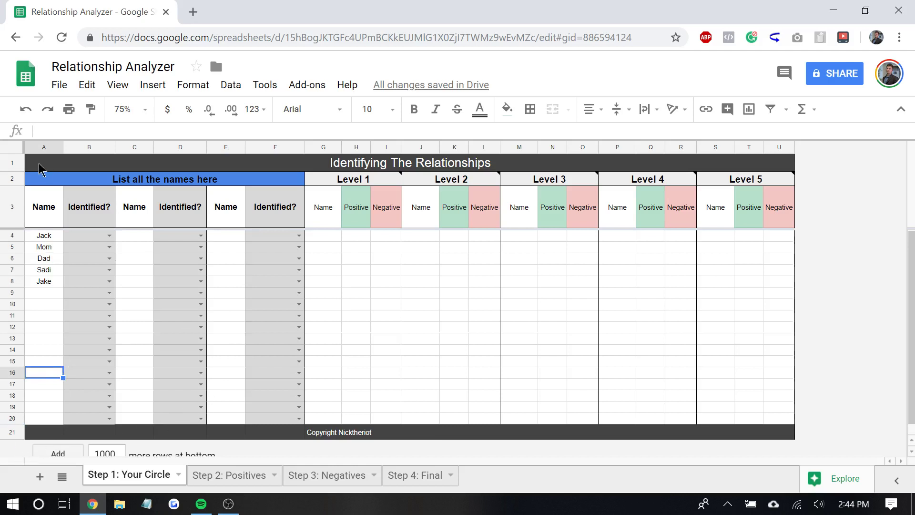
pyautogui.click(39, 302)
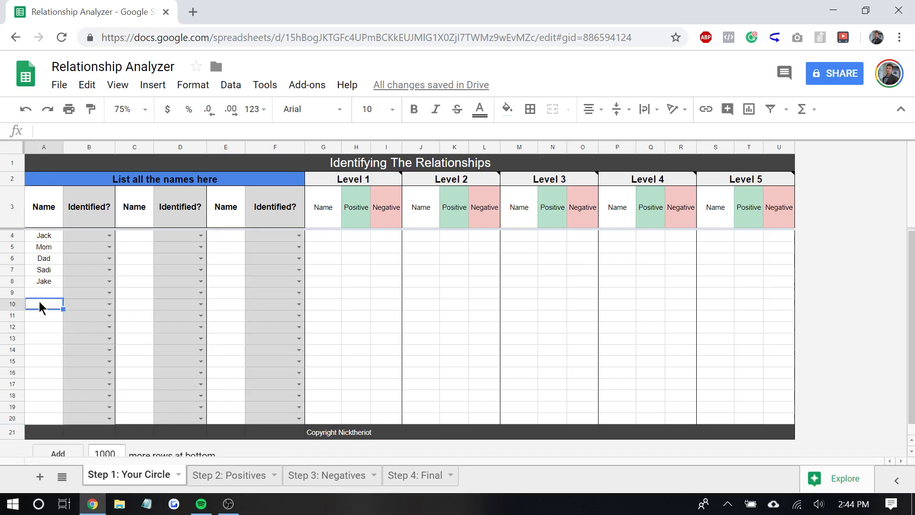
pyautogui.click(40, 294)
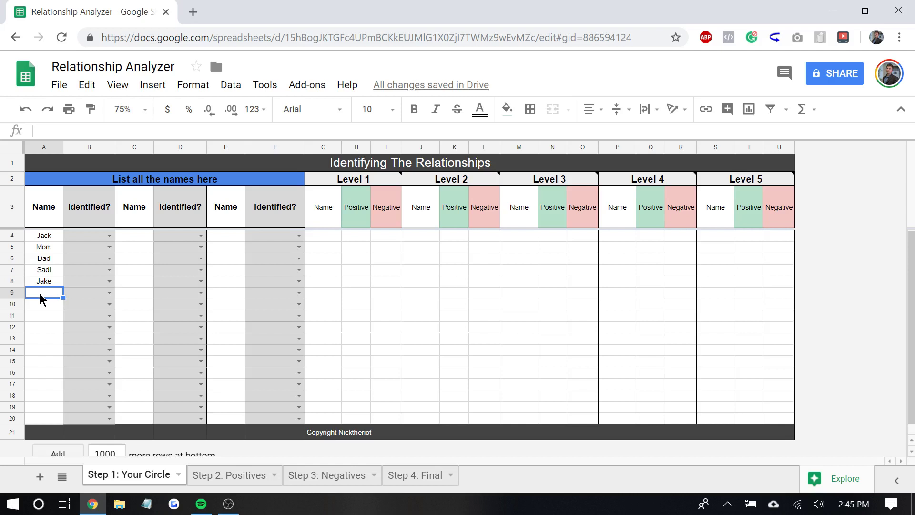
pyautogui.press('Down')
pyautogui.press('Down')
pyautogui.press('Up')
pyautogui.press('Up')
pyautogui.press('Down')
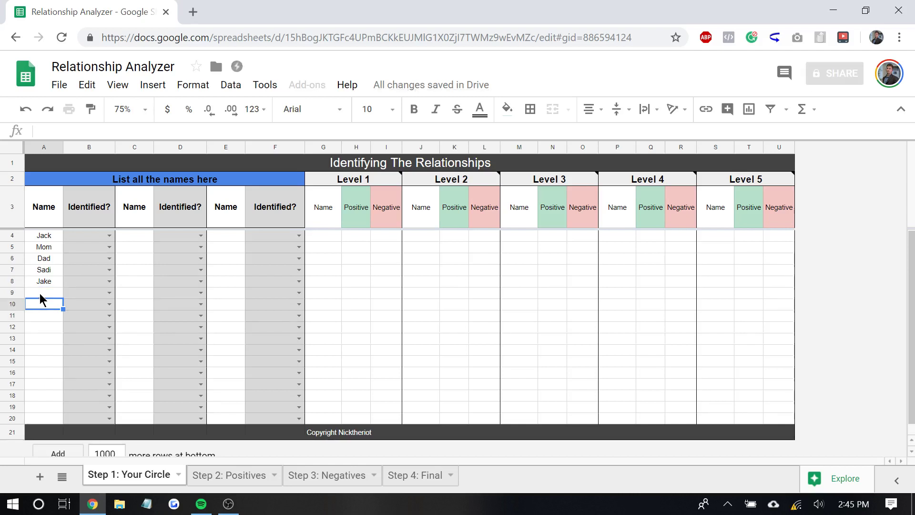
pyautogui.press('Down')
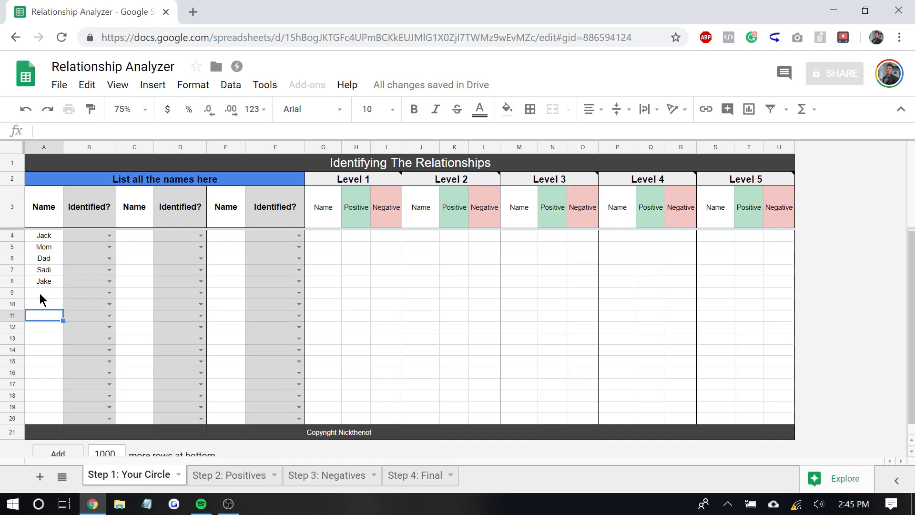
pyautogui.press('Up')
pyautogui.press('Up')
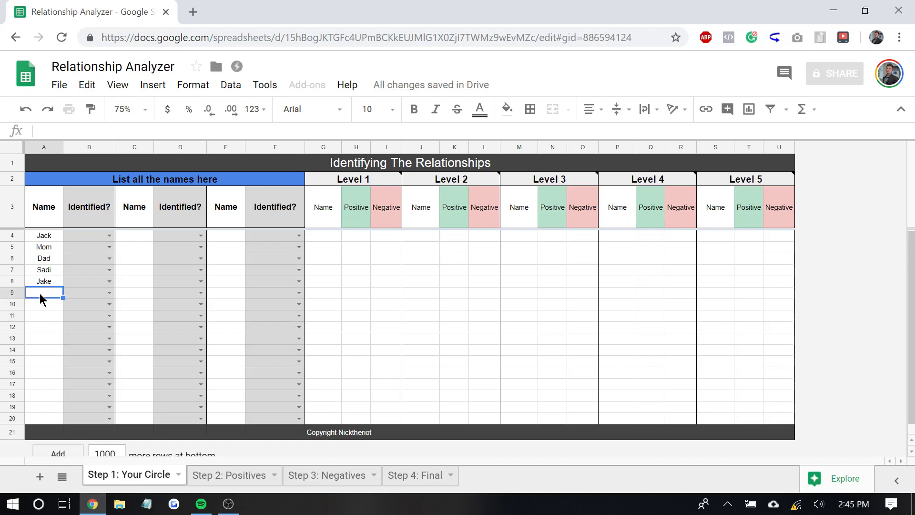
# Go over the people already listed in the first Name column of the Step 1: Your Circle sheet
pyautogui.click(44, 247)
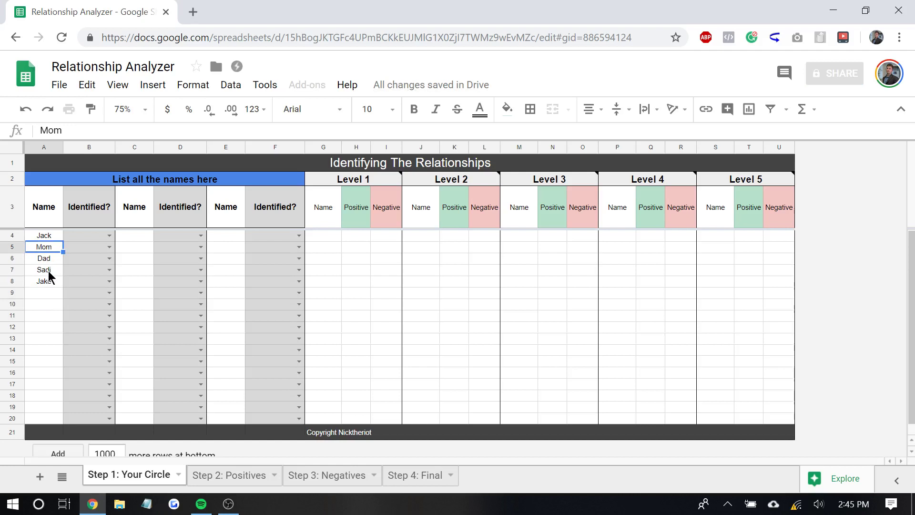
pyautogui.click(50, 271)
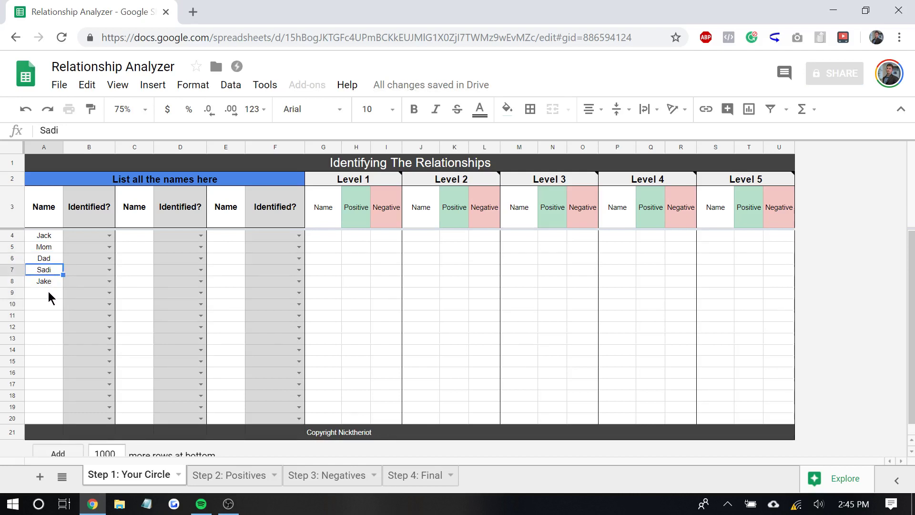
pyautogui.click(46, 286)
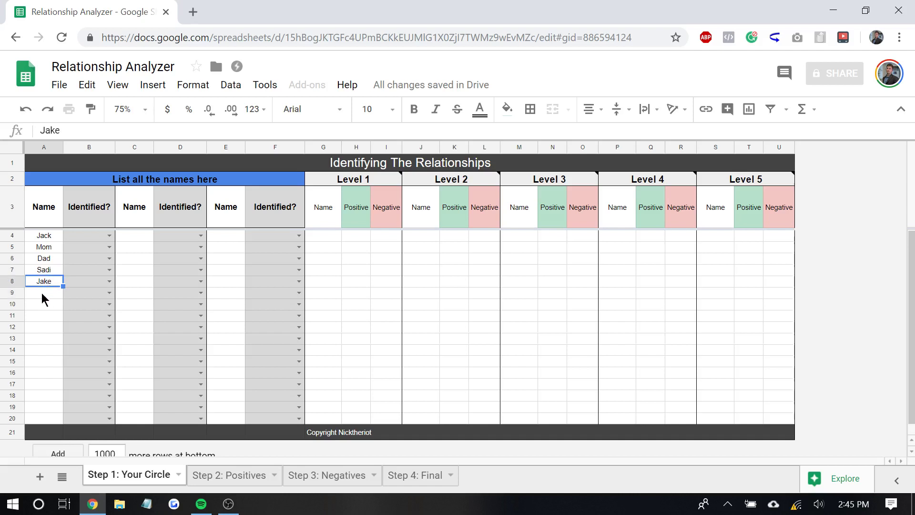
pyautogui.click(41, 293)
pyautogui.click(41, 282)
pyautogui.click(44, 246)
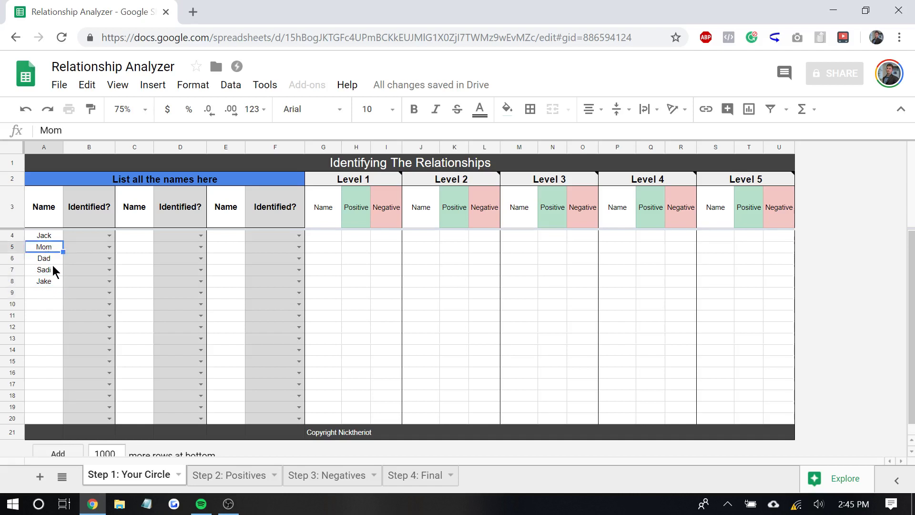
pyautogui.click(48, 290)
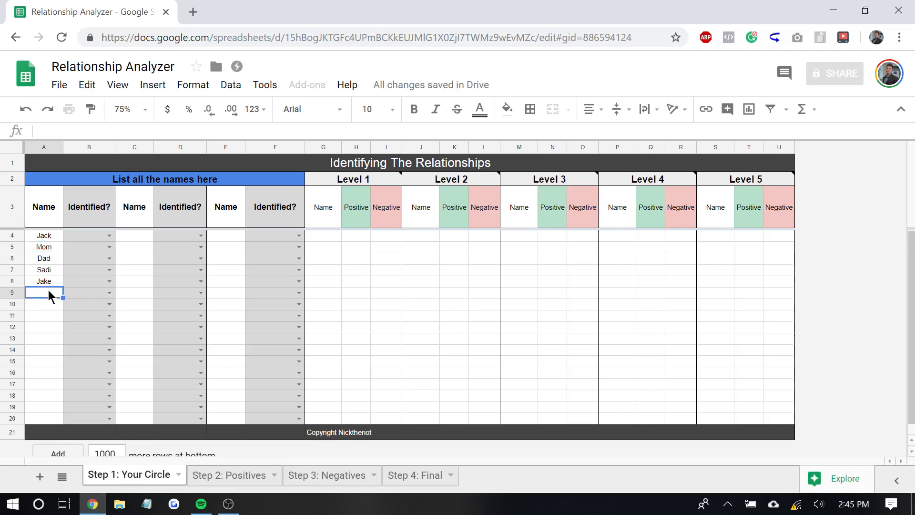
pyautogui.click(43, 257)
pyautogui.click(37, 284)
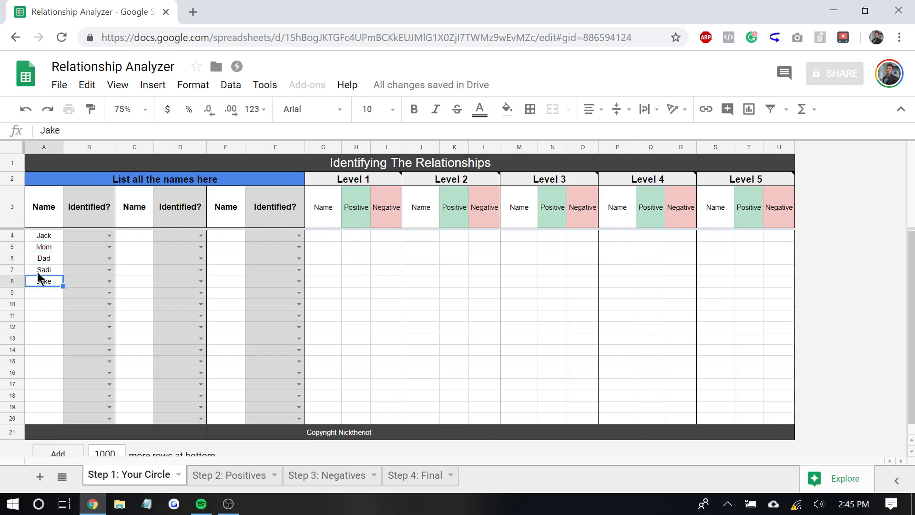
pyautogui.click(47, 239)
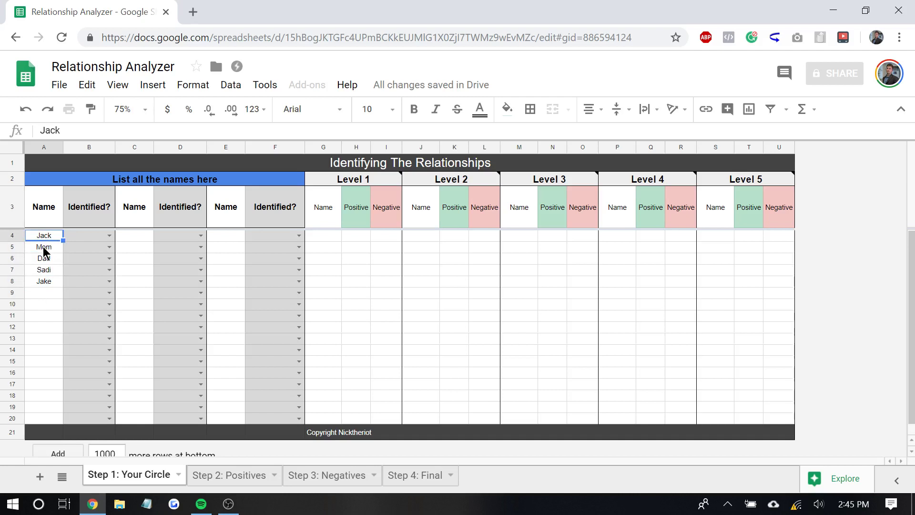
# Add another person's first name in cell A9, the first empty row of the names list
pyautogui.click(44, 291)
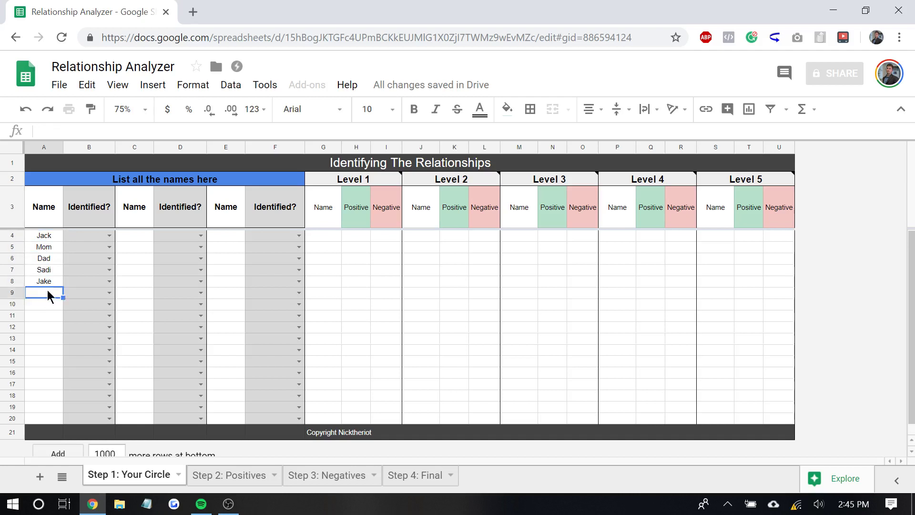
pyautogui.write('Miranda')
pyautogui.press('Return')
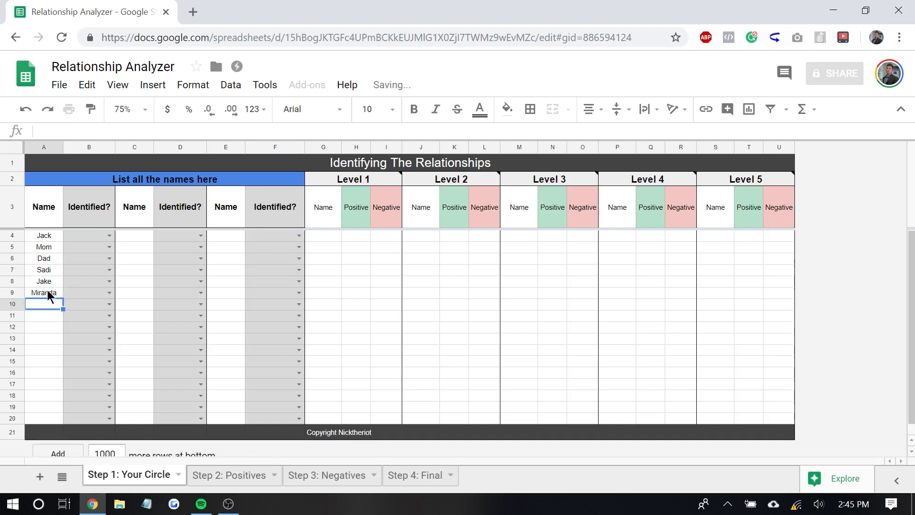
# Review the extended names list in column A, from its first entry down to the empty rows
pyautogui.click(47, 292)
pyautogui.click(40, 310)
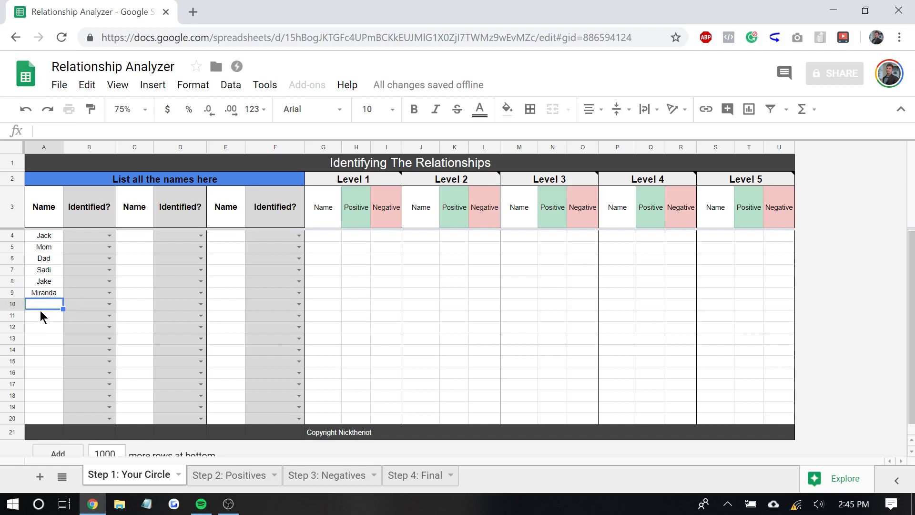
pyautogui.click(40, 295)
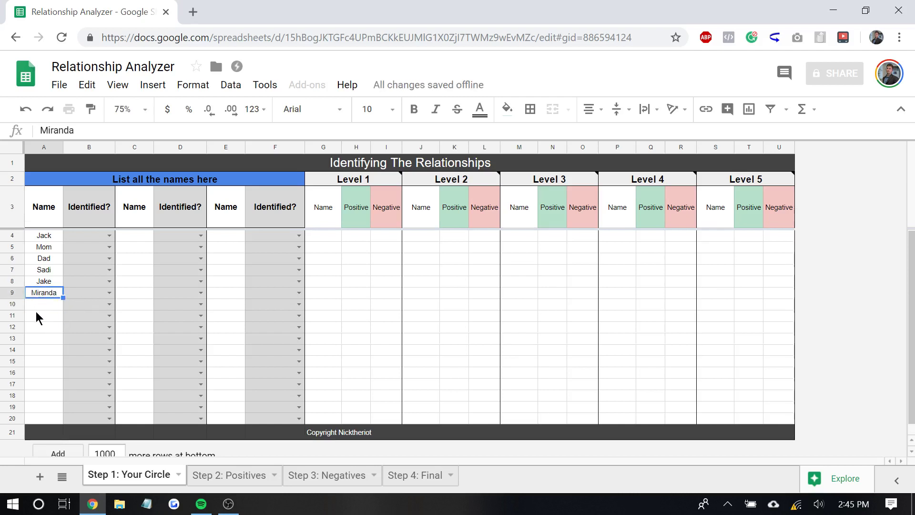
pyautogui.click(40, 317)
pyautogui.click(39, 293)
pyautogui.click(42, 235)
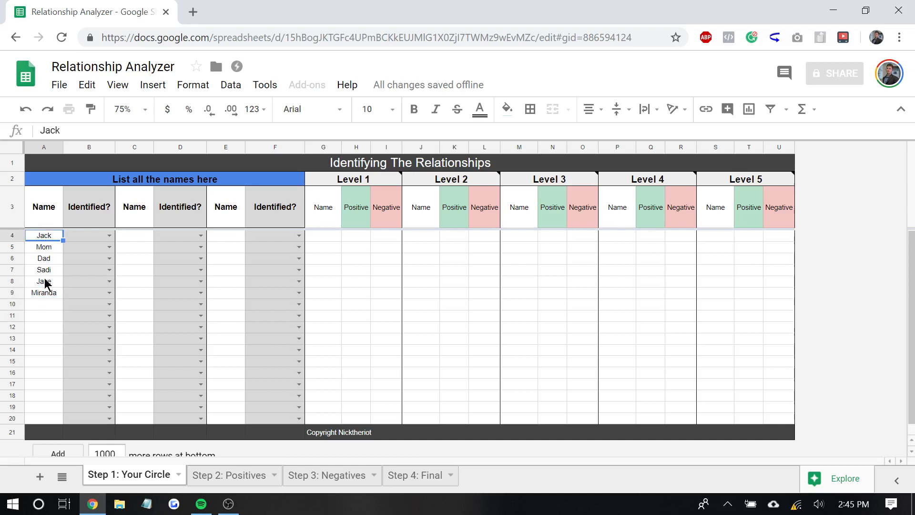
pyautogui.click(44, 292)
pyautogui.click(44, 305)
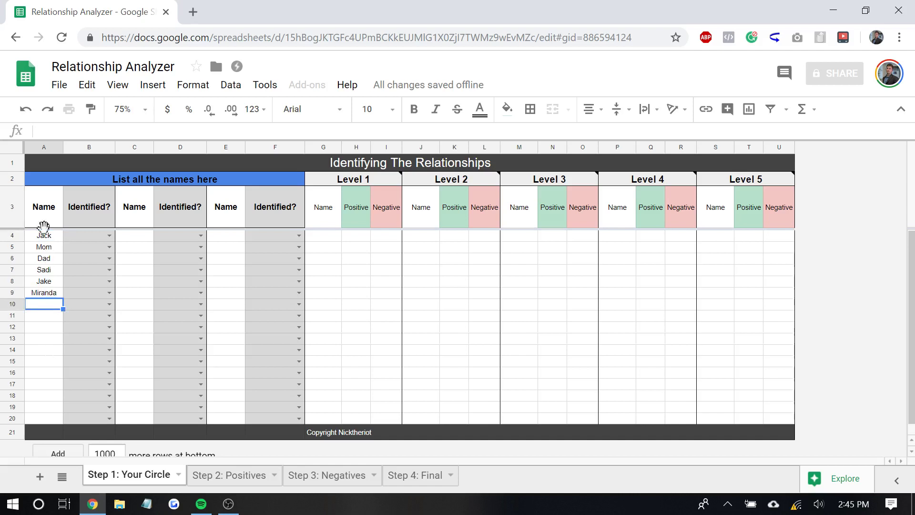
pyautogui.click(43, 348)
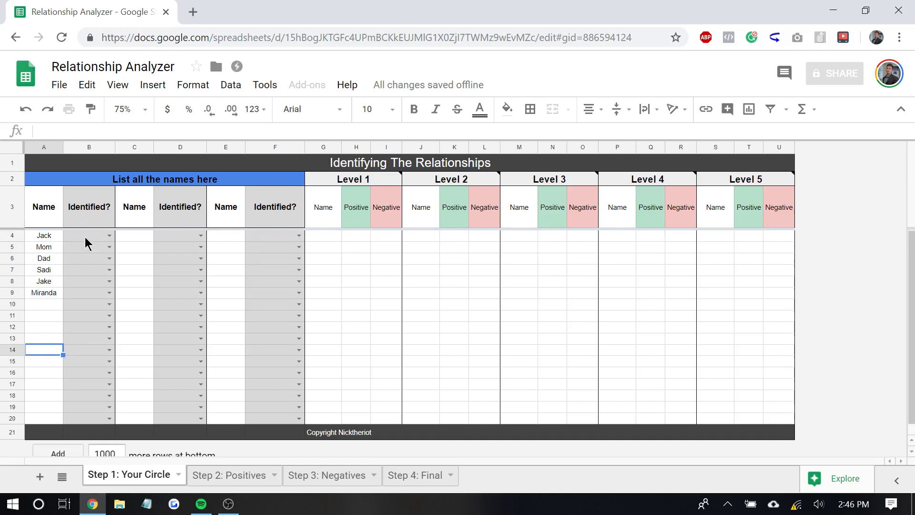
# Read the note on the Level 1 heading and look at the Name column beneath it
pyautogui.click(383, 281)
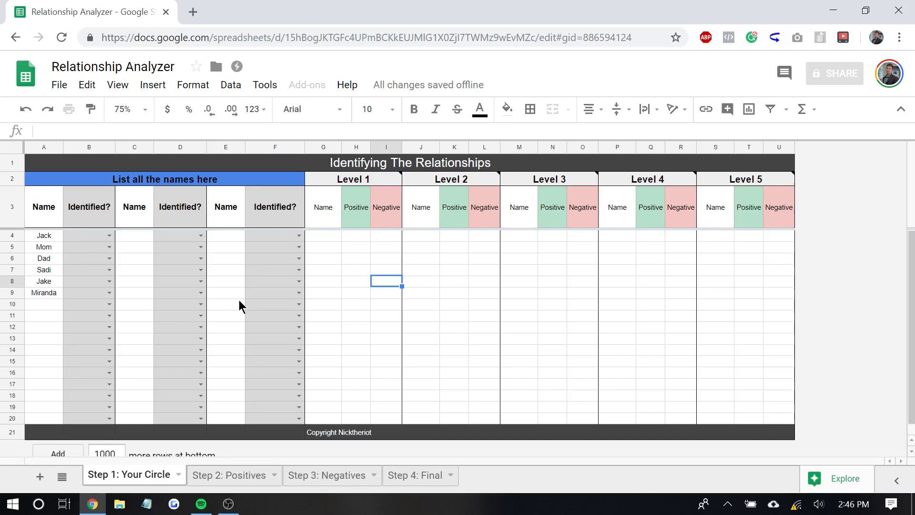
pyautogui.click(363, 306)
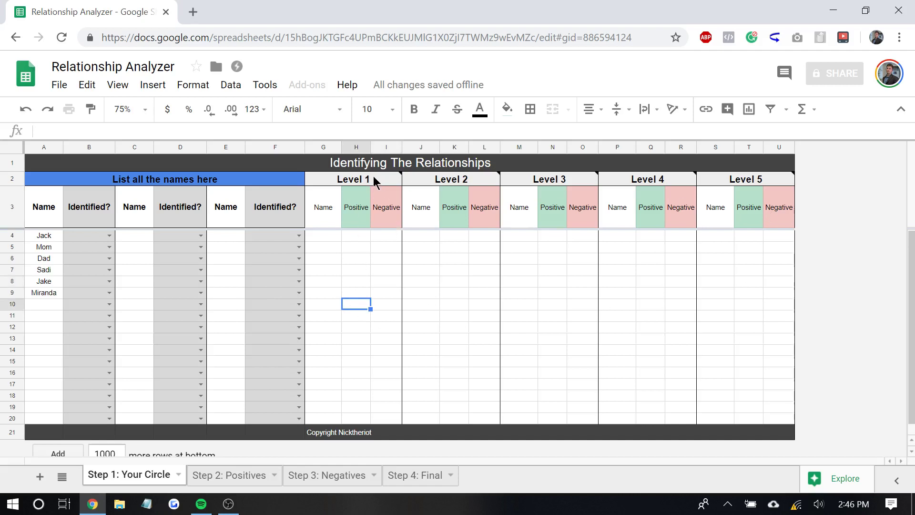
pyautogui.moveTo(374, 177)
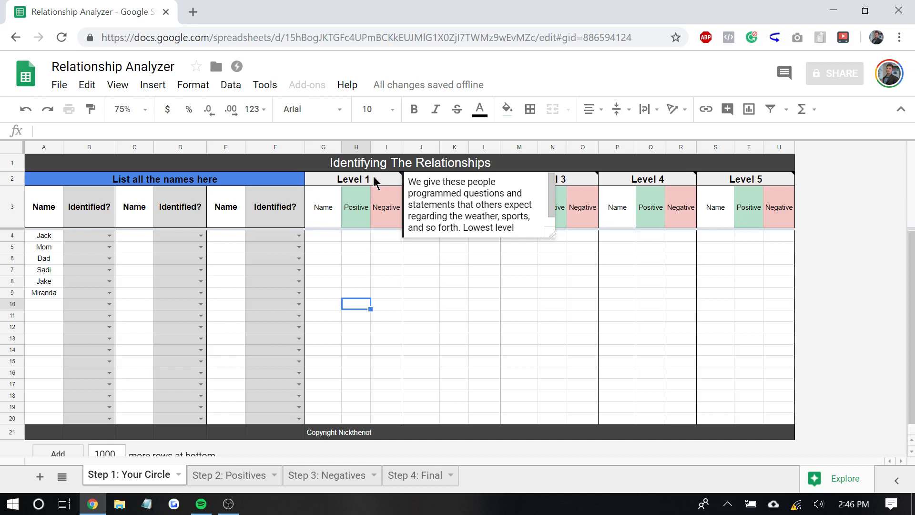
pyautogui.click(327, 243)
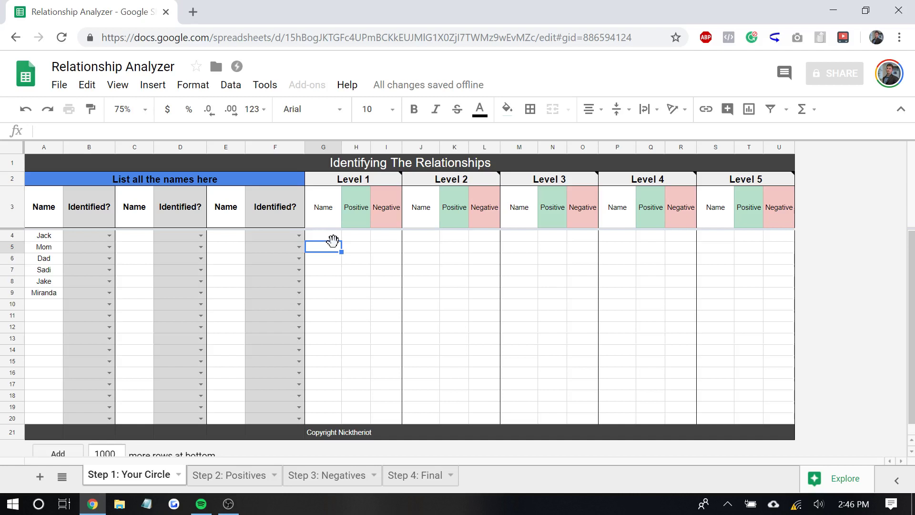
# Read the note on the Level 2 heading and look over the first rows of its Name column
pyautogui.moveTo(444, 183)
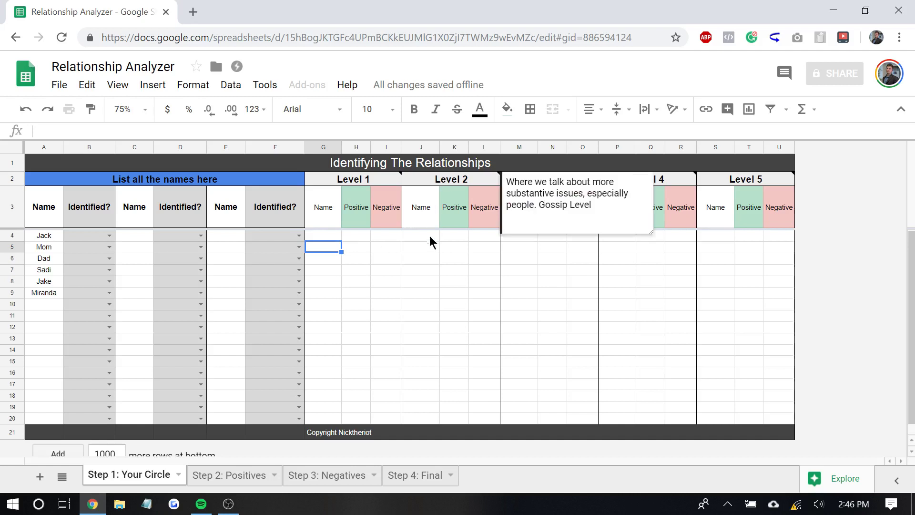
pyautogui.click(424, 247)
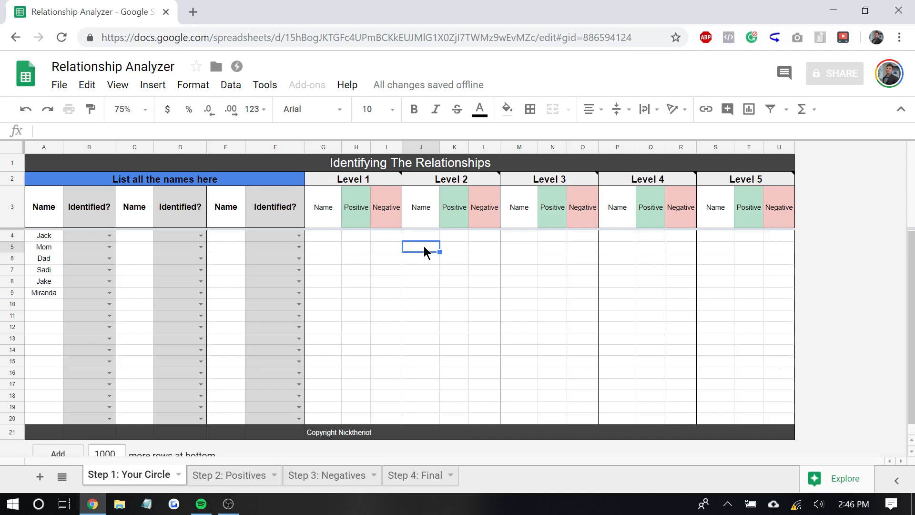
pyautogui.press('Up')
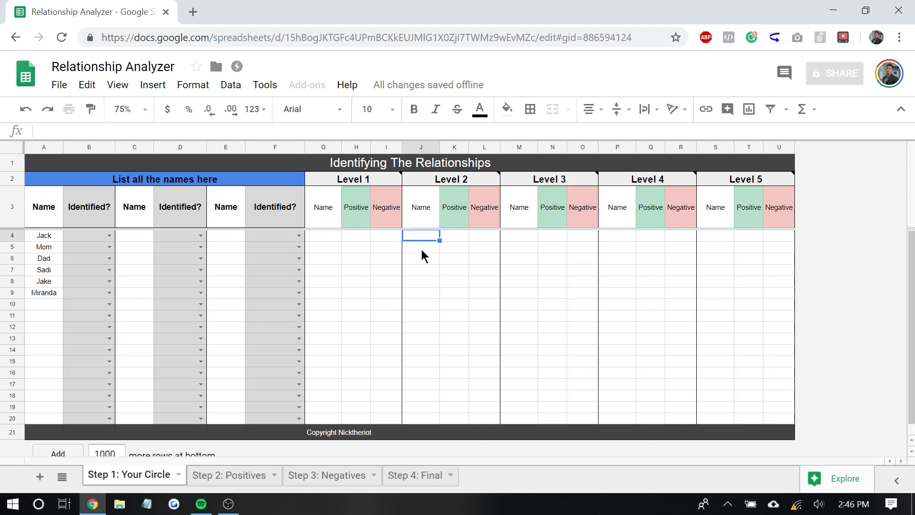
pyautogui.press('Down')
pyautogui.press('Down')
pyautogui.press('Up')
pyautogui.press('Up')
pyautogui.press('Down')
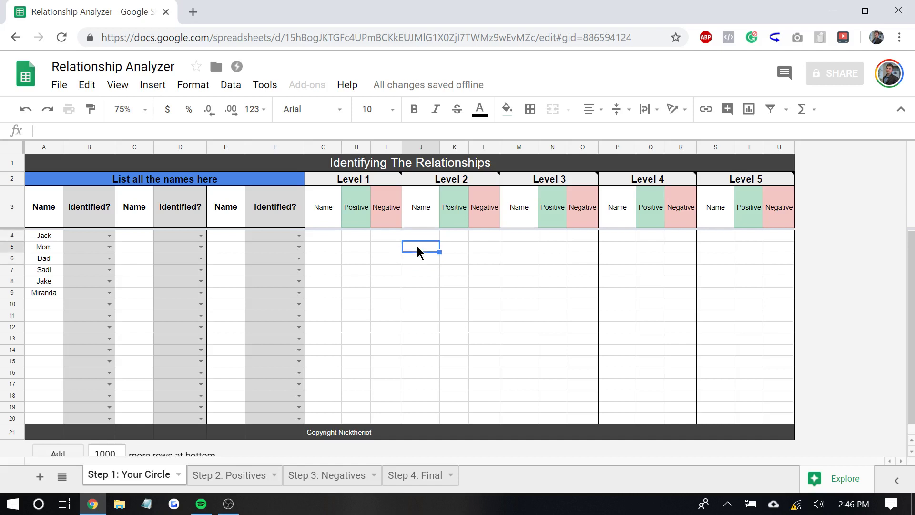
# Read the note on the Level 3 heading and look over its name, positive and negative columns
pyautogui.click(547, 259)
pyautogui.moveTo(551, 182)
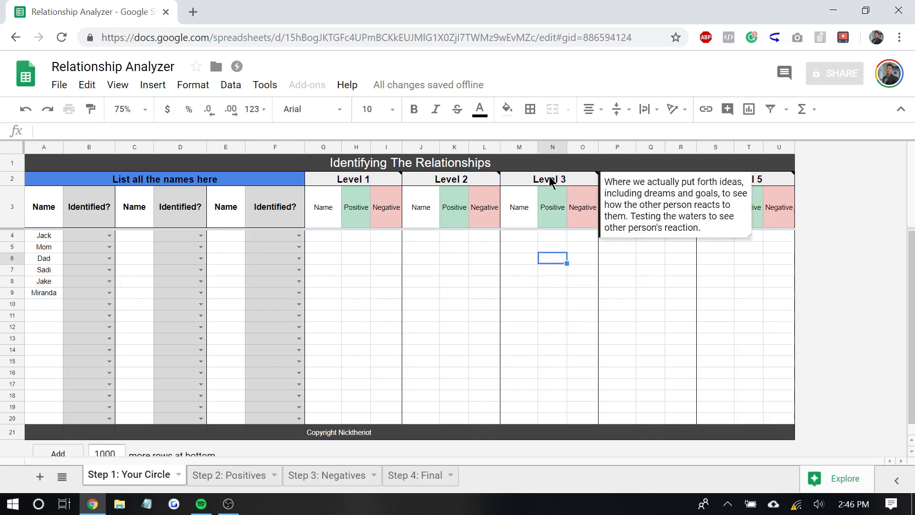
pyautogui.click(536, 264)
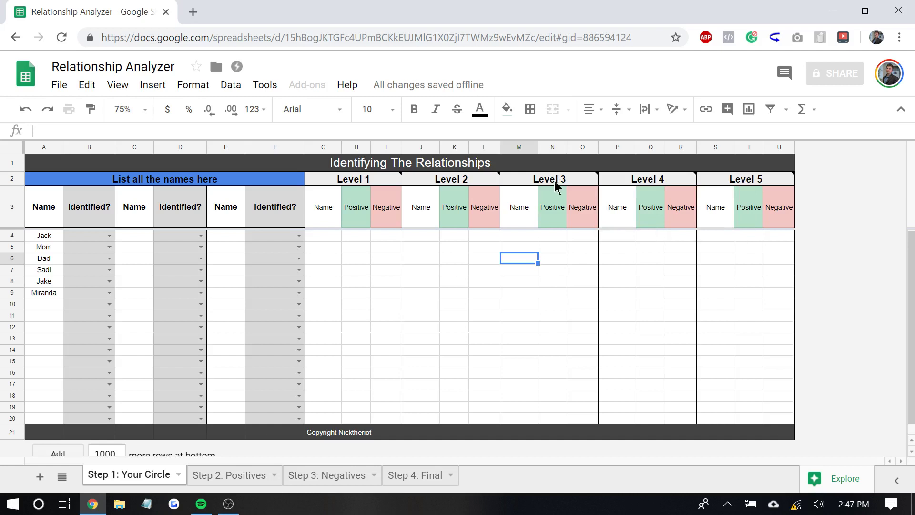
pyautogui.moveTo(555, 185)
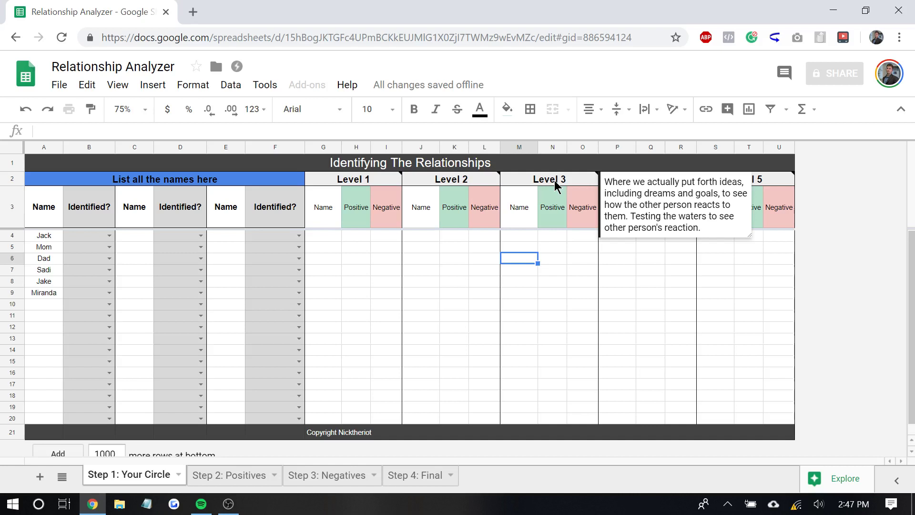
pyautogui.click(579, 262)
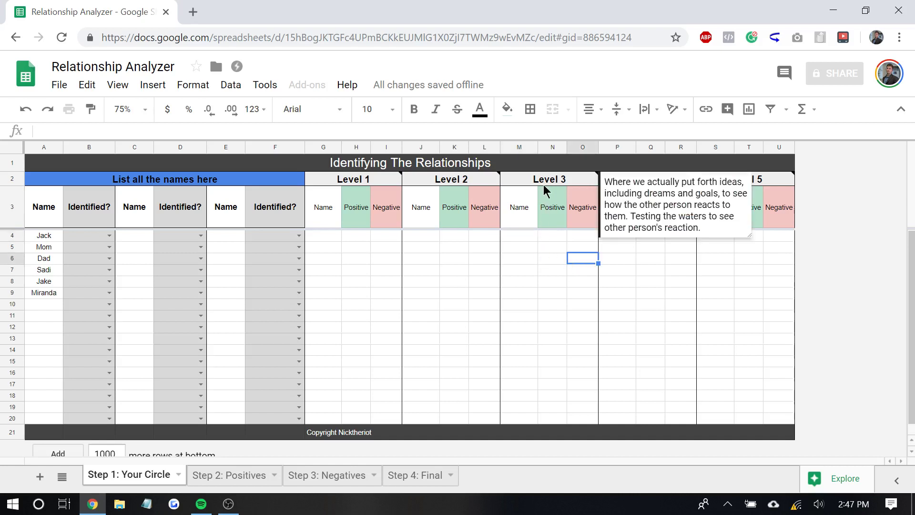
# Read the note on the Level 4 heading and look at the Name column beneath it
pyautogui.click(651, 328)
pyautogui.moveTo(653, 191)
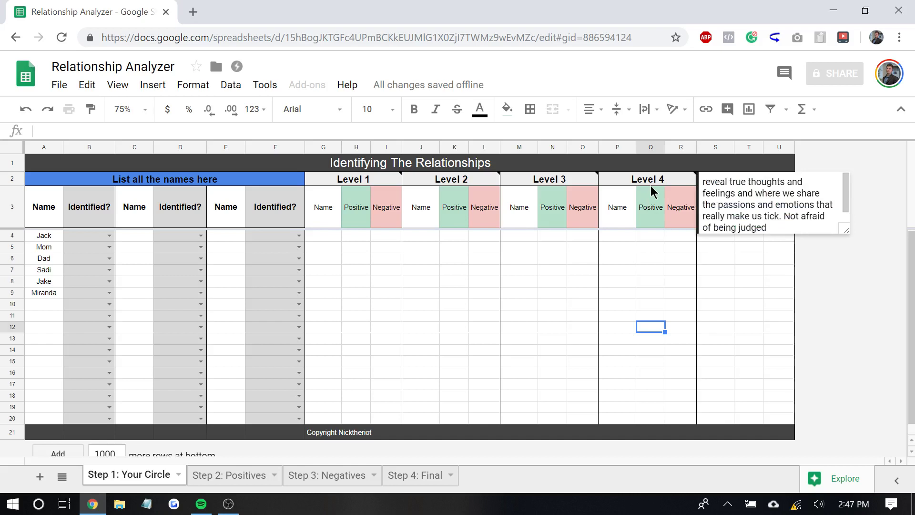
pyautogui.click(626, 273)
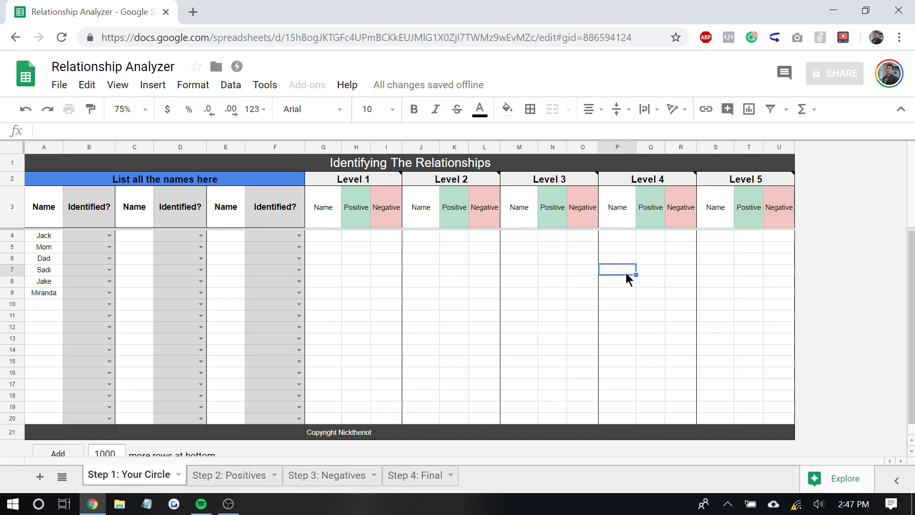
pyautogui.click(623, 236)
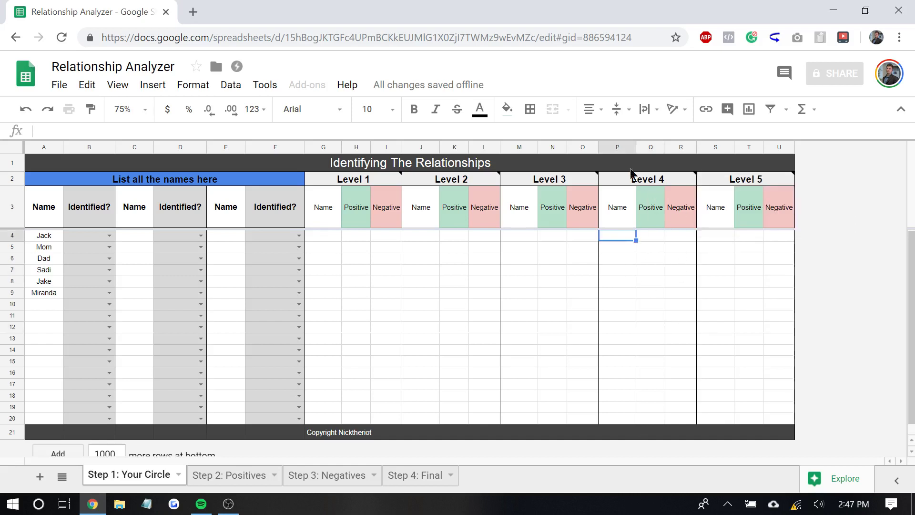
# Read the note on the Level 5 heading and look across the empty cells under the other levels
pyautogui.click(649, 270)
pyautogui.moveTo(746, 188)
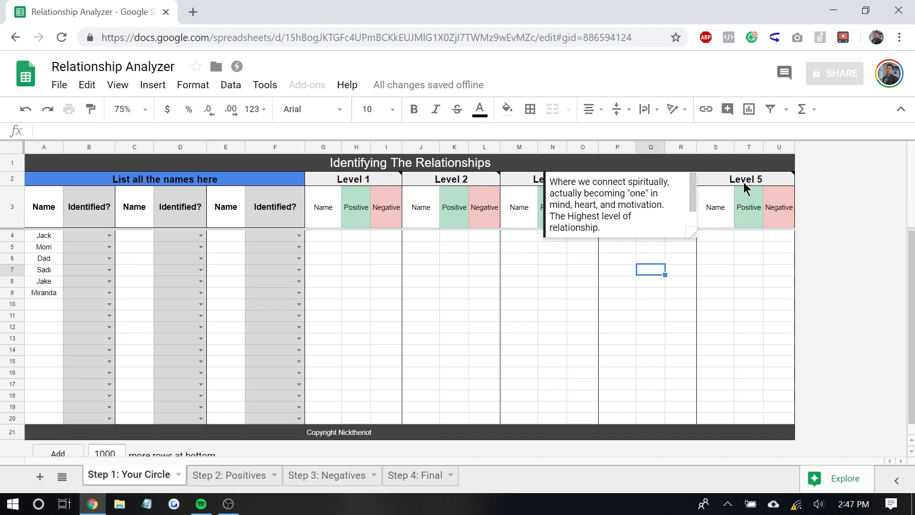
pyautogui.click(438, 260)
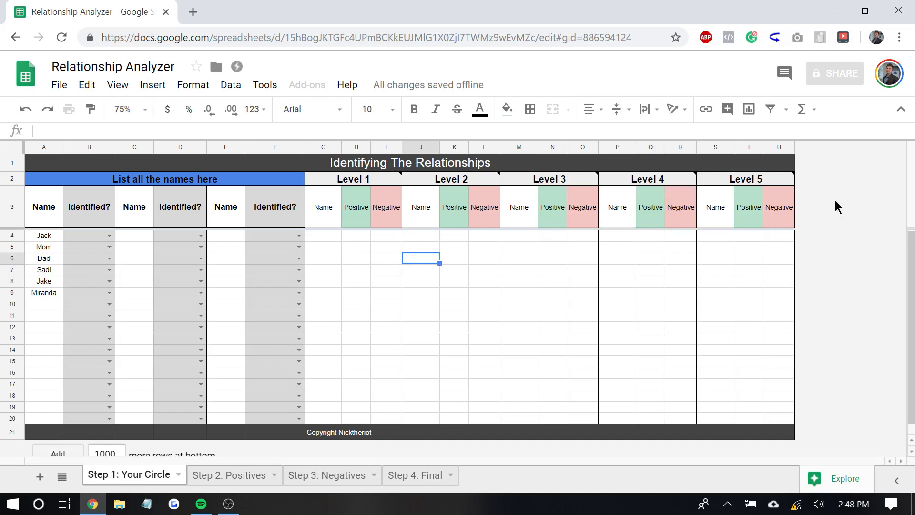
pyautogui.click(578, 301)
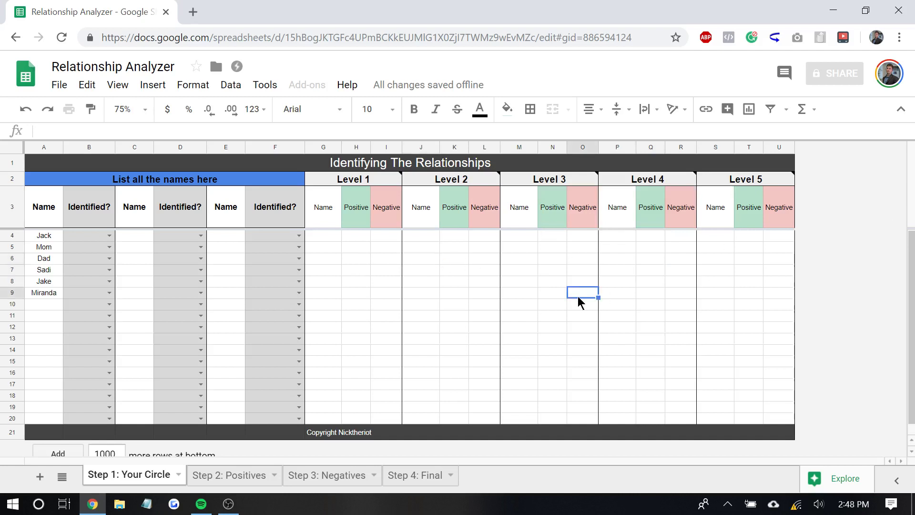
pyautogui.click(333, 248)
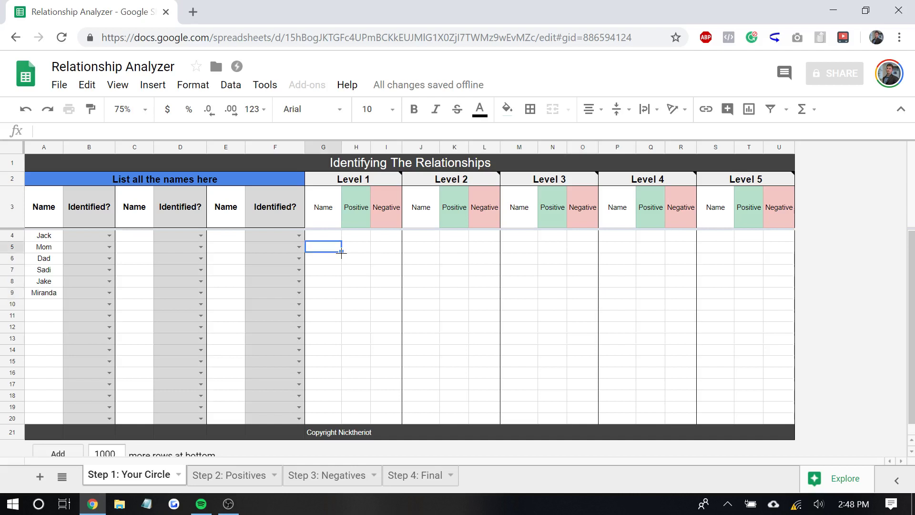
pyautogui.click(332, 263)
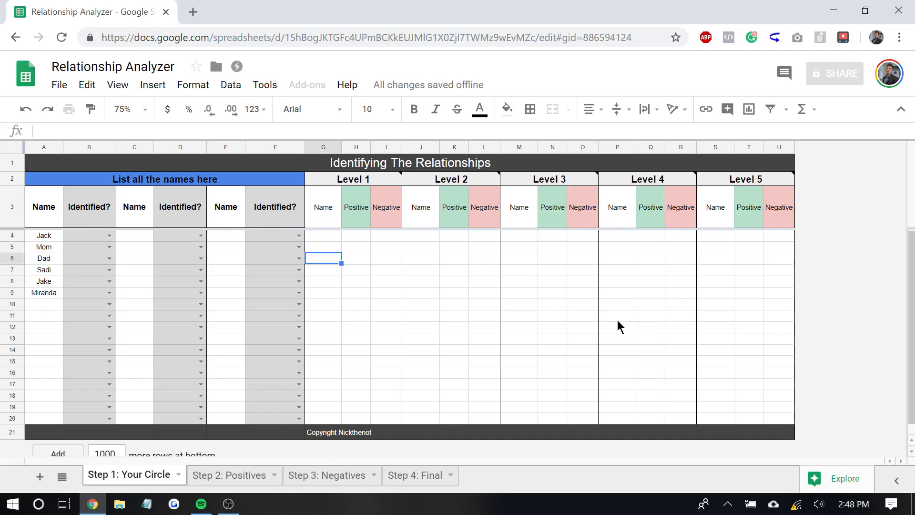
# Fill rows 4 to 7 of the Level 5 Name column with Mom, Dad and the people listed in A7 and A8
pyautogui.click(719, 235)
pyautogui.write('Mom')
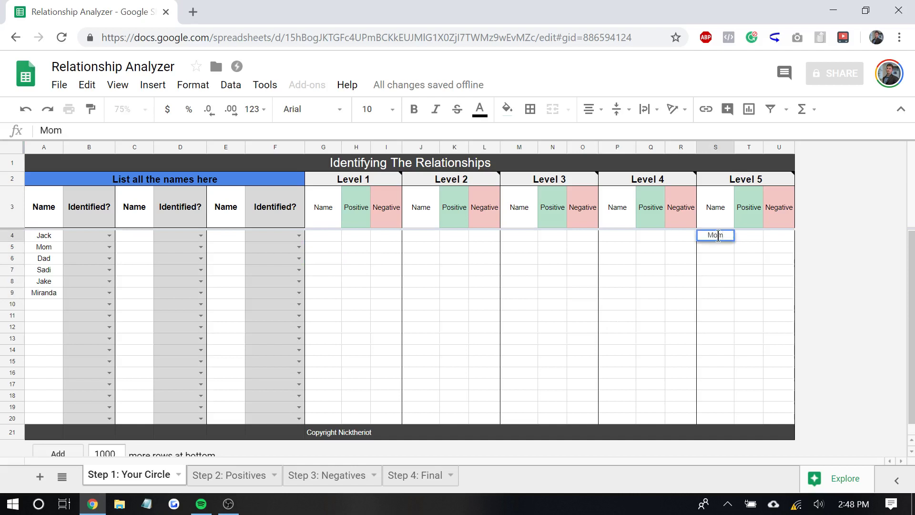
pyautogui.press('Return')
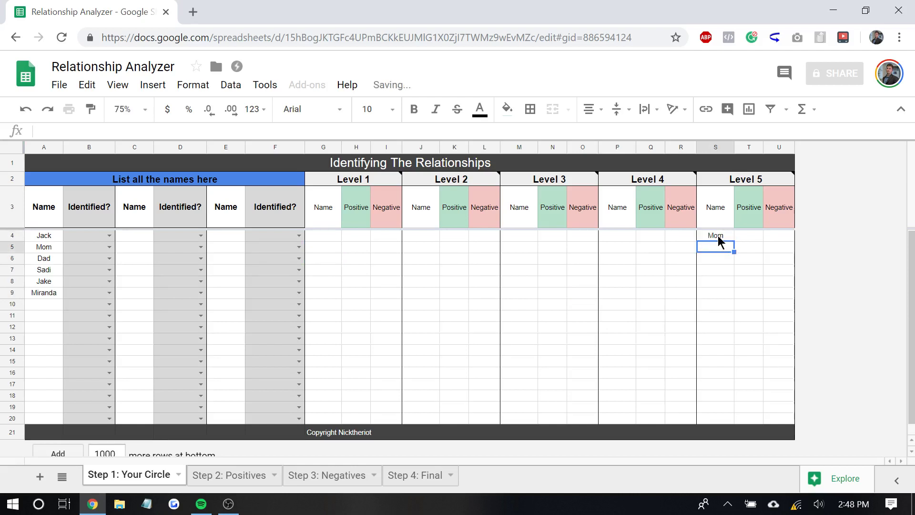
pyautogui.write('Dad')
pyautogui.press('Return')
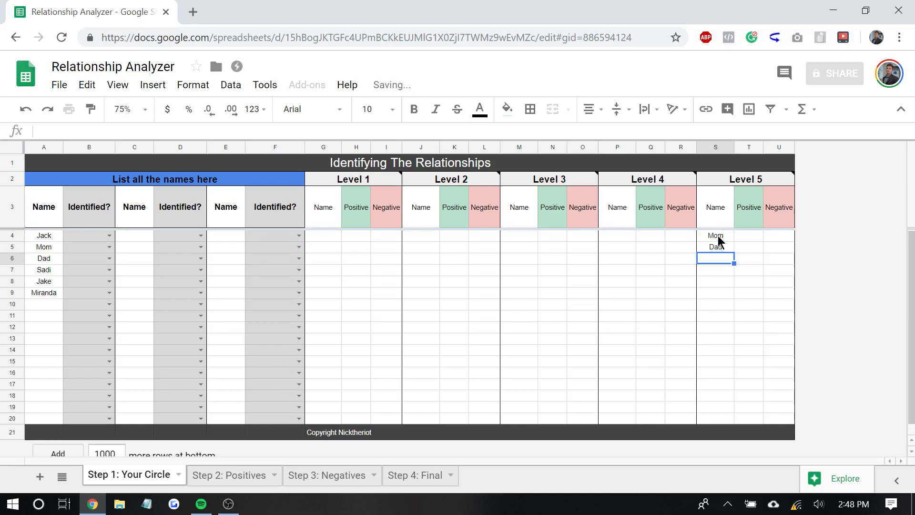
pyautogui.write('Sadi')
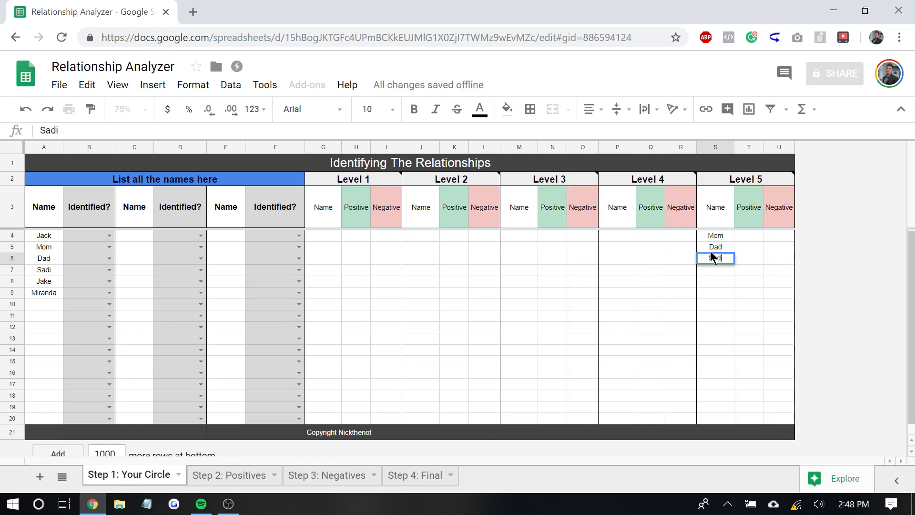
pyautogui.press('Return')
pyautogui.write('Jake')
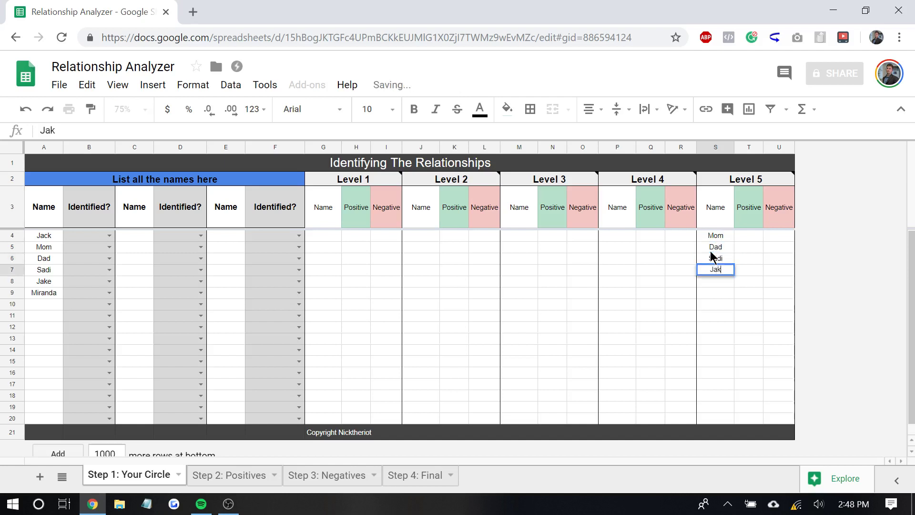
pyautogui.press('Return')
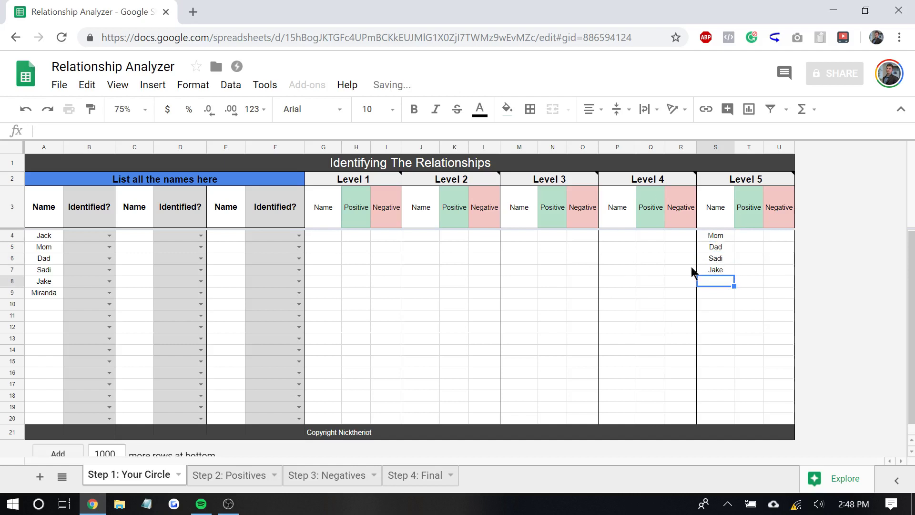
pyautogui.click(656, 252)
pyautogui.click(448, 269)
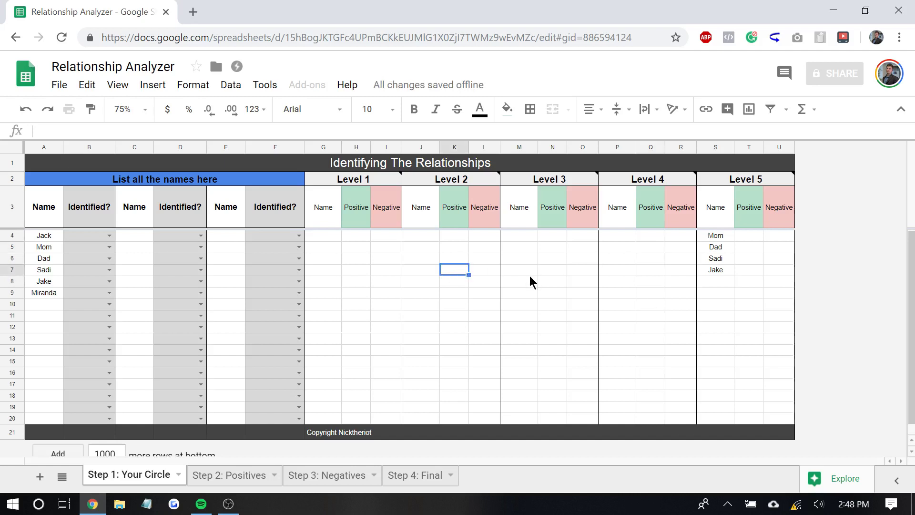
pyautogui.click(614, 261)
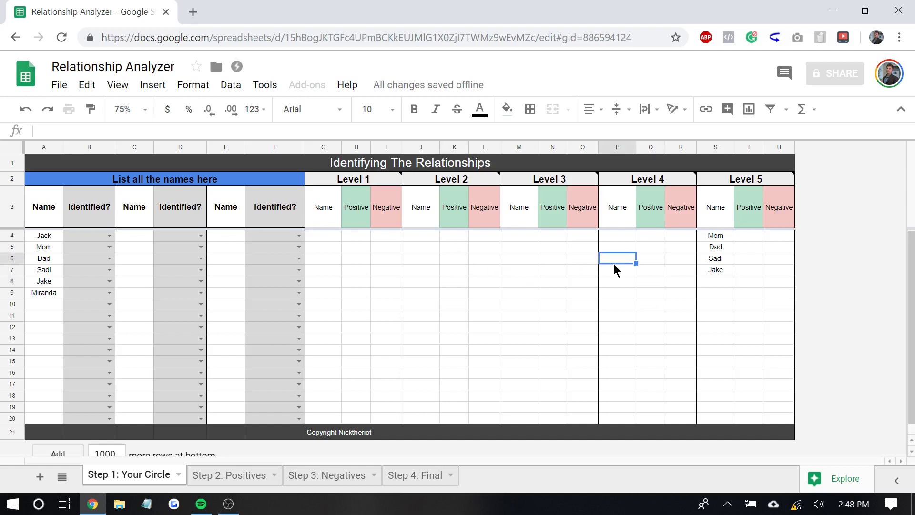
pyautogui.click(673, 294)
# Enter the name of the first person on the list in the first row of the Level 3 Name column
pyautogui.click(49, 238)
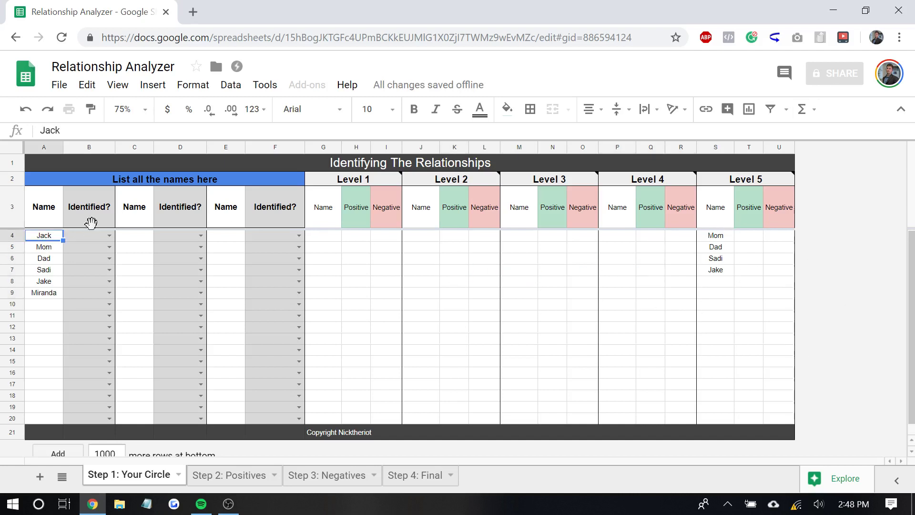
pyautogui.click(514, 239)
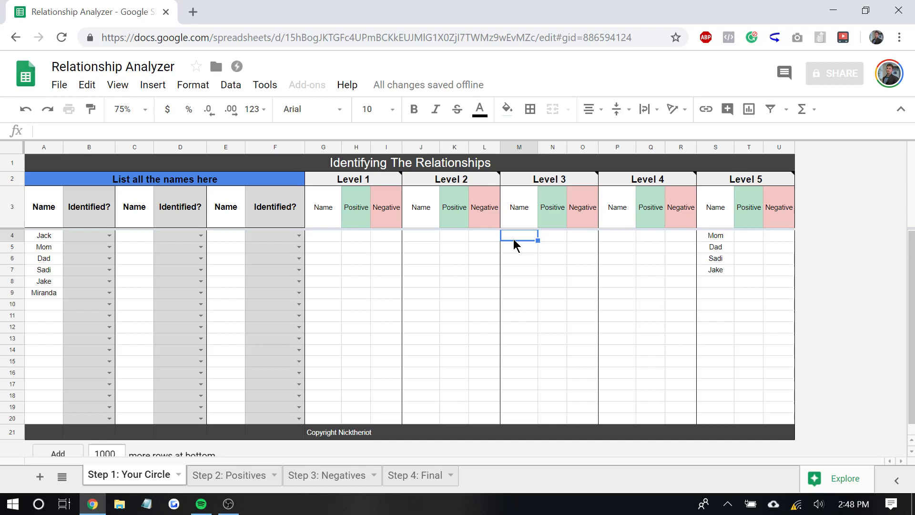
pyautogui.write('Jack')
pyautogui.press('Return')
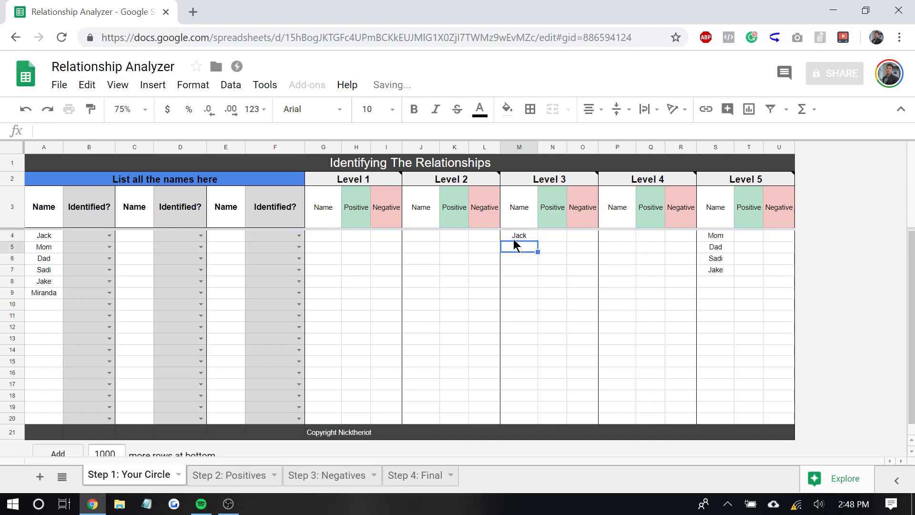
pyautogui.press('Up')
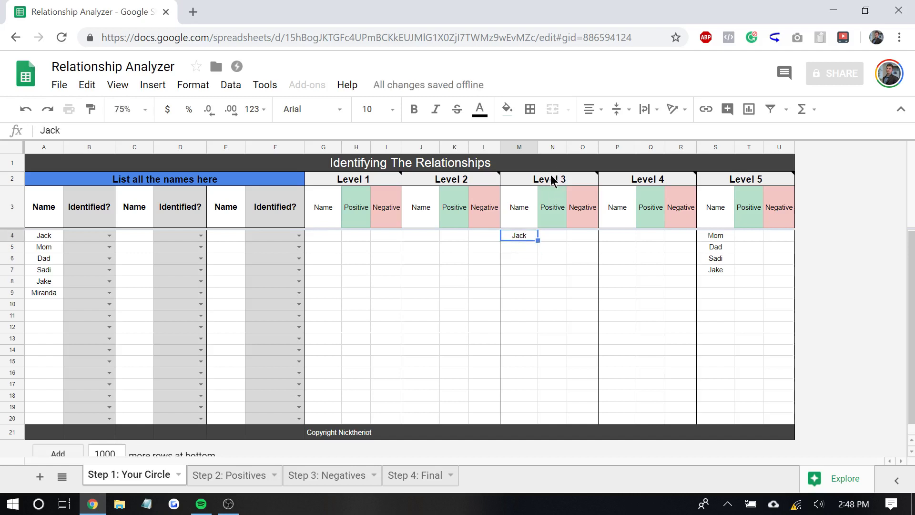
pyautogui.moveTo(552, 182)
pyautogui.click(542, 271)
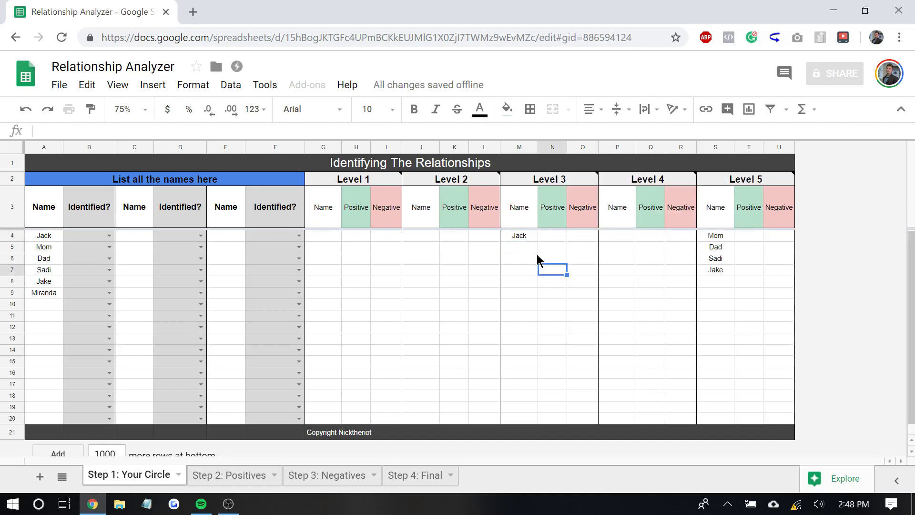
pyautogui.click(528, 238)
pyautogui.click(517, 273)
pyautogui.press('Up')
pyautogui.press('Up')
pyautogui.press('Up')
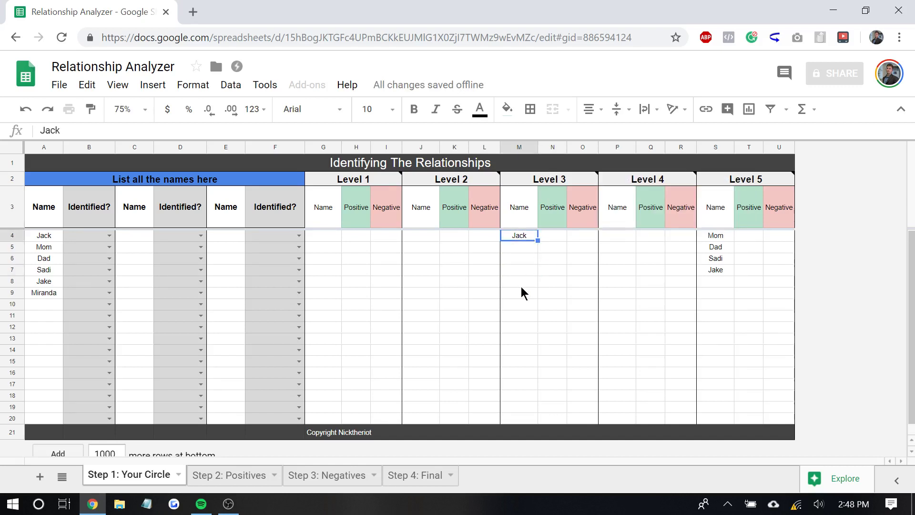
pyautogui.press('Down')
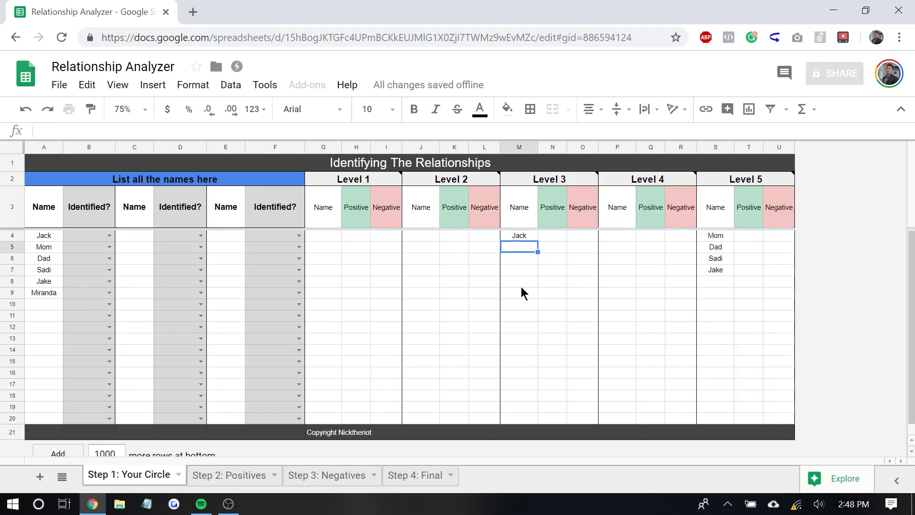
pyautogui.press('Up')
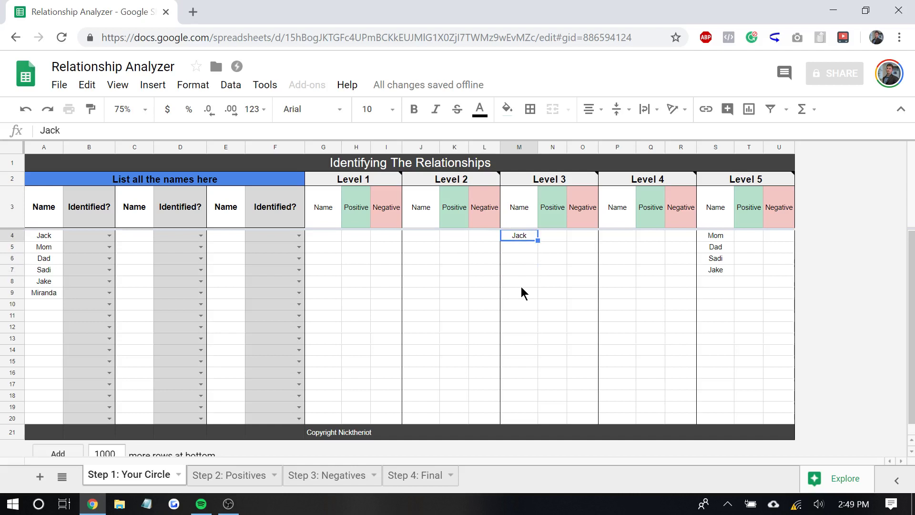
pyautogui.press('Down')
pyautogui.press('Up')
pyautogui.press('Down')
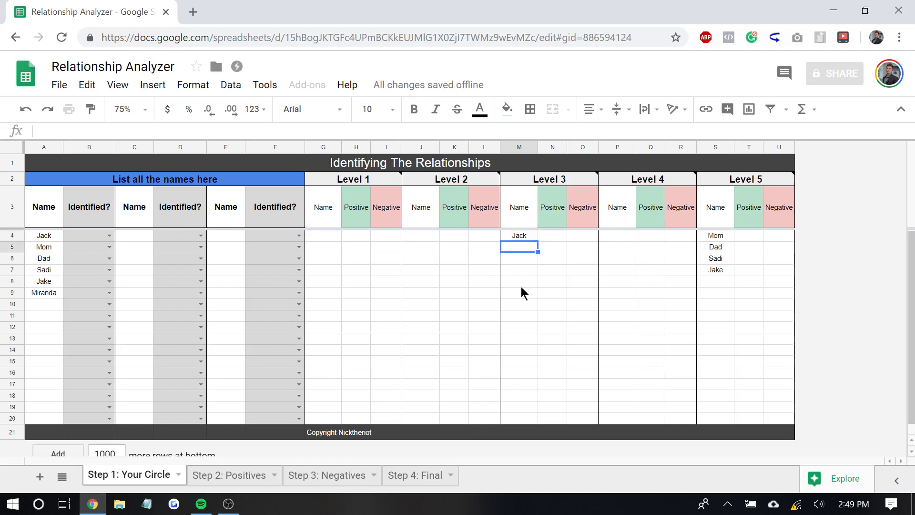
# Enter the name of the last person on the list in the first row of the Level 2 Name column
pyautogui.press('Left')
pyautogui.press('Left')
pyautogui.press('Up')
pyautogui.press('Left')
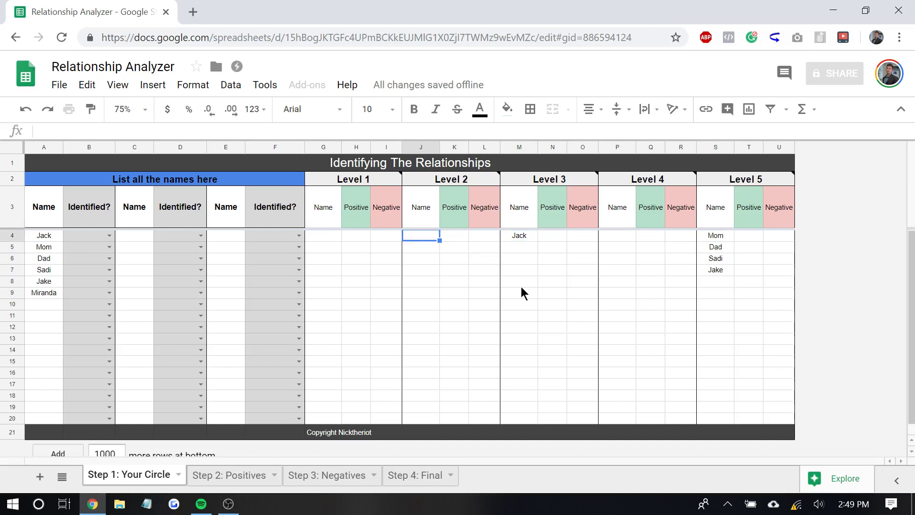
pyautogui.write('Mi')
pyautogui.press('BackSpace')
pyautogui.press('BackSpace')
pyautogui.write('Mo')
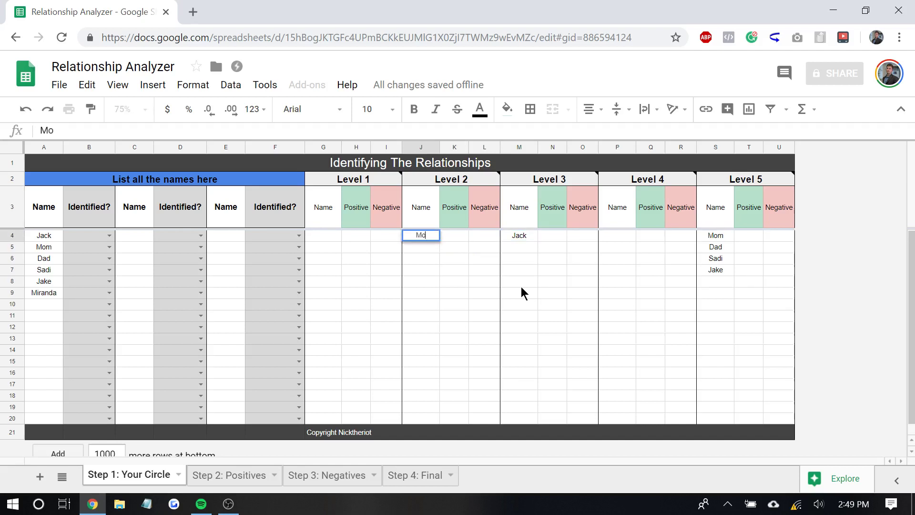
pyautogui.press('BackSpace')
pyautogui.write('iranda')
pyautogui.press('Return')
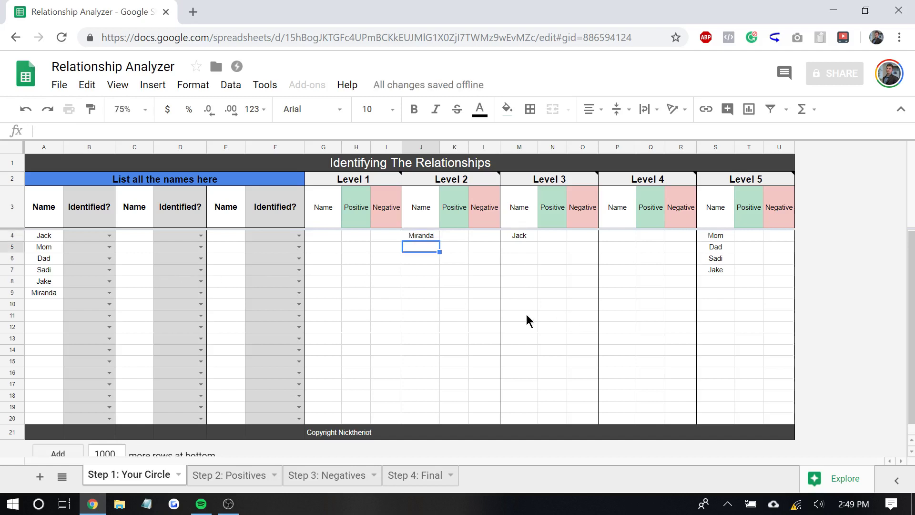
# Mark all six listed people, in rows 4 to 9, as identified by choosing YES for each
pyautogui.click(484, 316)
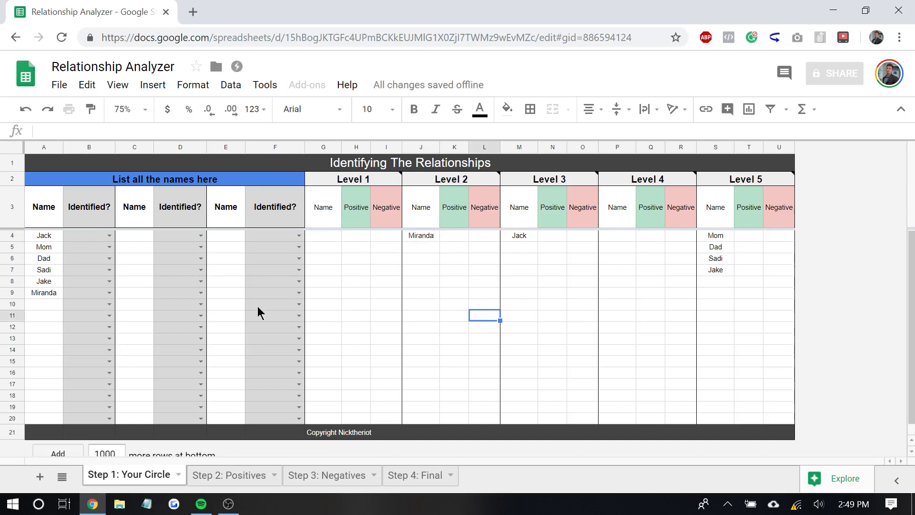
pyautogui.click(105, 234)
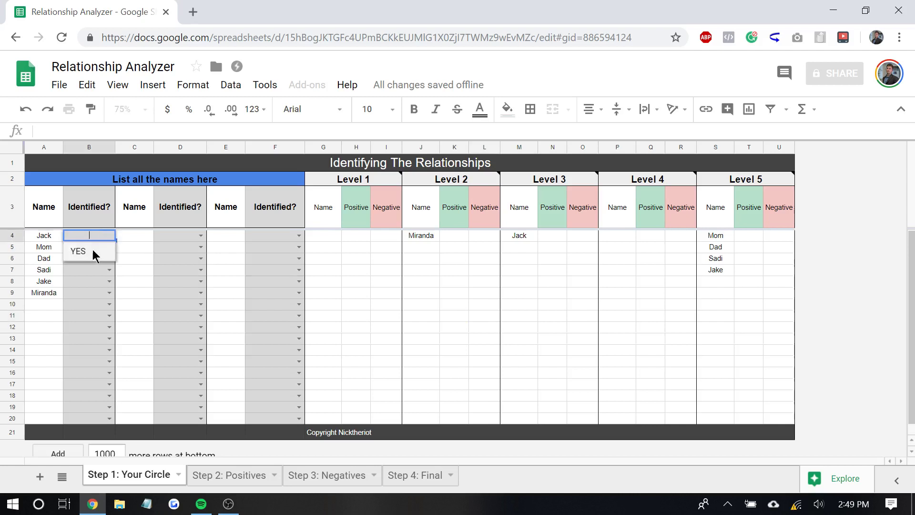
pyautogui.click(92, 252)
pyautogui.click(107, 247)
pyautogui.click(99, 262)
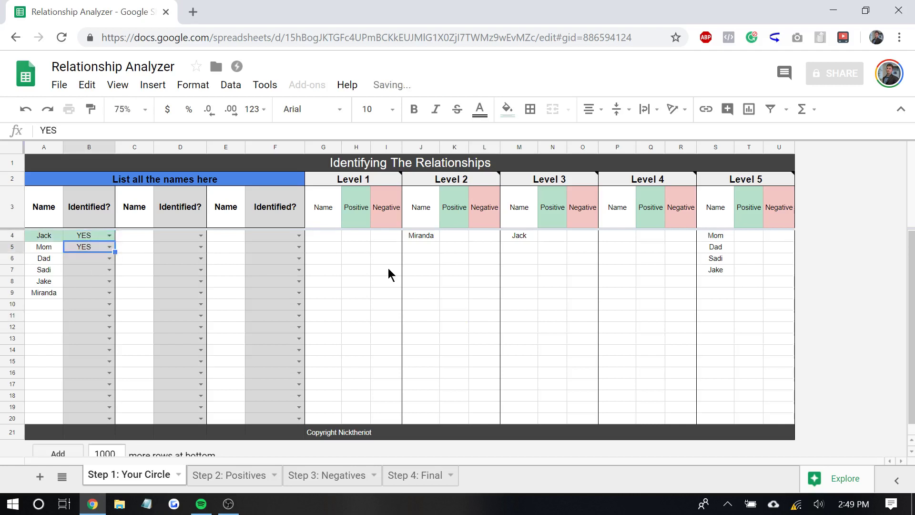
pyautogui.click(109, 260)
pyautogui.click(106, 273)
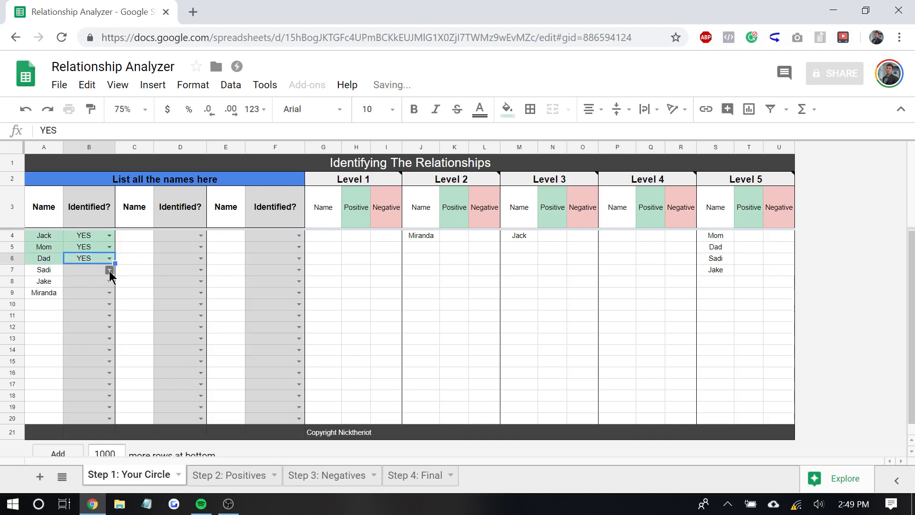
pyautogui.click(109, 270)
pyautogui.click(101, 286)
pyautogui.click(107, 283)
pyautogui.click(107, 293)
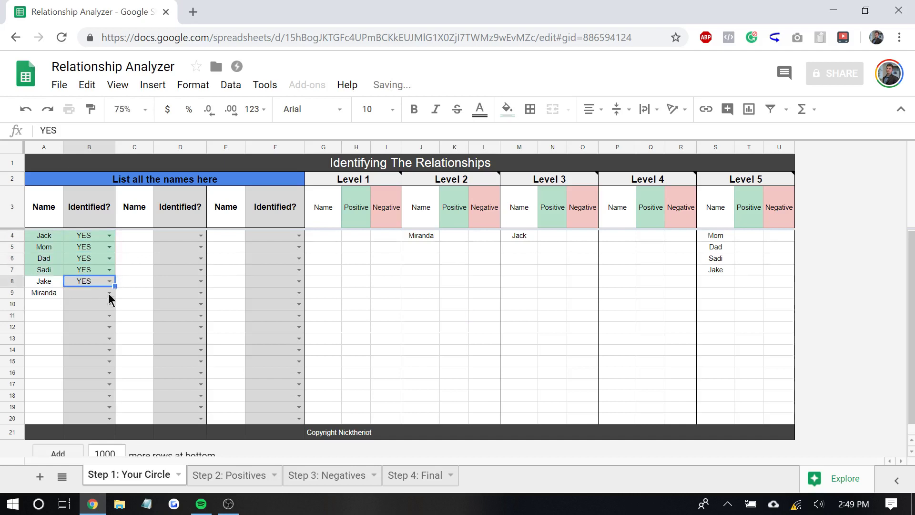
pyautogui.click(108, 293)
pyautogui.click(113, 309)
pyautogui.click(127, 316)
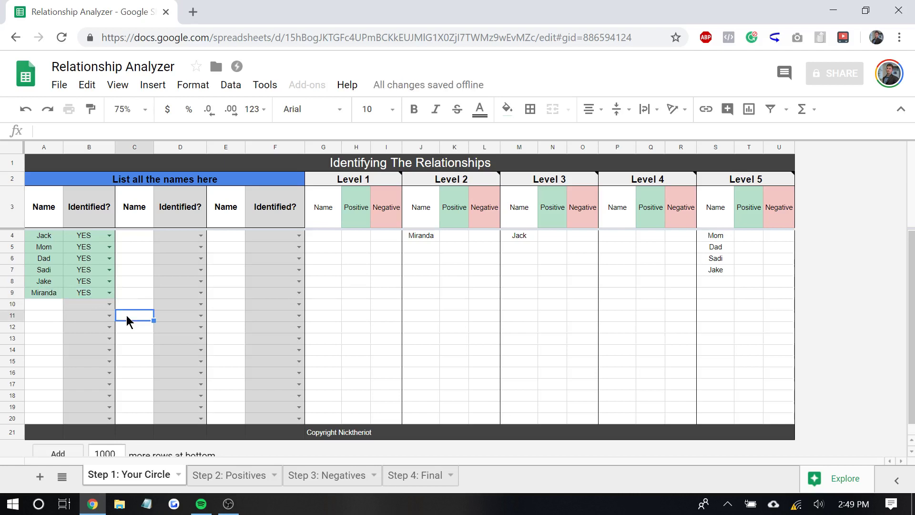
pyautogui.click(130, 386)
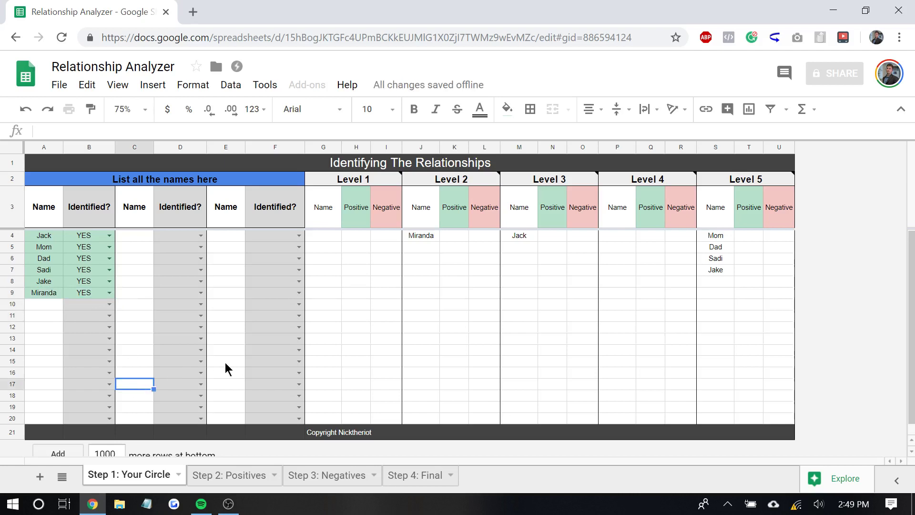
pyautogui.click(225, 363)
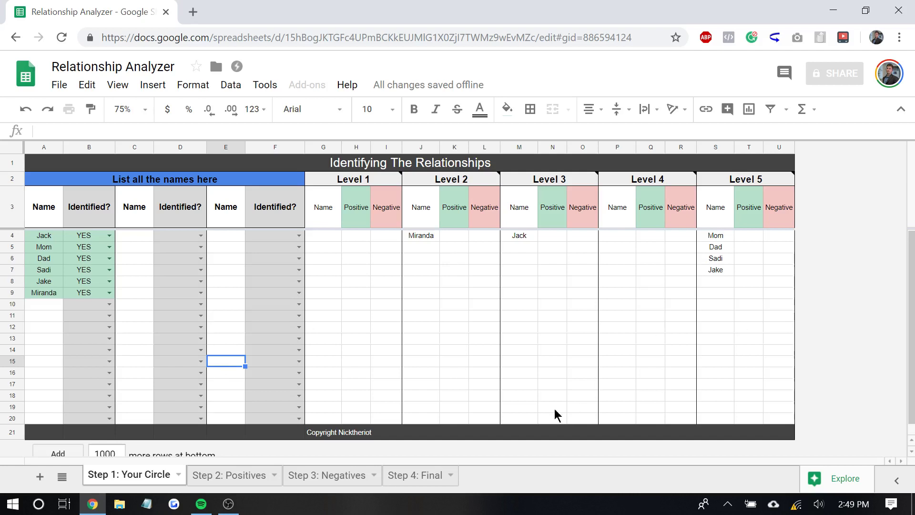
# Open the Step 2: Positives sheet and look over its category headings, starting with Health
pyautogui.click(210, 473)
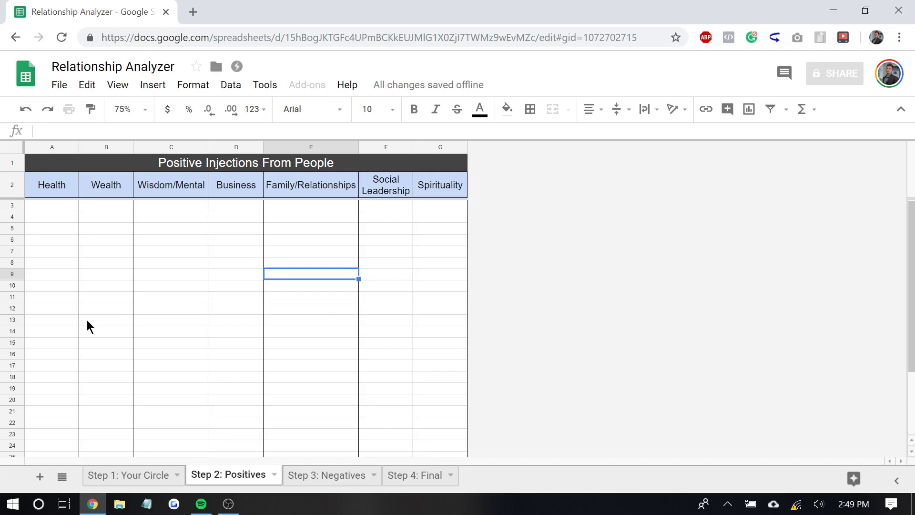
pyautogui.click(127, 476)
pyautogui.click(203, 477)
pyautogui.click(63, 186)
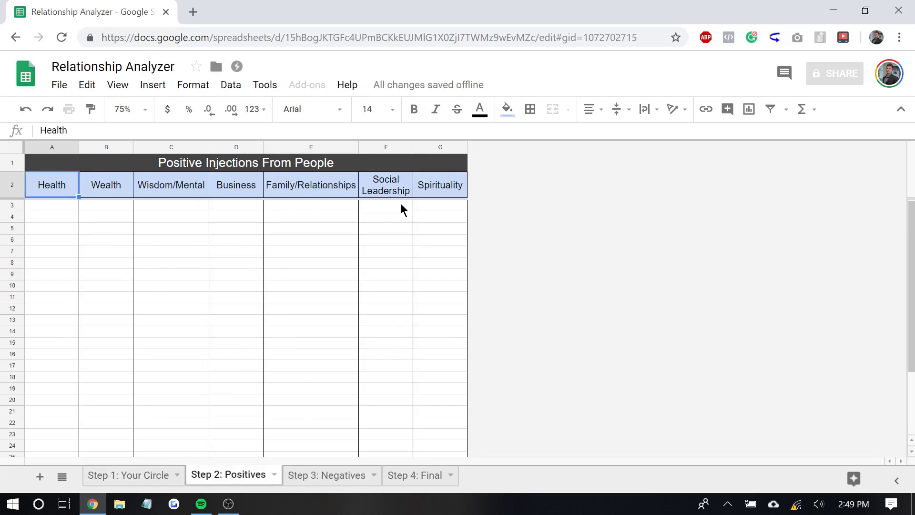
# Review the Health, Wealth, Wisdom/Mental and Business category headings on the positives sheet
pyautogui.click(435, 191)
pyautogui.click(62, 191)
pyautogui.click(55, 206)
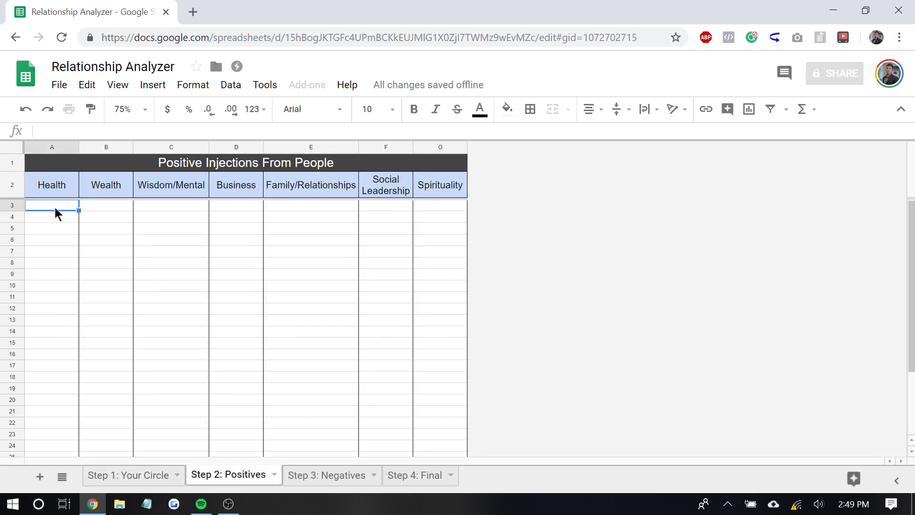
pyautogui.click(55, 185)
pyautogui.click(113, 191)
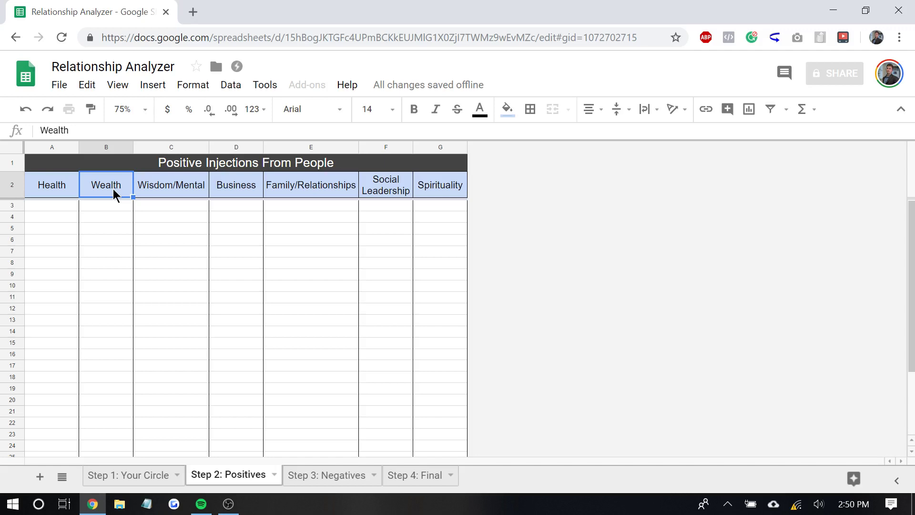
pyautogui.click(166, 197)
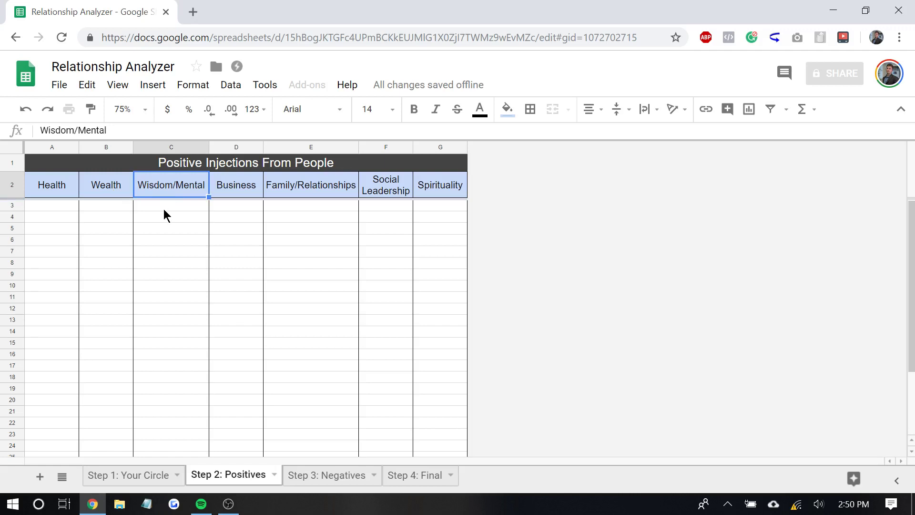
pyautogui.click(231, 190)
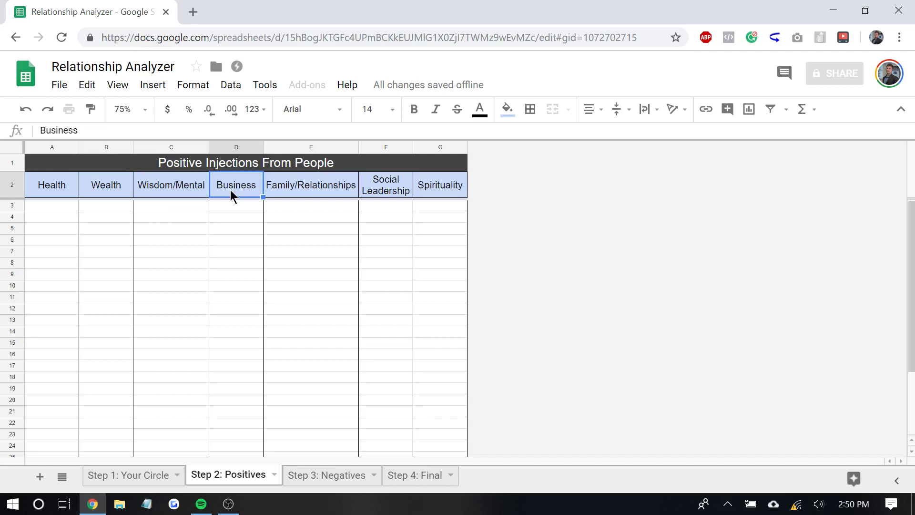
pyautogui.press('Down')
pyautogui.press('Up')
pyautogui.press('Down')
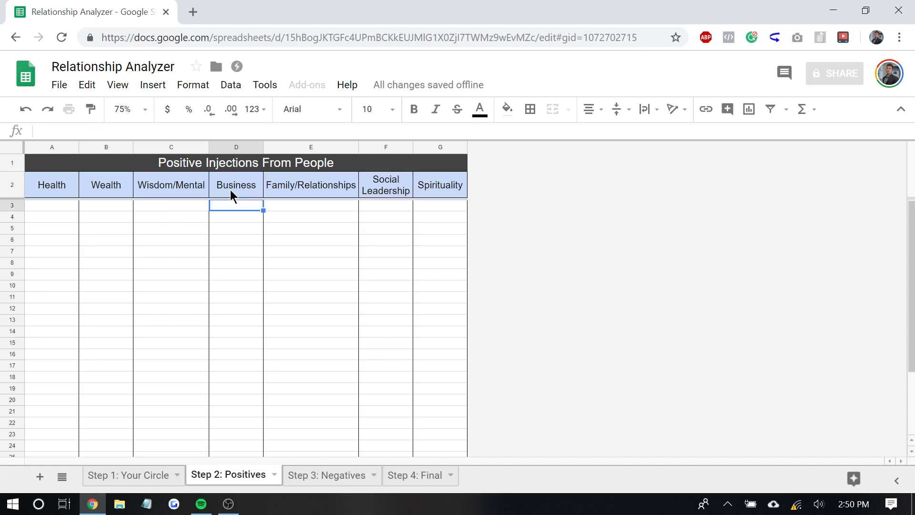
pyautogui.press('Down')
pyautogui.press('Up')
pyautogui.press('Up')
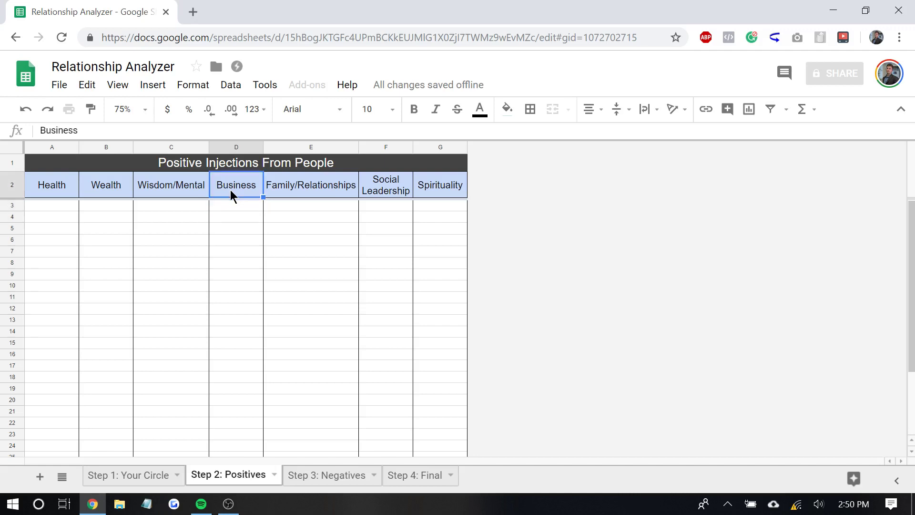
# Review the Family/Relationships, Social Leadership and Spirituality category headings on the positives sheet
pyautogui.press('Right')
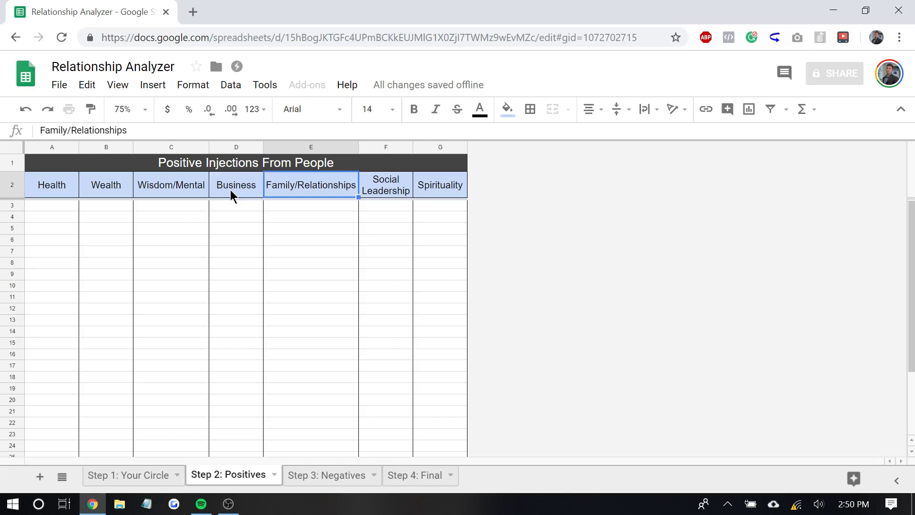
pyautogui.press('Down')
pyautogui.press('Right')
pyautogui.press('Up')
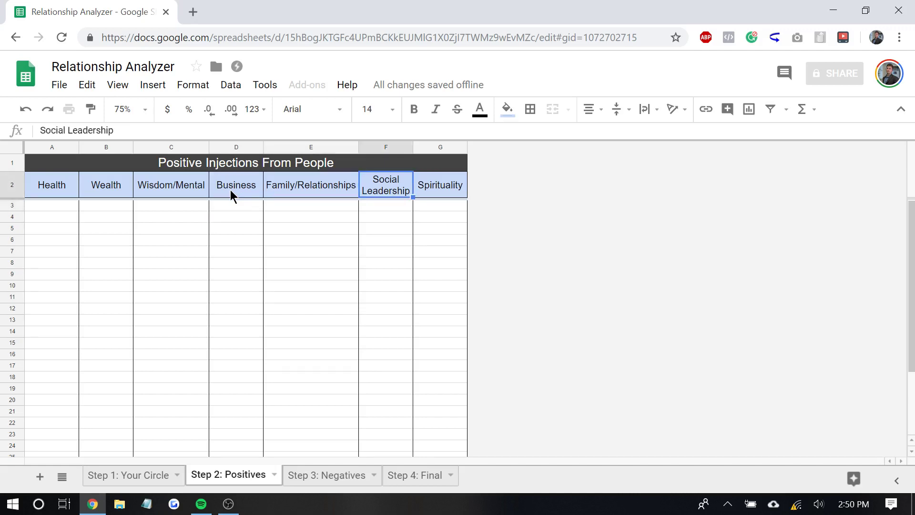
pyautogui.press('Left')
pyautogui.press('Right')
pyautogui.press('Down')
pyautogui.press('Right')
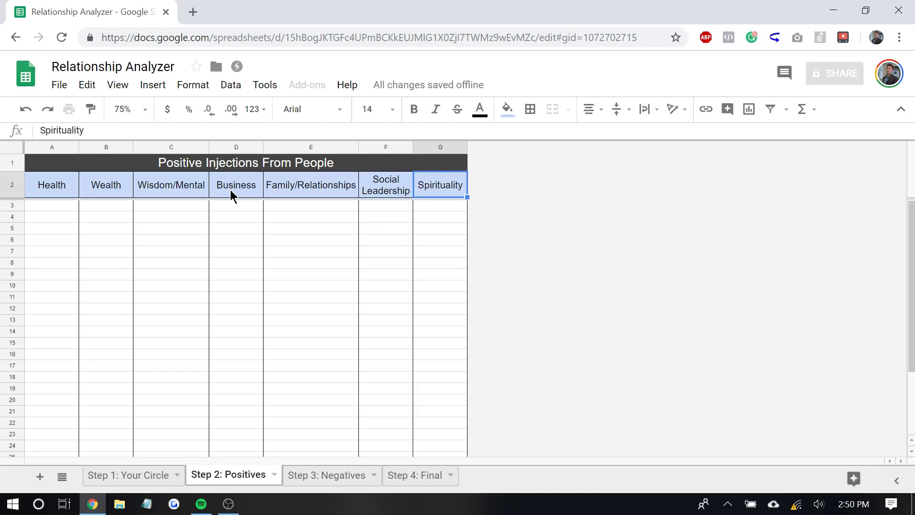
pyautogui.press('Return')
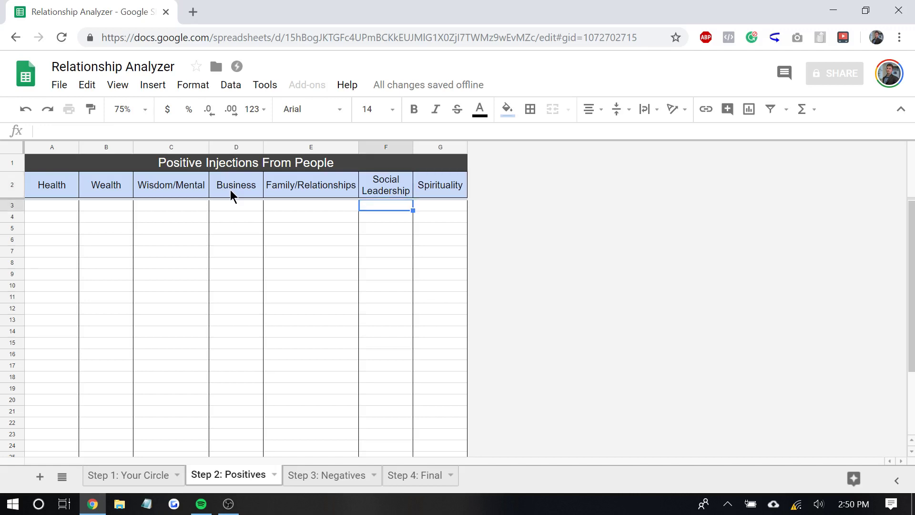
pyautogui.press('Up')
pyautogui.press('Right')
pyautogui.press('Down')
pyautogui.press('Up')
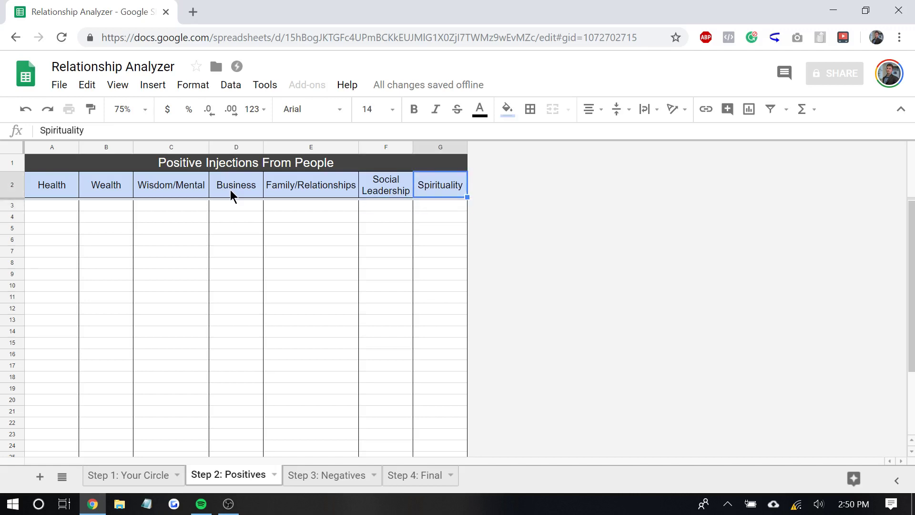
# In Spirituality cell G3, enter the fourth listed person's name and "- She encourages me to go to church every sunday & goes to church with me."
pyautogui.click(154, 478)
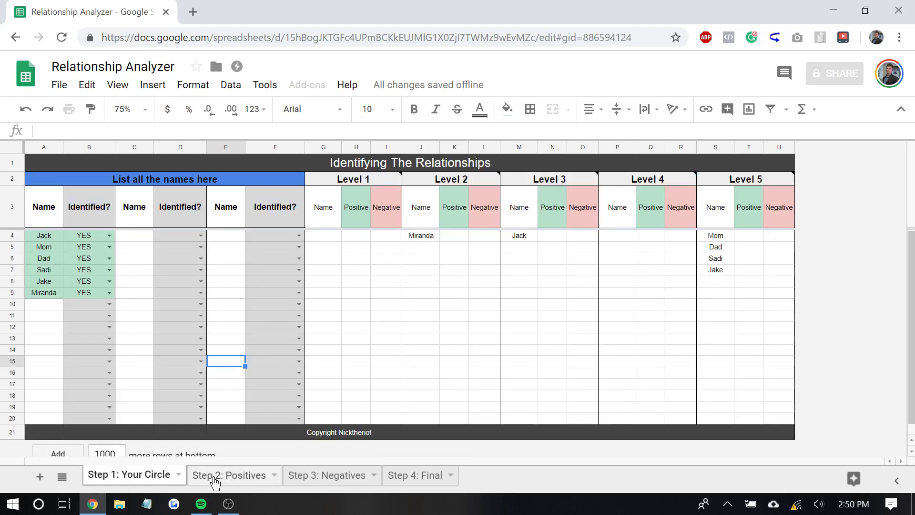
pyautogui.click(222, 477)
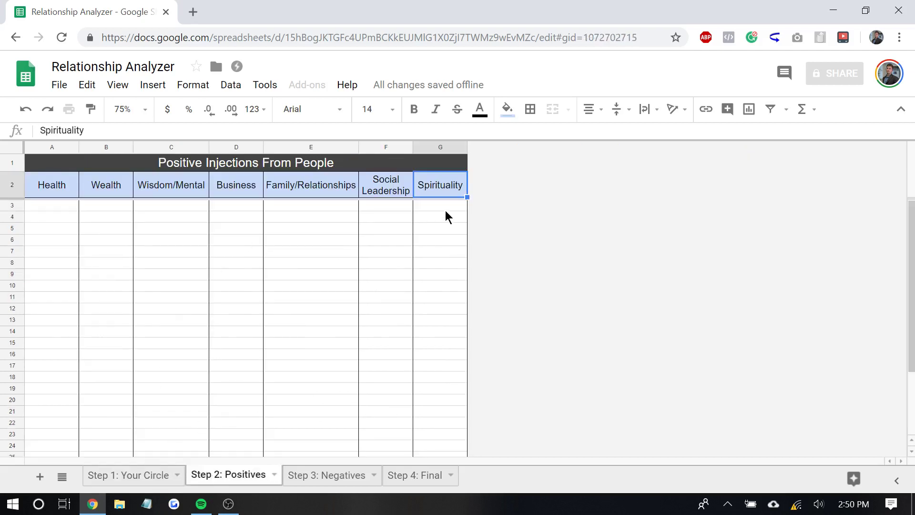
pyautogui.click(430, 205)
pyautogui.write('Sadi')
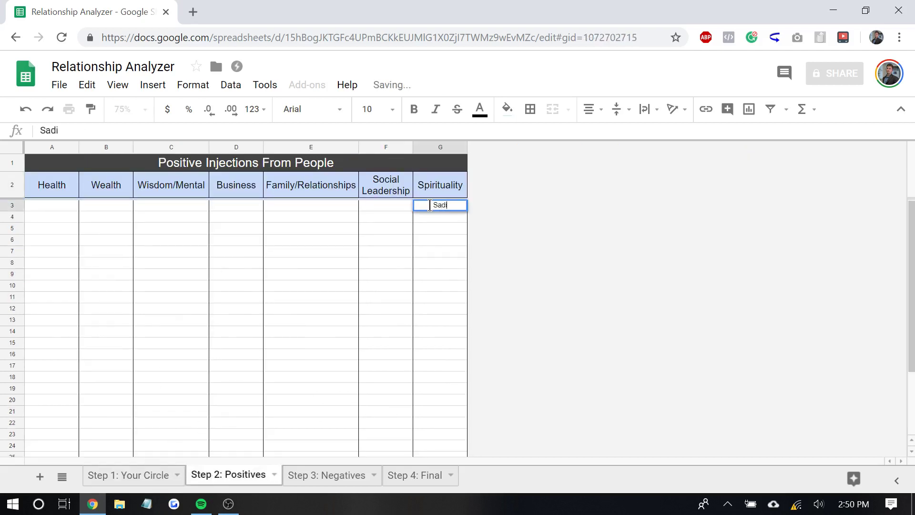
pyautogui.write(' - She')
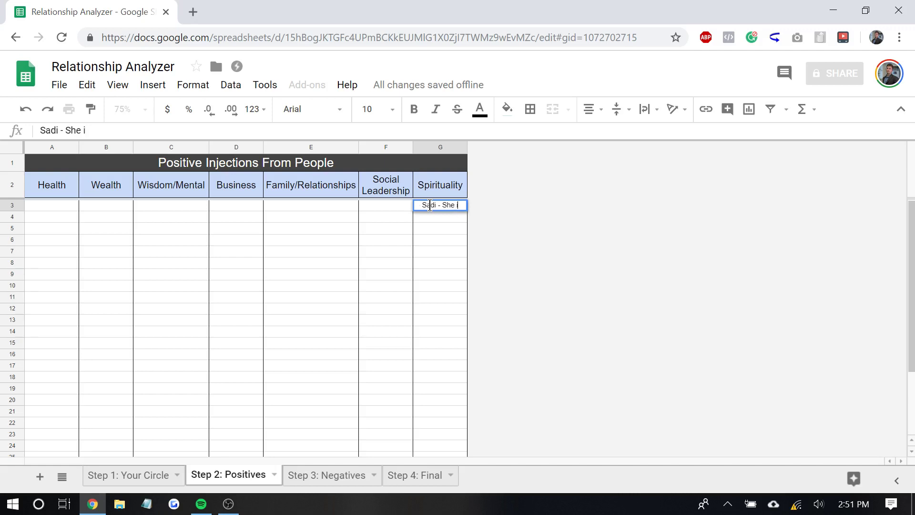
pyautogui.write('encou')
pyautogui.press('BackSpace')
pyautogui.press('BackSpace')
pyautogui.press('BackSpace')
pyautogui.press('BackSpace')
pyautogui.press('BackSpace')
pyautogui.write('ncou')
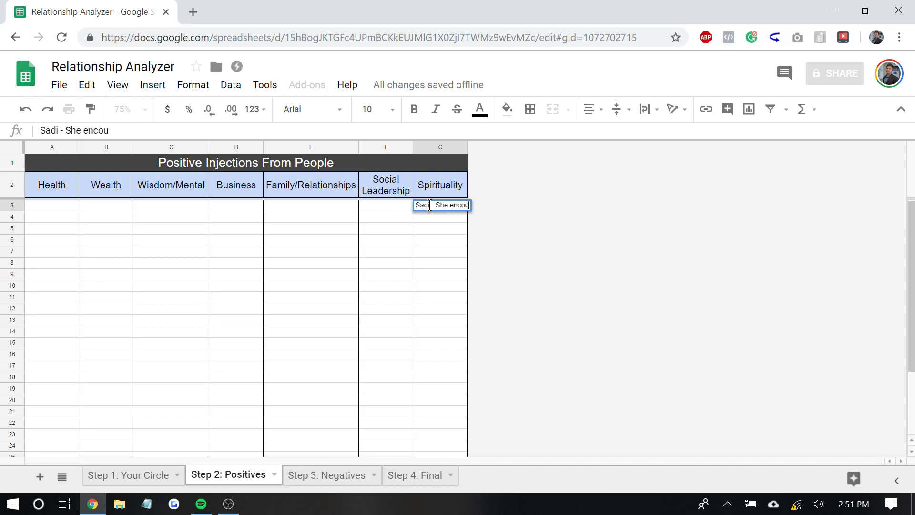
pyautogui.write('rages me to go to th')
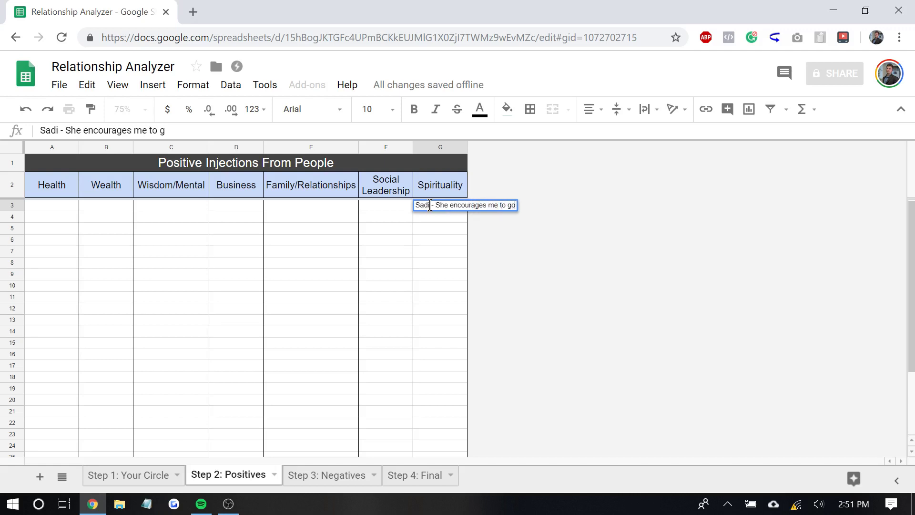
pyautogui.write('urch')
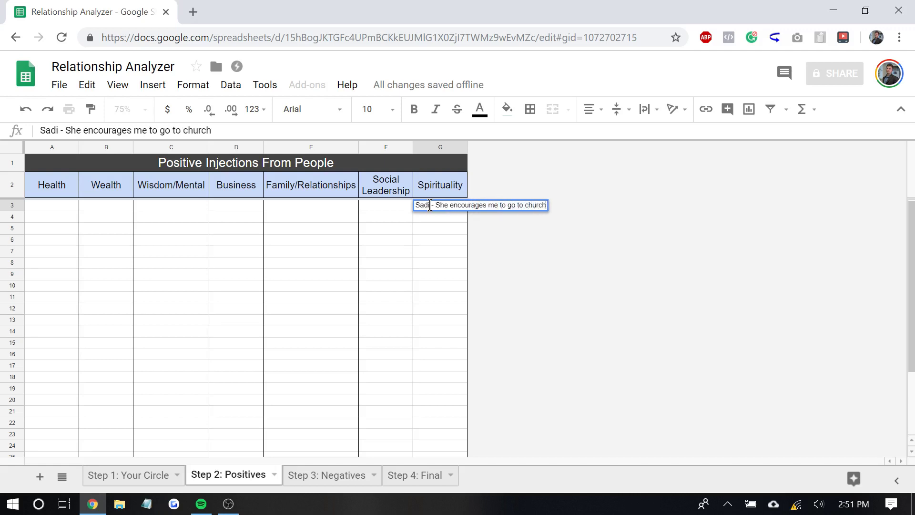
pyautogui.write(' every sun')
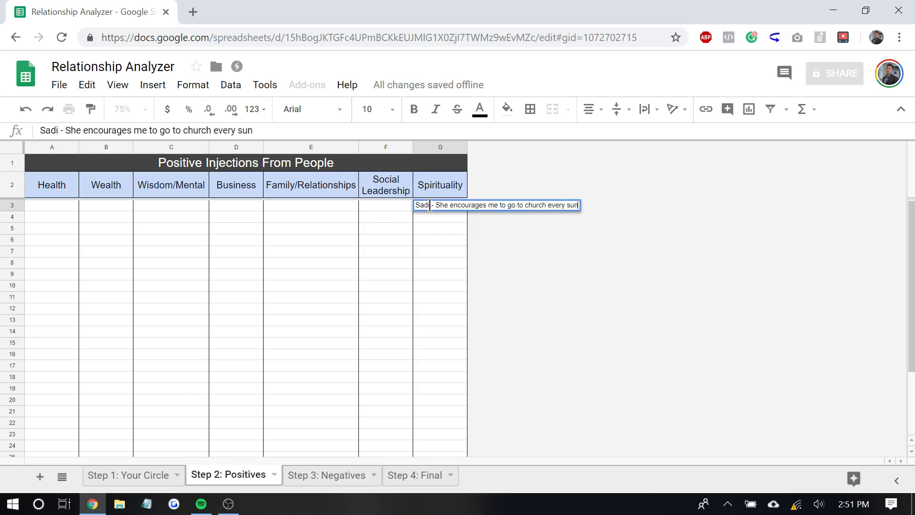
pyautogui.write('day & b')
pyautogui.press('BackSpace')
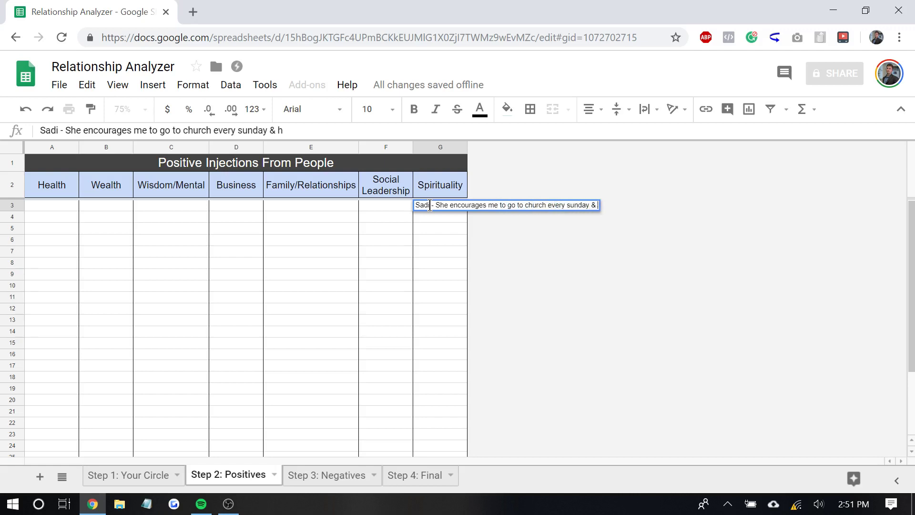
pyautogui.write('goes to ')
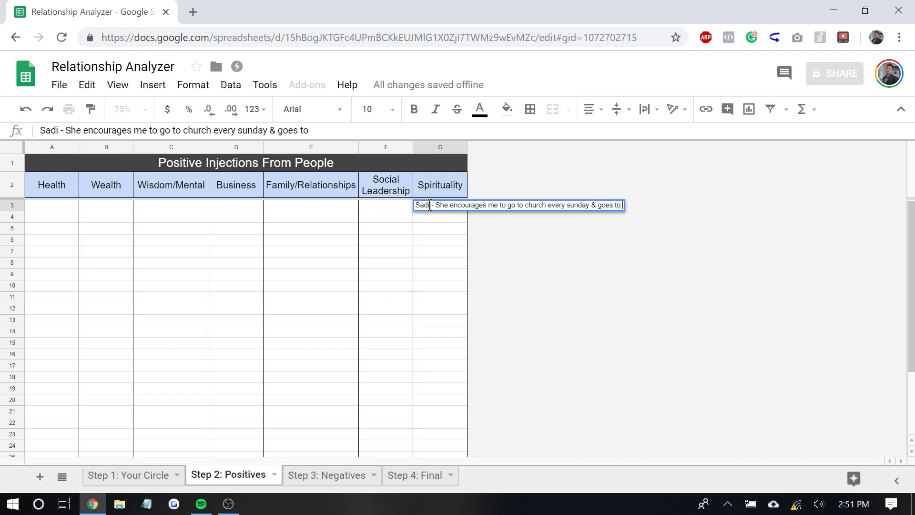
pyautogui.write('church wuth')
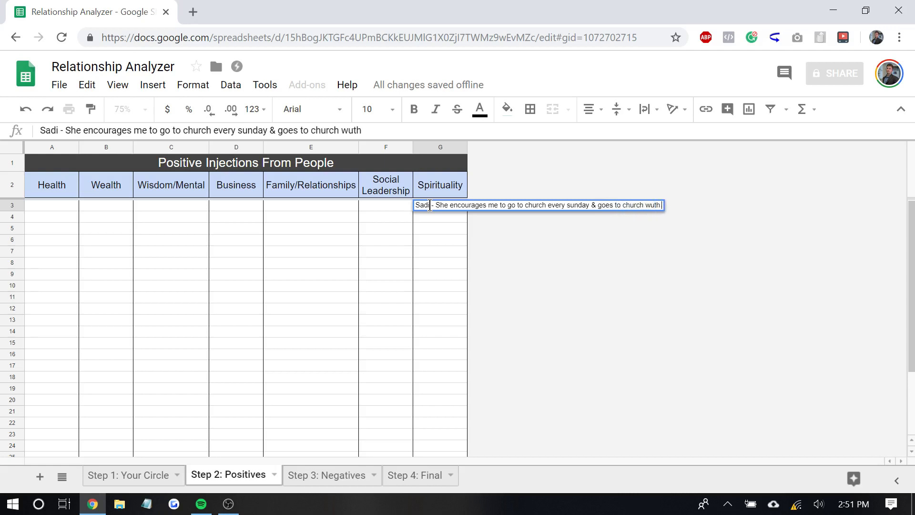
pyautogui.press('BackSpace')
pyautogui.press('BackSpace')
pyautogui.press('BackSpace')
pyautogui.write('ith ne')
pyautogui.press('BackSpace')
pyautogui.press('BackSpace')
pyautogui.write('me.')
pyautogui.press('Return')
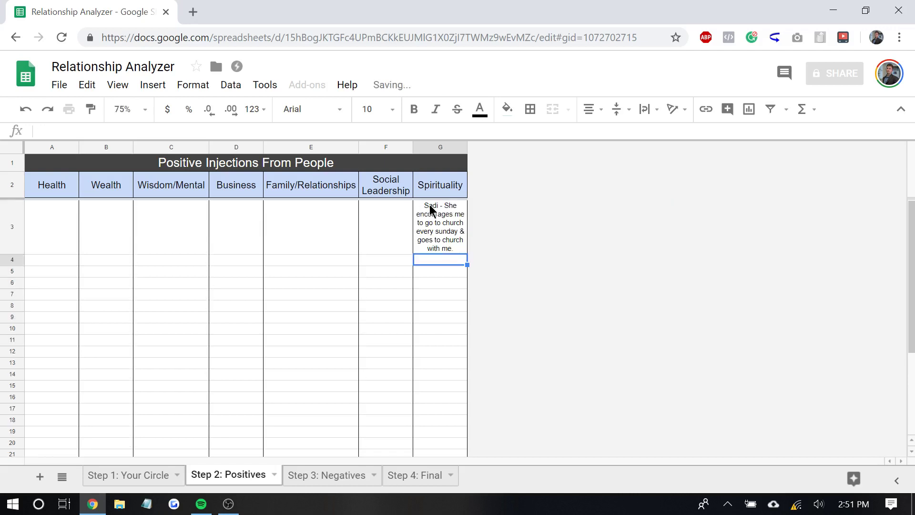
# In Wealth cell B3, enter the same person's name and "- She encourages me to not spend all my money on fast food."
pyautogui.click(417, 249)
pyautogui.click(110, 234)
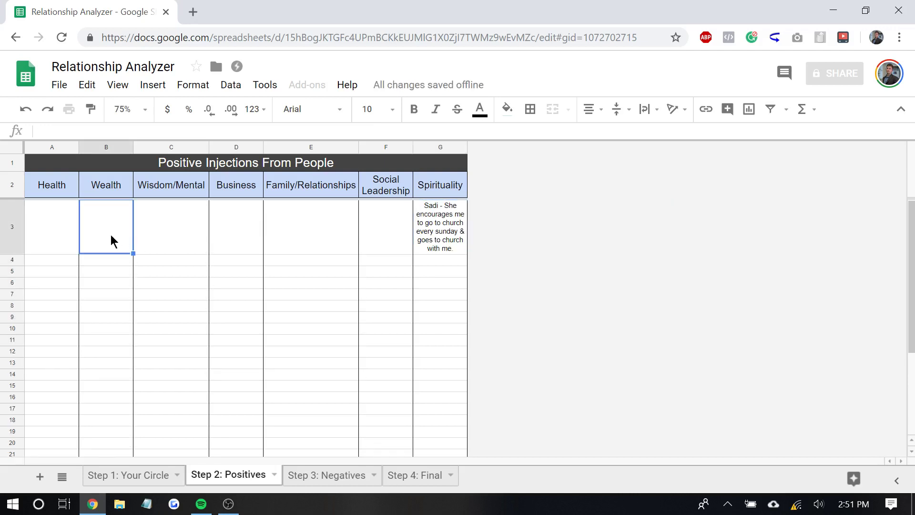
pyautogui.doubleClick(111, 234)
pyautogui.write('She')
pyautogui.press('BackSpace')
pyautogui.press('BackSpace')
pyautogui.press('BackSpace')
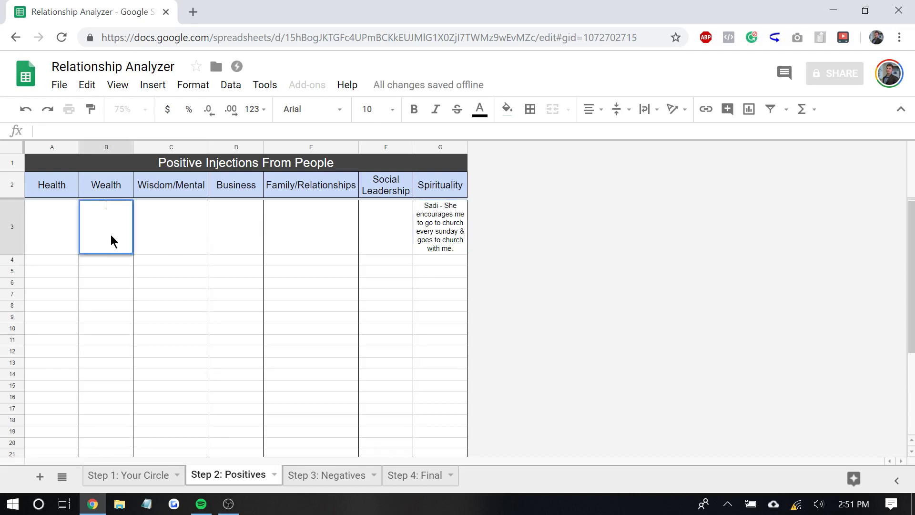
pyautogui.write('Sadi -')
pyautogui.write(' She encour')
pyautogui.write('a')
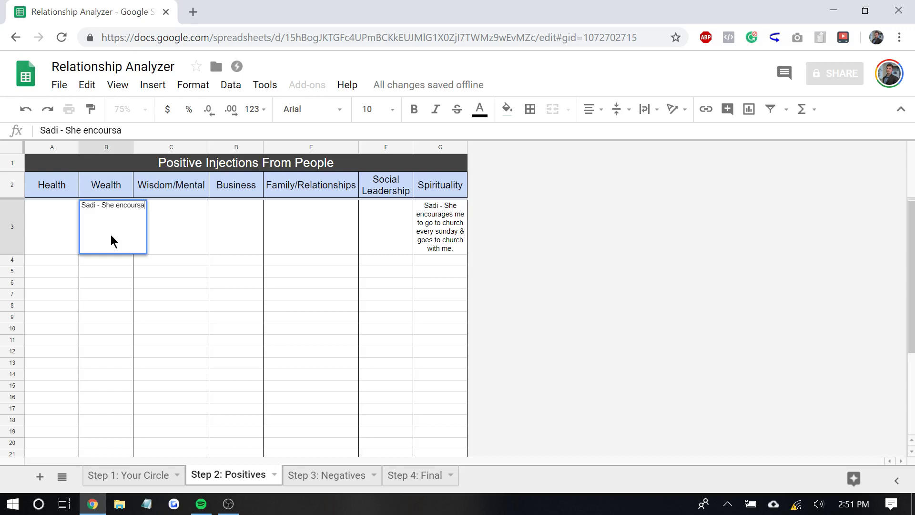
pyautogui.write('ges me to not ')
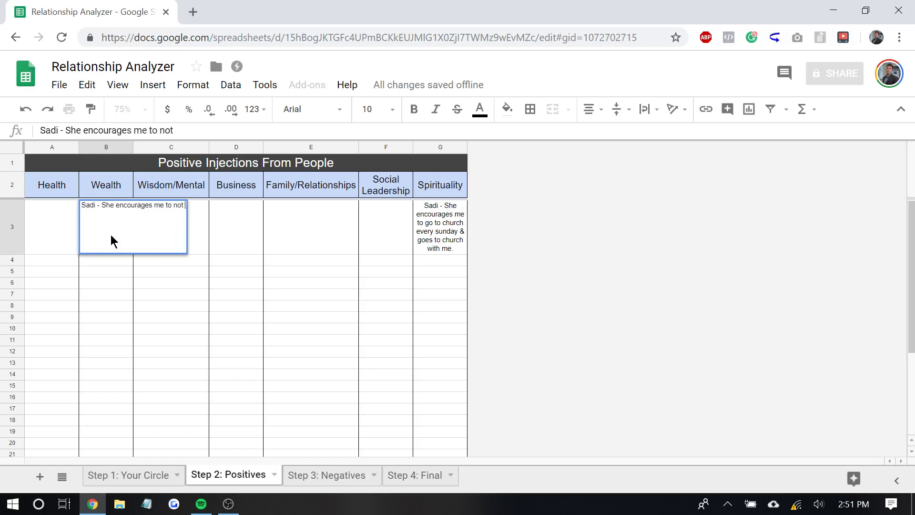
pyautogui.write('spend all my m')
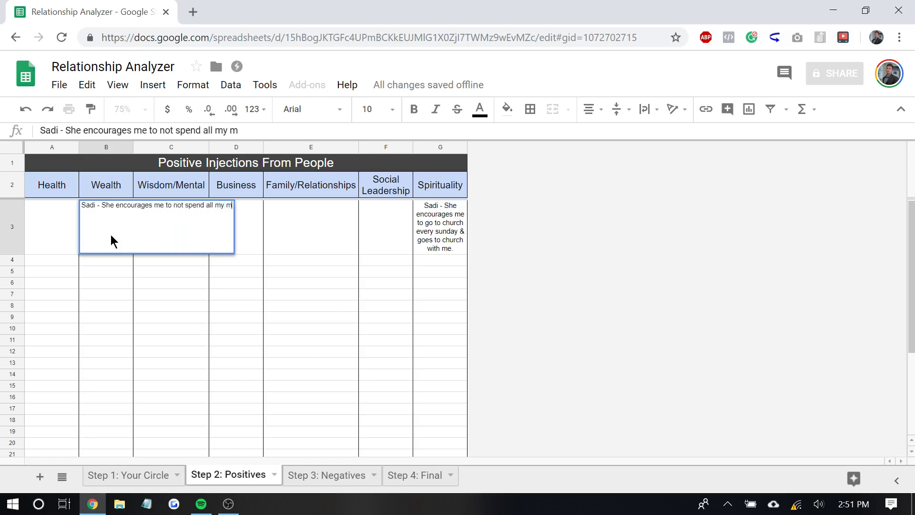
pyautogui.write('oney on fast guy')
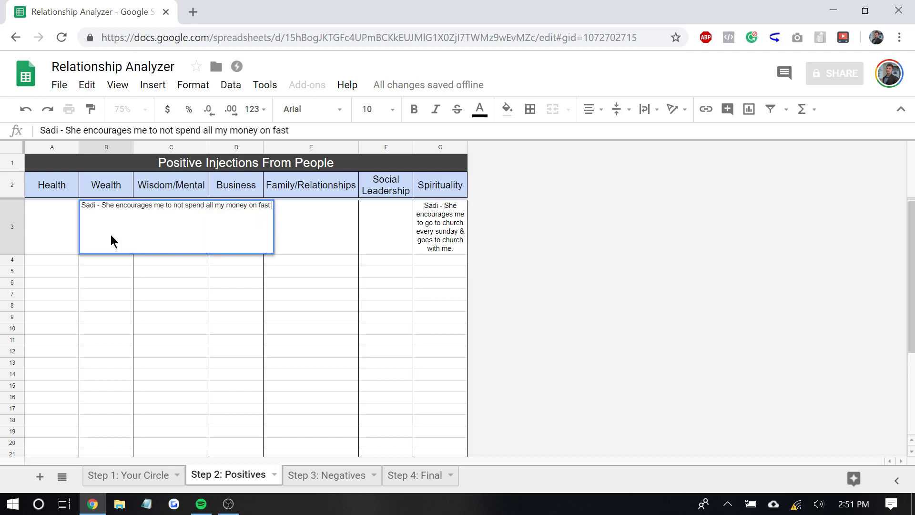
pyautogui.press('BackSpace')
pyautogui.press('BackSpace')
pyautogui.write('f')
pyautogui.press('BackSpace')
pyautogui.press('BackSpace')
pyautogui.write('food.')
pyautogui.press('Return')
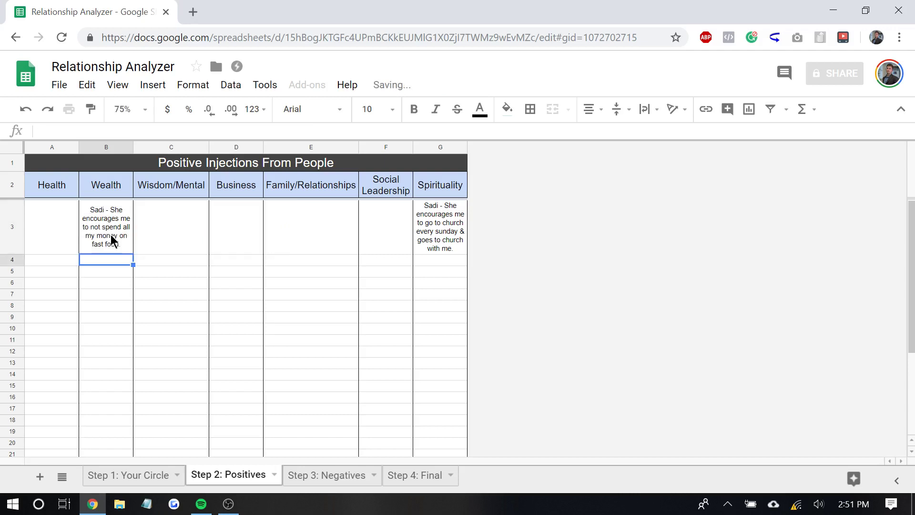
# In Health cell A3, enter the same person's name and "- Not doing fast food, saving my health."
pyautogui.press('Up')
pyautogui.press('Left')
pyautogui.write('Sad')
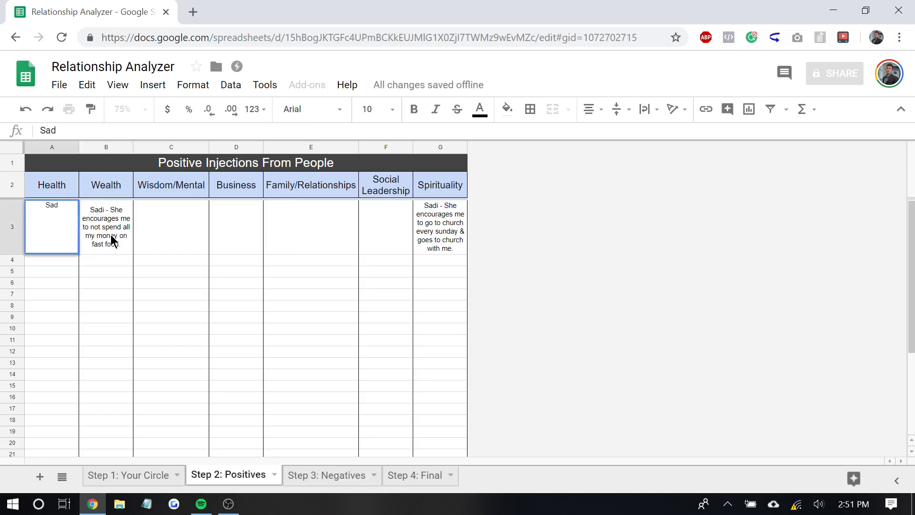
pyautogui.write('i -')
pyautogui.write(' She')
pyautogui.press('BackSpace')
pyautogui.press('BackSpace')
pyautogui.press('BackSpace')
pyautogui.write('S')
pyautogui.press('BackSpace')
pyautogui.write('S')
pyautogui.press('BackSpace')
pyautogui.write('Not doing ')
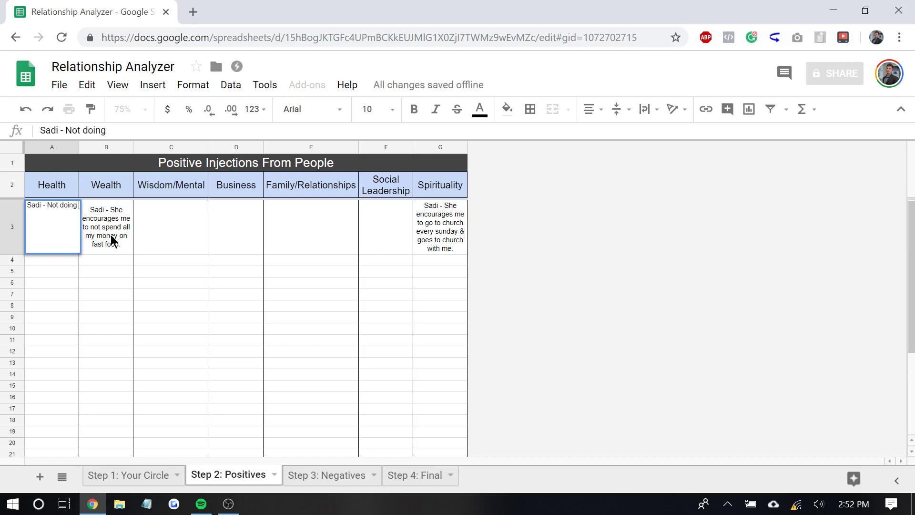
pyautogui.write('fast food, ')
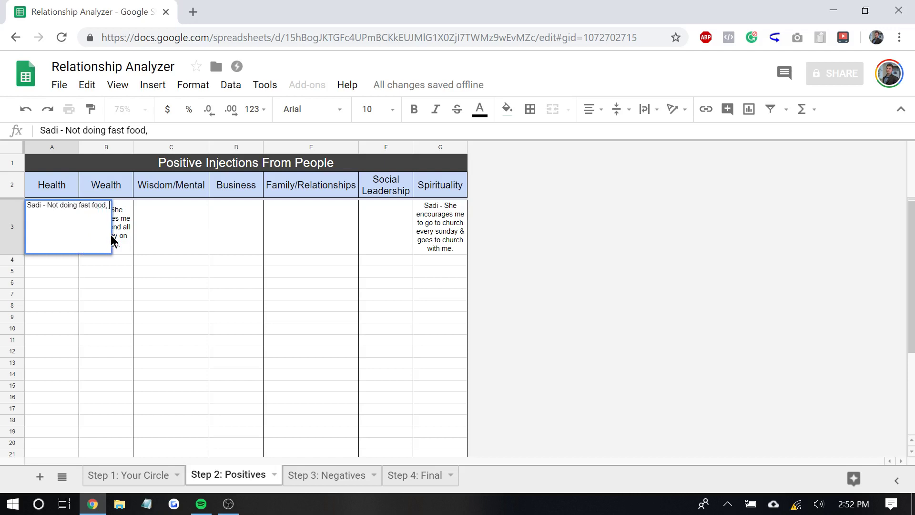
pyautogui.write('saving my health.')
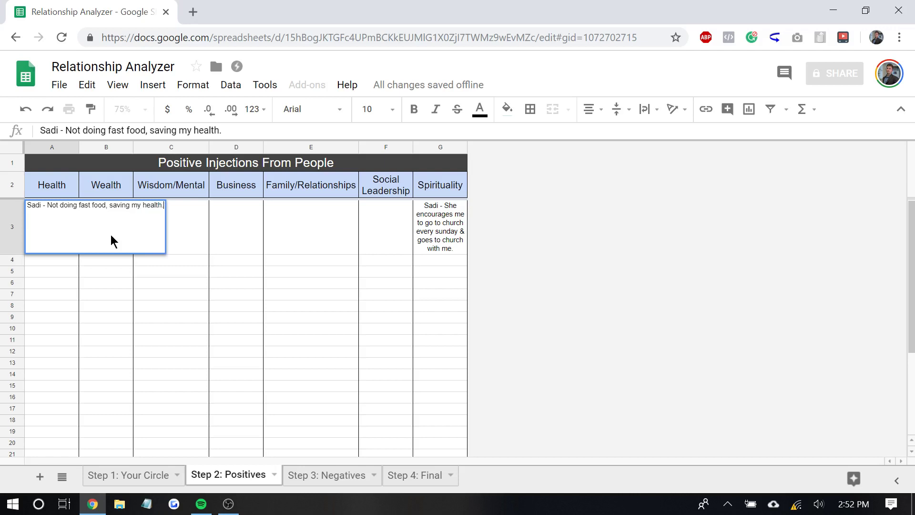
pyautogui.press('Tab')
pyautogui.press('Return')
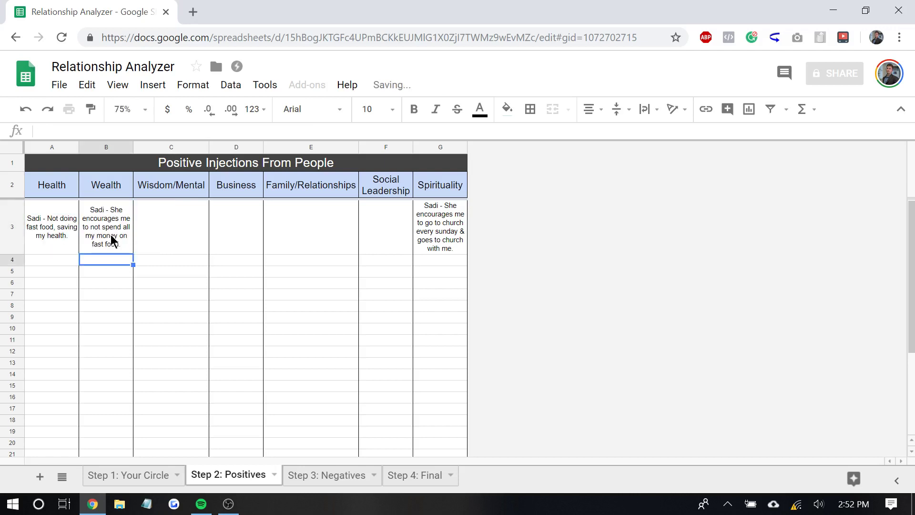
# In Health cell A4, enter the fifth listed person's name and "- Workout & diet tips."
pyautogui.press('Left')
pyautogui.write('Jake -')
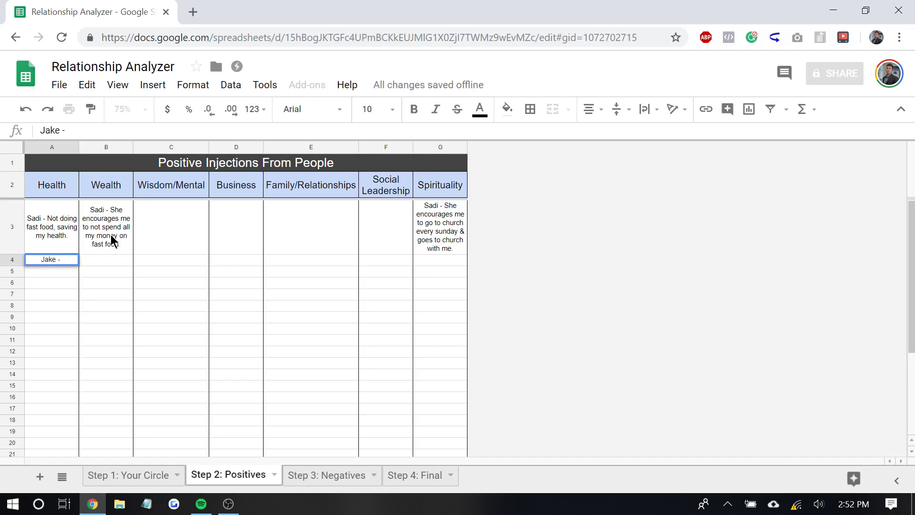
pyautogui.write(' Workout tu')
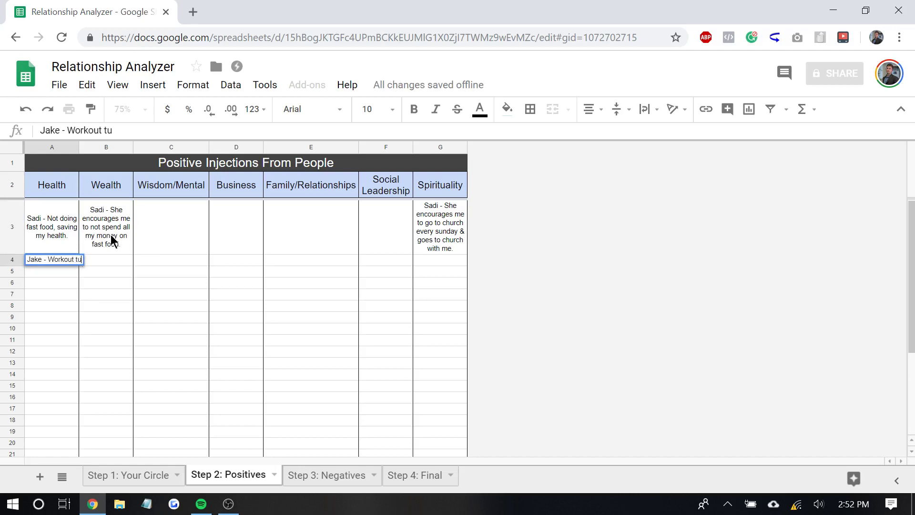
pyautogui.press('BackSpace')
pyautogui.press('BackSpace')
pyautogui.write('& diet tip')
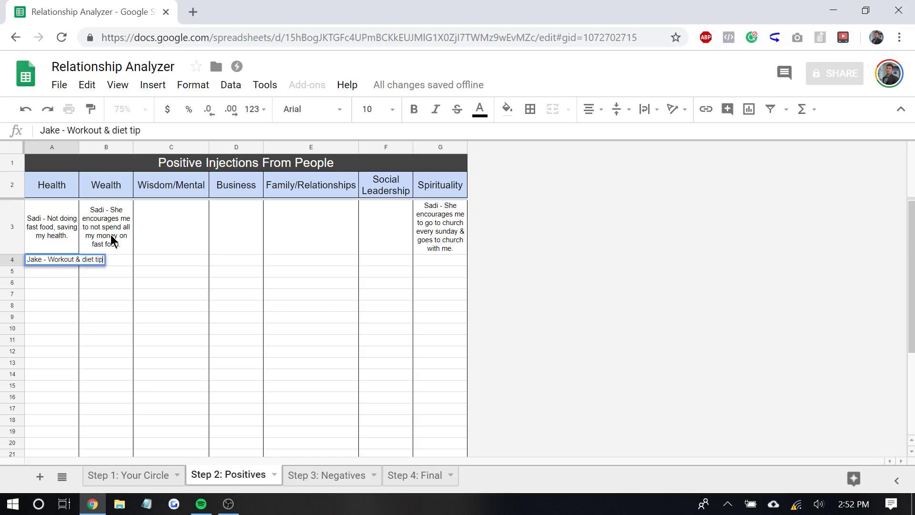
pyautogui.write('s.')
pyautogui.press('Return')
# In Wisdom/Mental cell C3, enter the fifth listed person's name and "- Levels me out with being humble."
pyautogui.press('Right')
pyautogui.press('Up')
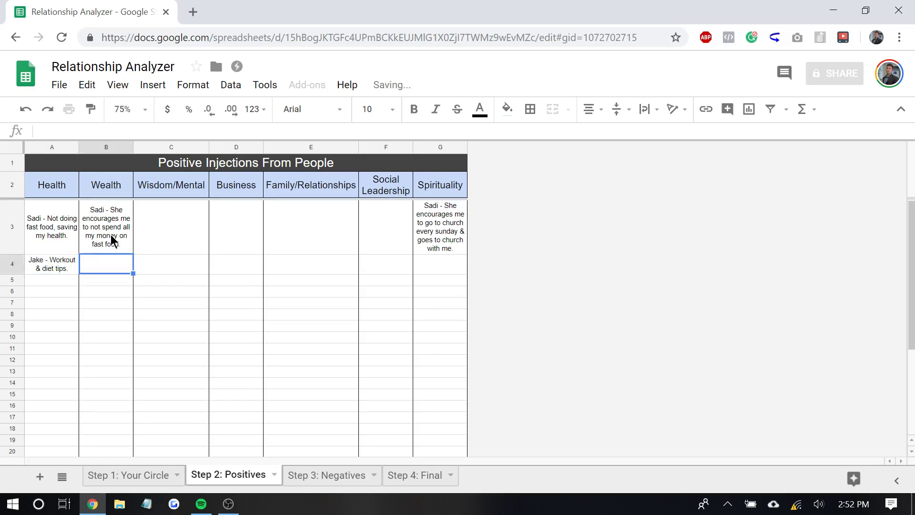
pyautogui.press('Up')
pyautogui.press('Down')
pyautogui.press('Right')
pyautogui.press('Up')
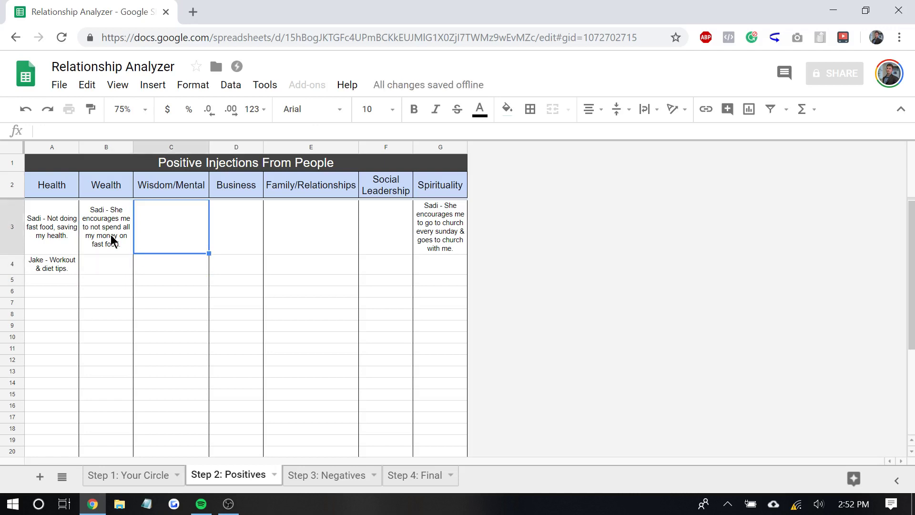
pyautogui.write('Jake - ')
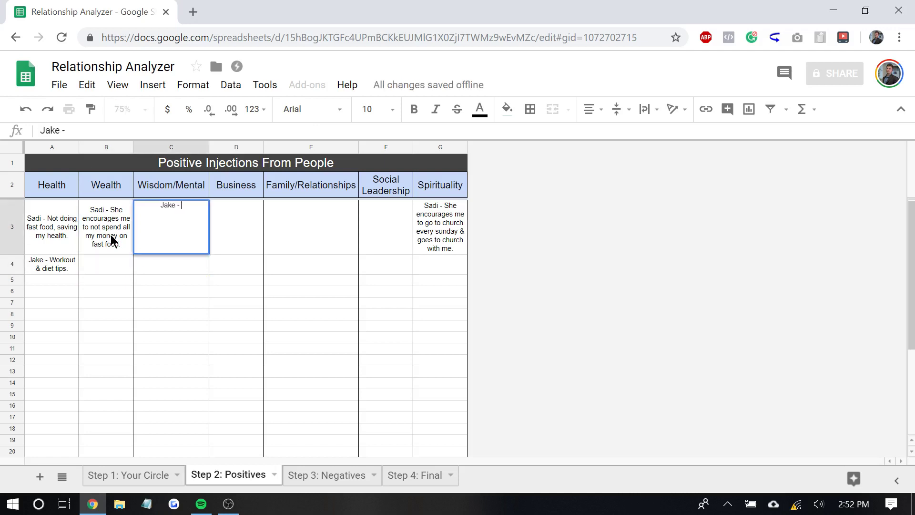
pyautogui.write('How')
pyautogui.press('BackSpace')
pyautogui.press('BackSpace')
pyautogui.press('BackSpace')
pyautogui.write('Levles')
pyautogui.press('BackSpace')
pyautogui.press('BackSpace')
pyautogui.write('els me out with ')
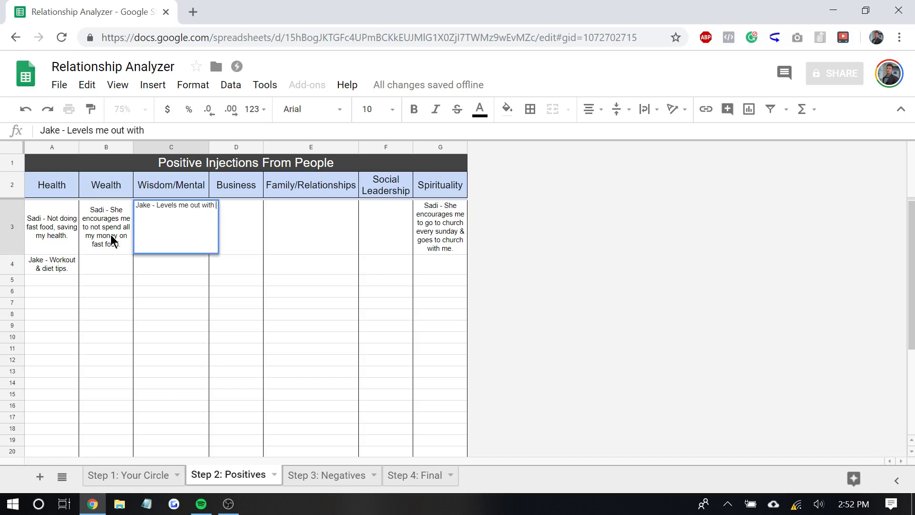
pyautogui.write('being humble')
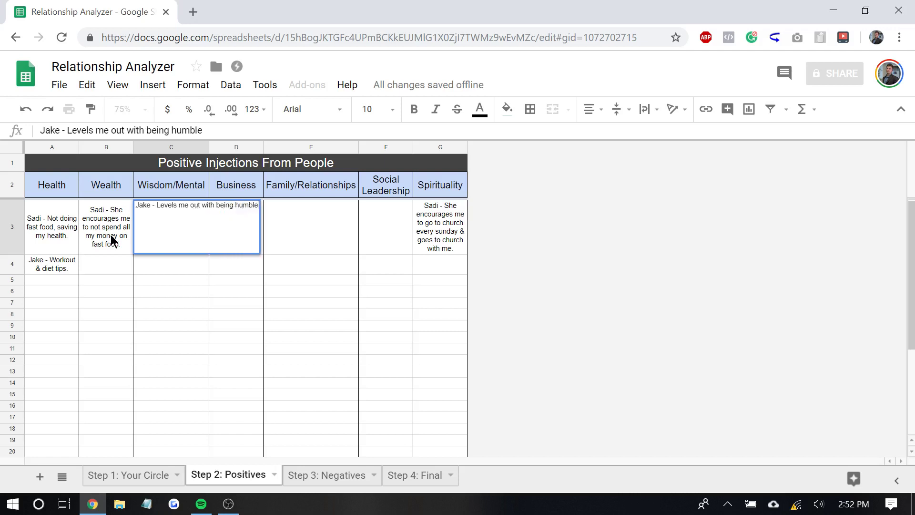
pyautogui.write('.')
pyautogui.press('Return')
# In Business cell D3, enter the fifth listed person's name and "- Very supportive"
pyautogui.press('Up')
pyautogui.press('Right')
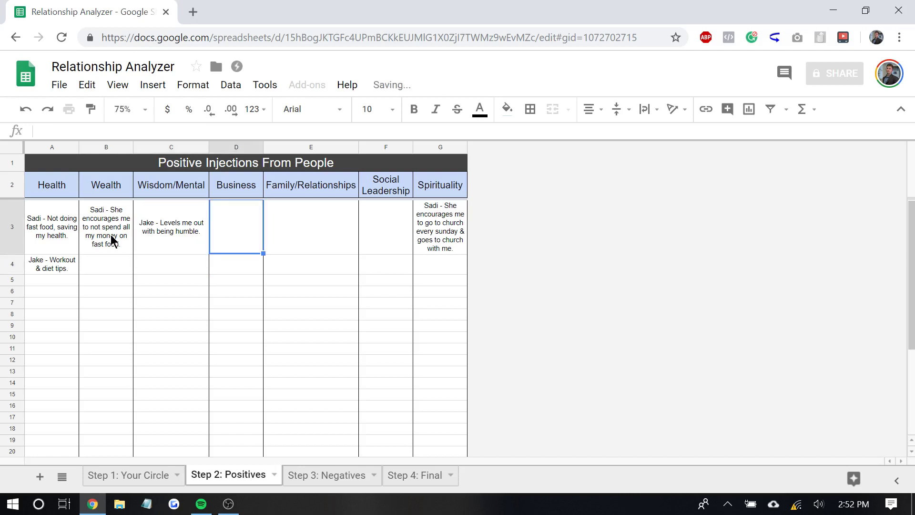
pyautogui.write('Jake -')
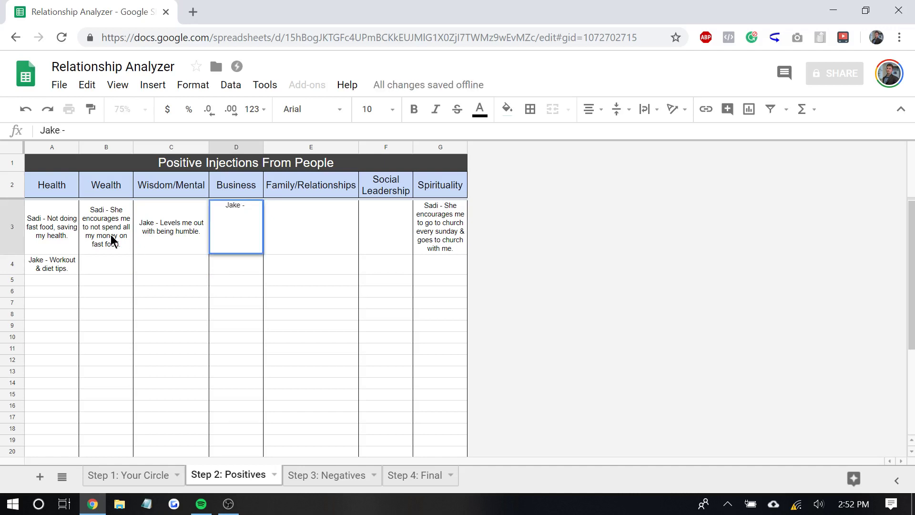
pyautogui.write(' Very supportive')
pyautogui.press('Return')
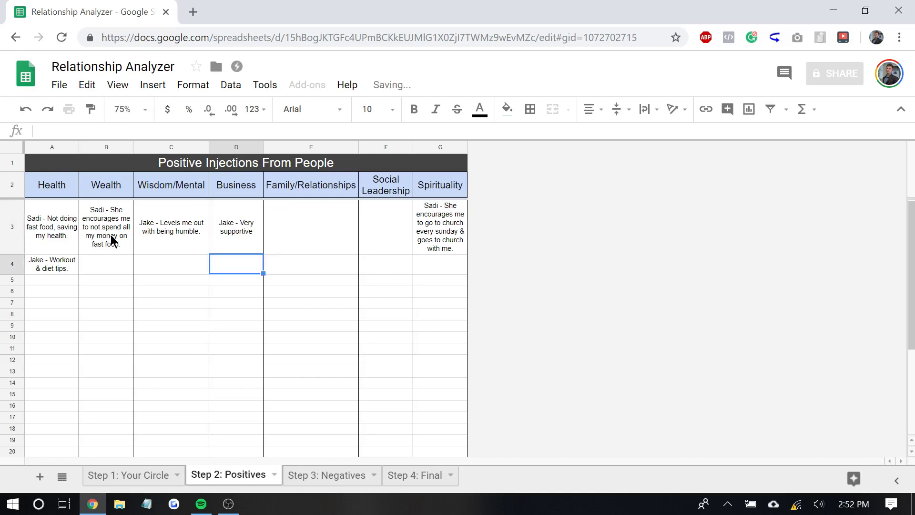
# In Business cell D4, enter the fourth listed person's name and "- Very supportive."
pyautogui.write('Sadi -')
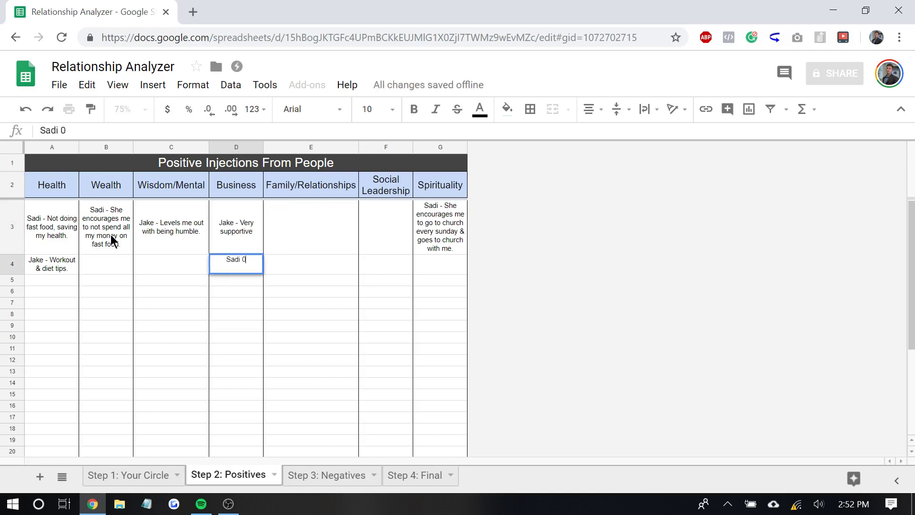
pyautogui.press('BackSpace')
pyautogui.write('- Very supportive')
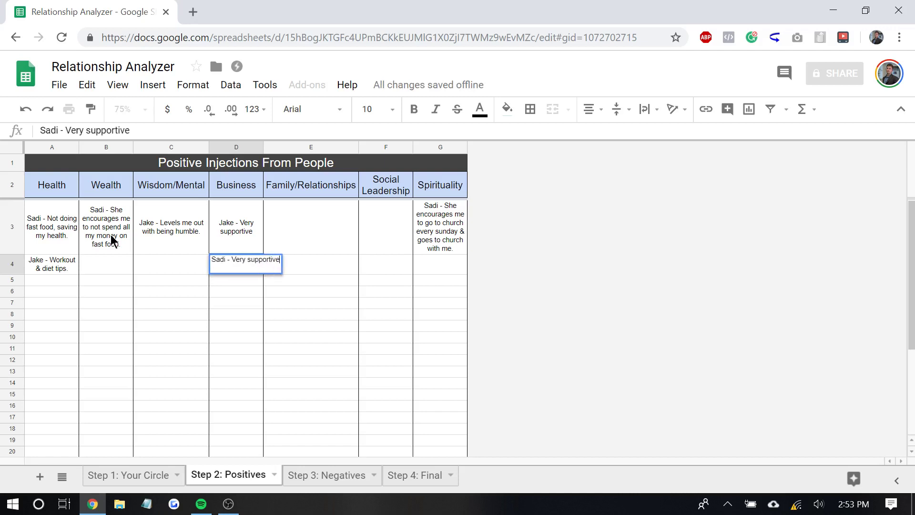
pyautogui.write('.')
pyautogui.press('Return')
pyautogui.click(264, 412)
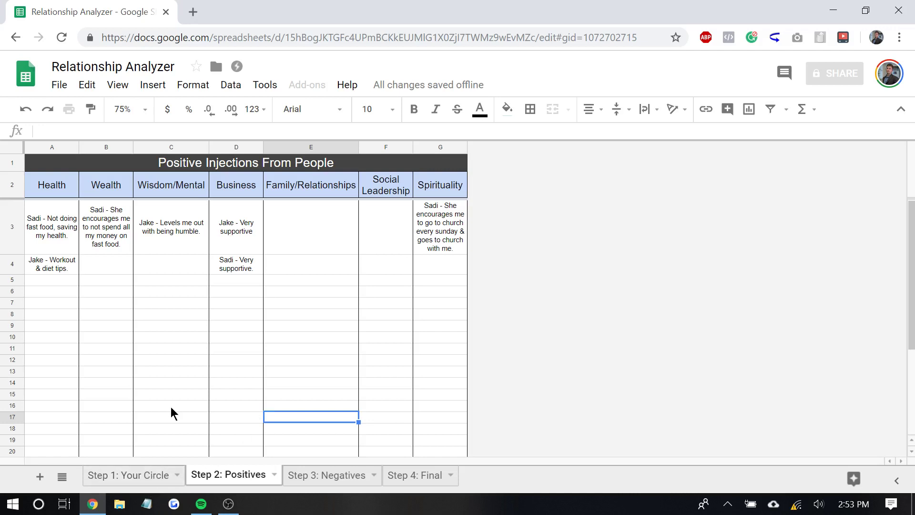
# Check the names on the Your Circle sheet and, in Wisdom/Mental cell C4 of the positives sheet, enter the first listed person's name and "- Helps me study"
pyautogui.click(143, 477)
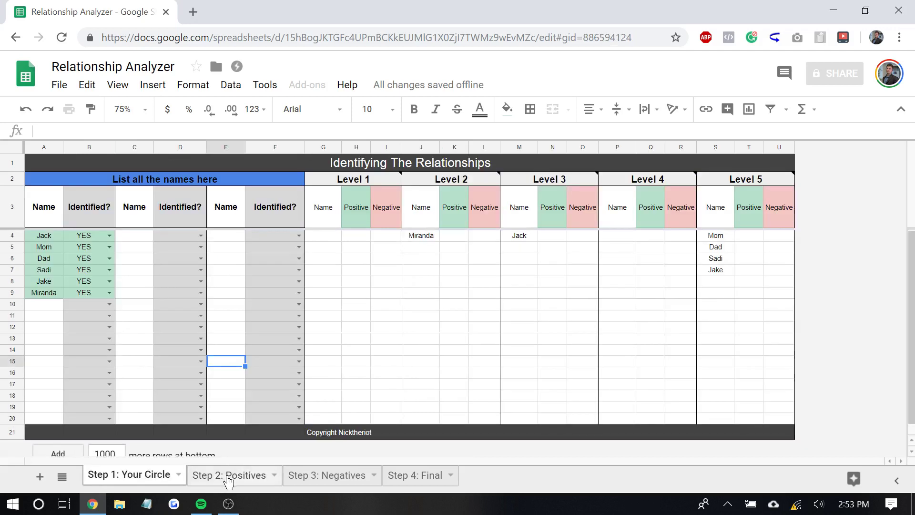
pyautogui.click(228, 477)
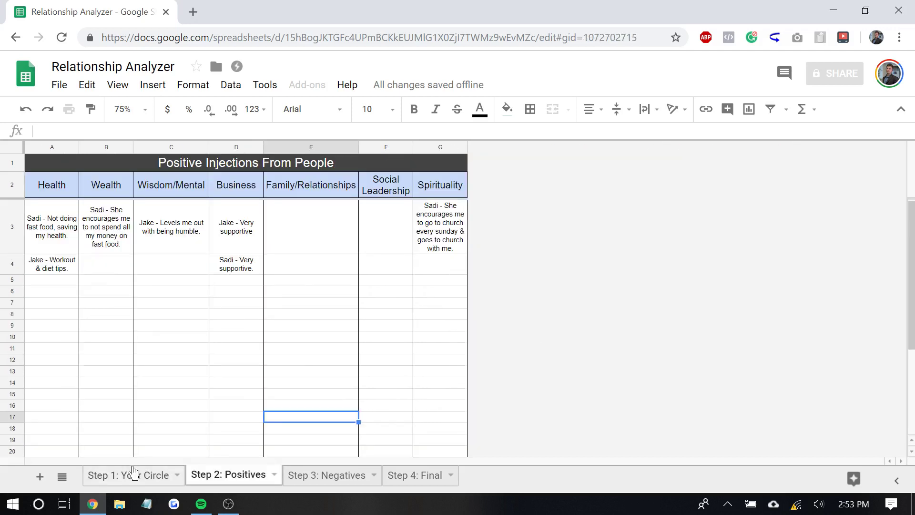
pyautogui.moveTo(129, 475); pyautogui.dragTo(98, 485)
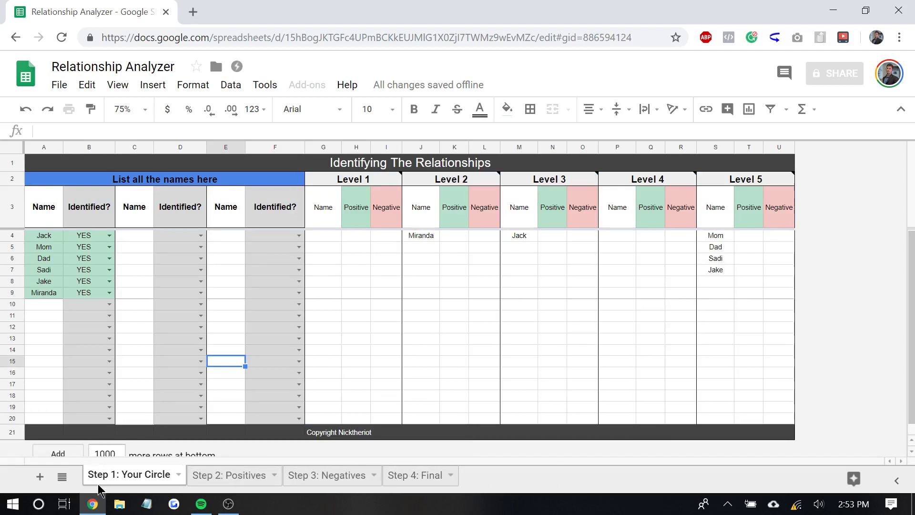
pyautogui.click(217, 479)
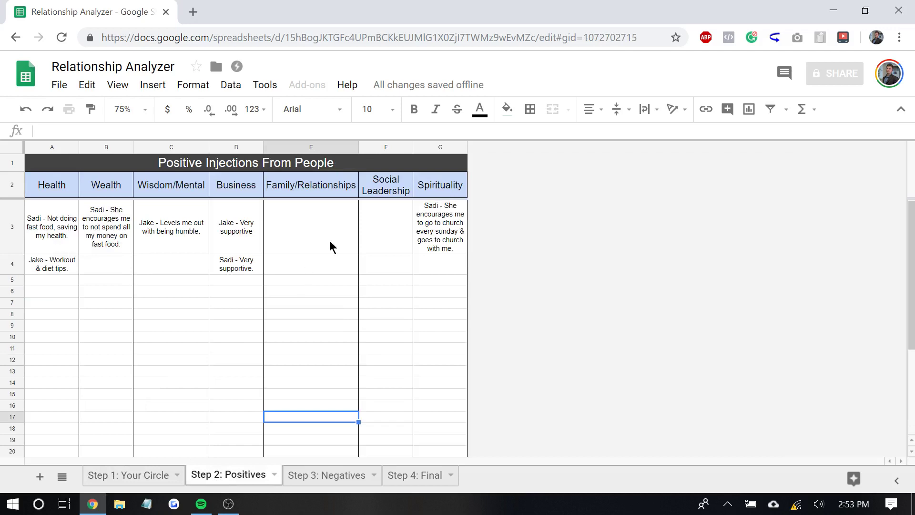
pyautogui.click(176, 259)
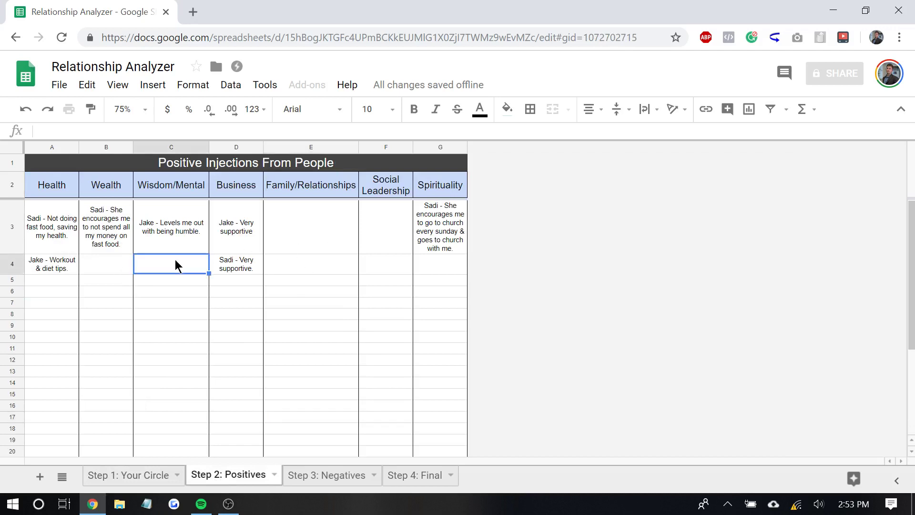
pyautogui.write('Ja')
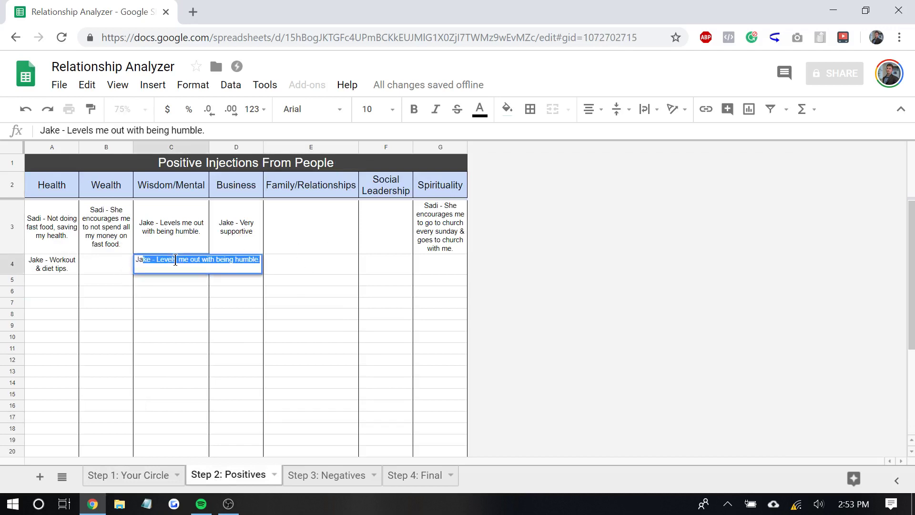
pyautogui.write('ck - ')
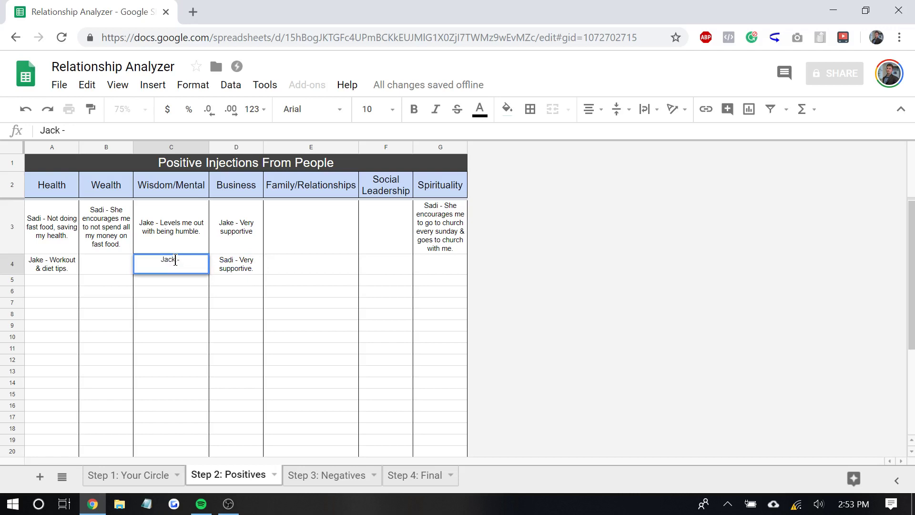
pyautogui.write('Helps me study')
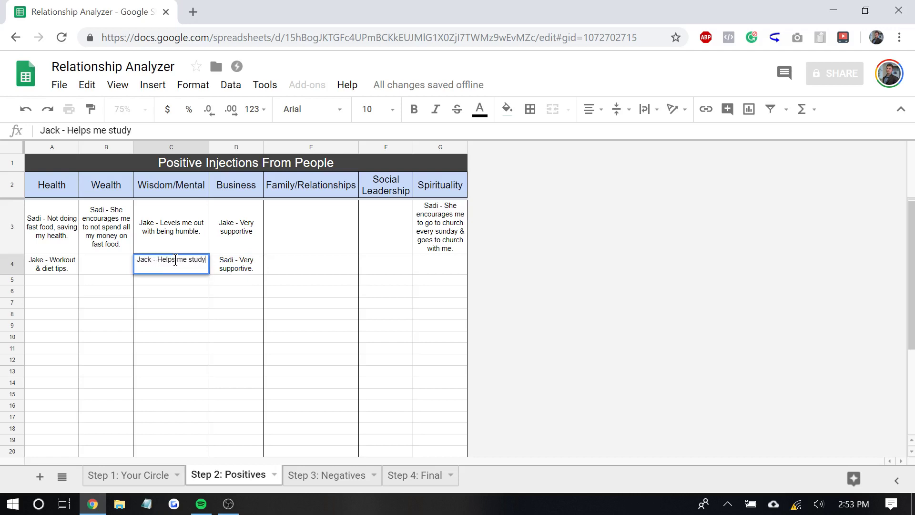
pyautogui.press('Return')
pyautogui.click(175, 259)
pyautogui.click(205, 333)
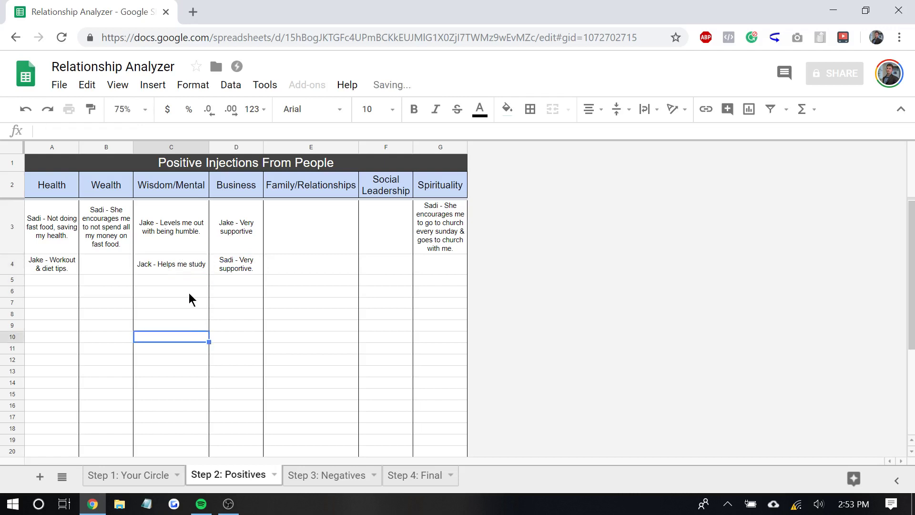
# In Wealth cell B4, enter the first listed person's name and "- Going to help me get a good job."
pyautogui.click(182, 280)
pyautogui.click(96, 269)
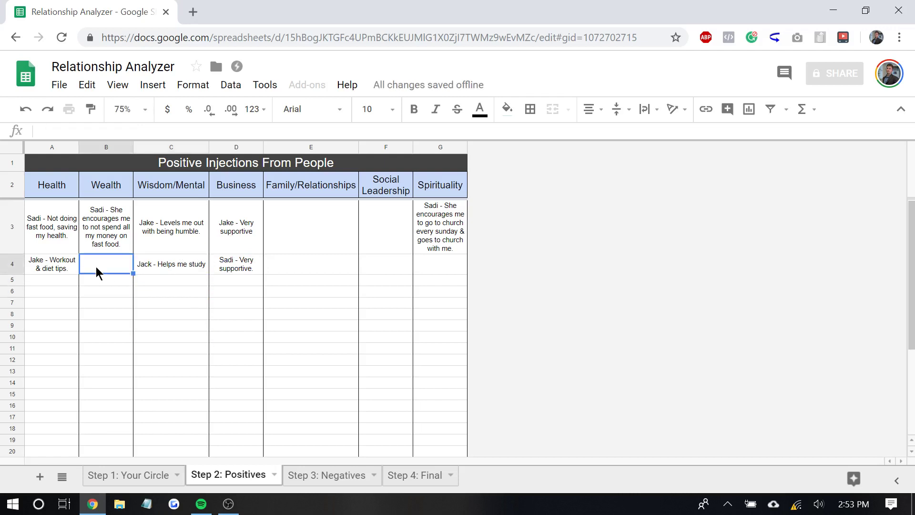
pyautogui.doubleClick(96, 266)
pyautogui.write('Jack -')
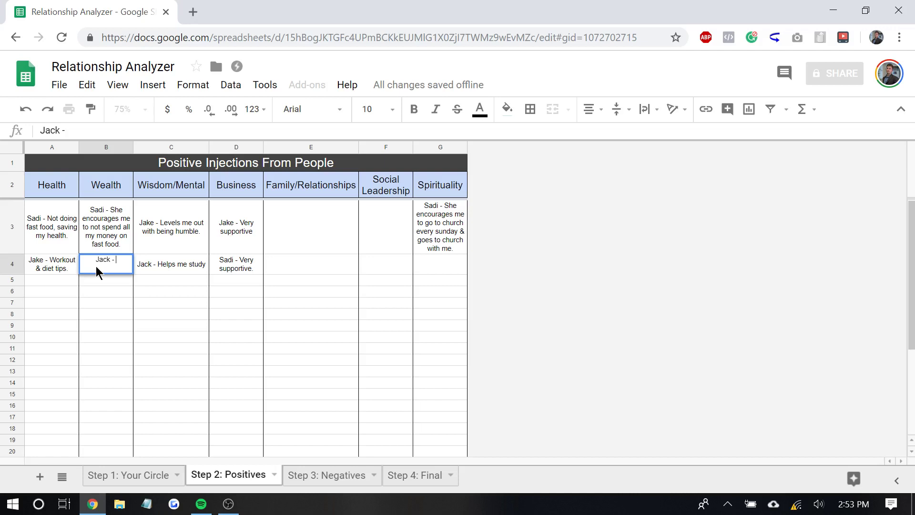
pyautogui.write('S')
pyautogui.press('BackSpace')
pyautogui.write('Going to he')
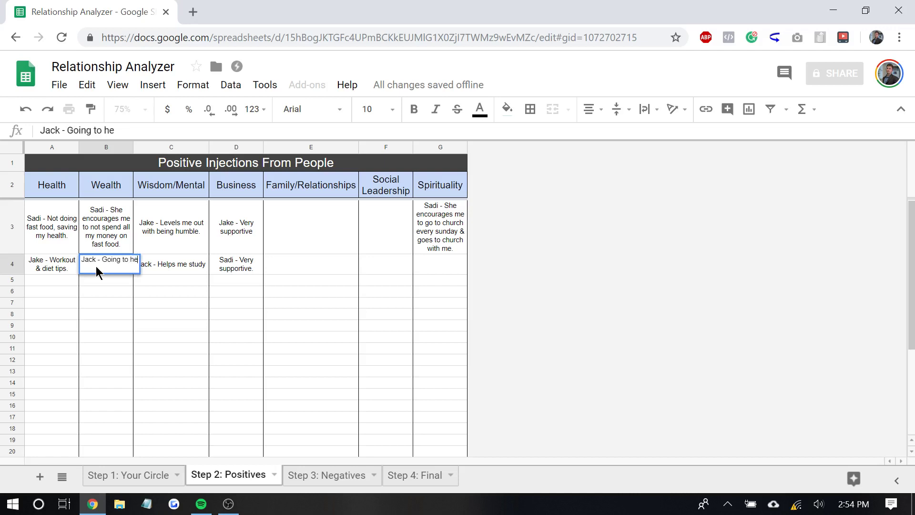
pyautogui.write('k')
pyautogui.press('BackSpace')
pyautogui.write('lp need')
pyautogui.press('BackSpace')
pyautogui.press('BackSpace')
pyautogui.press('BackSpace')
pyautogui.press('BackSpace')
pyautogui.write('me')
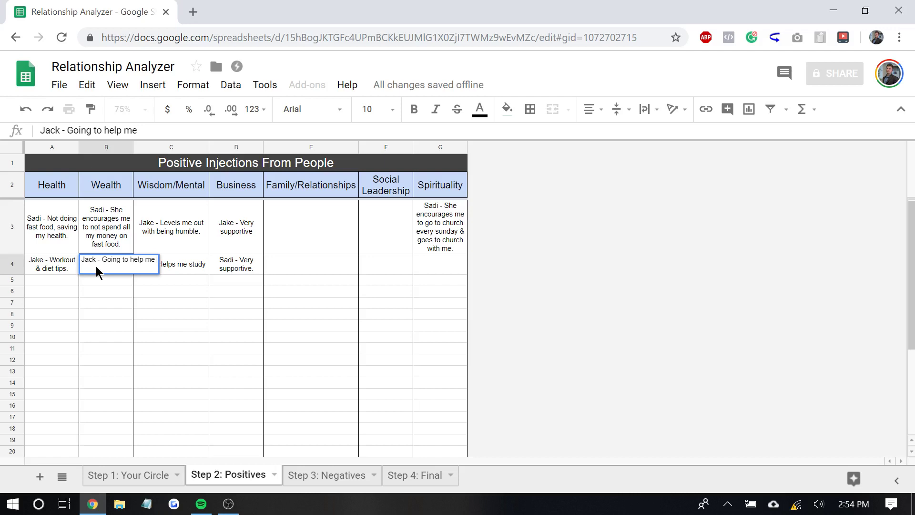
pyautogui.write('get a good job')
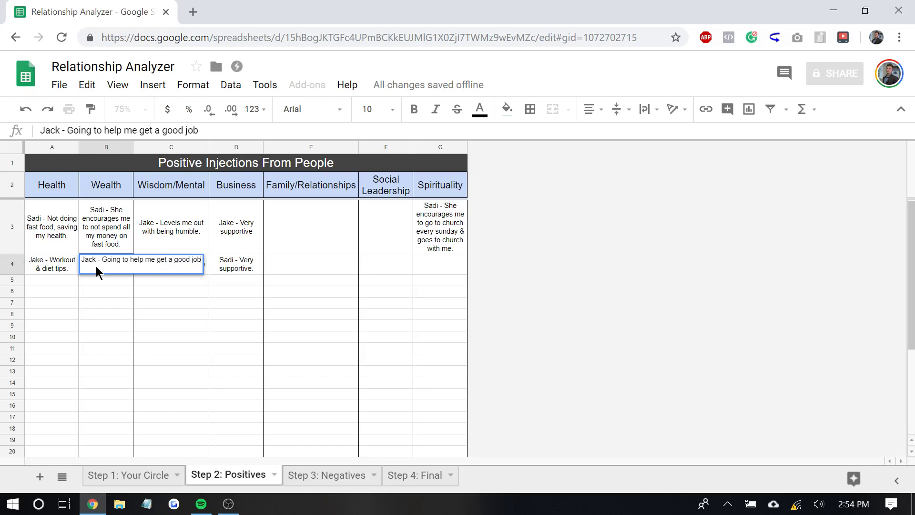
pyautogui.write('.')
pyautogui.press('Return')
pyautogui.click(164, 324)
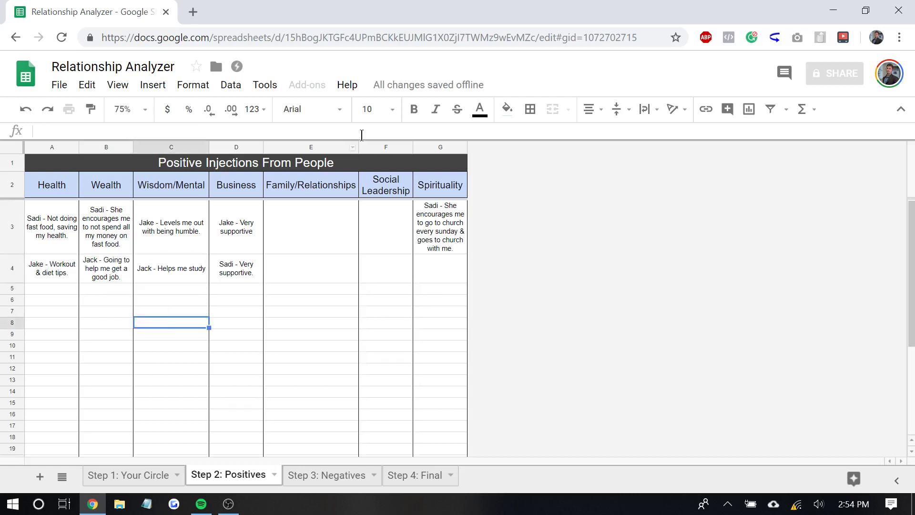
# Review the fourth listed person's entries in the Health and Wealth columns against the empty Family/Relationships column
pyautogui.click(306, 246)
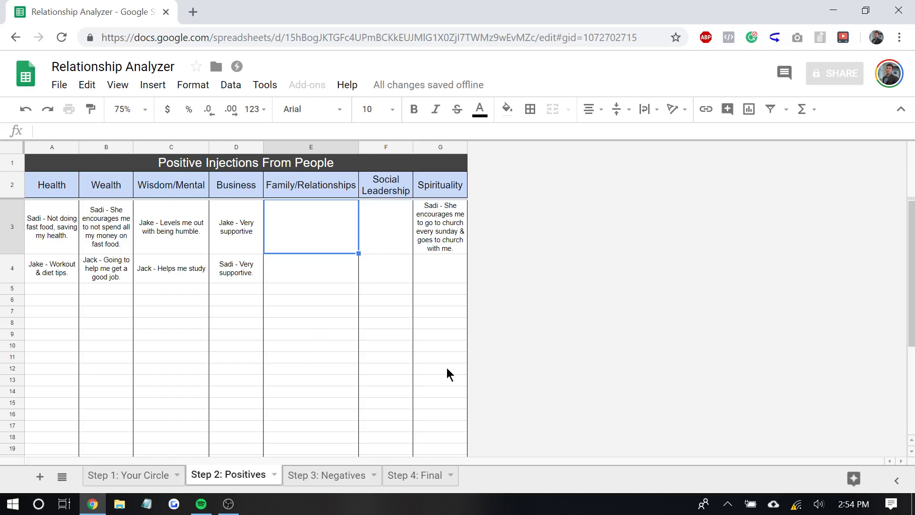
pyautogui.click(106, 229)
pyautogui.click(45, 227)
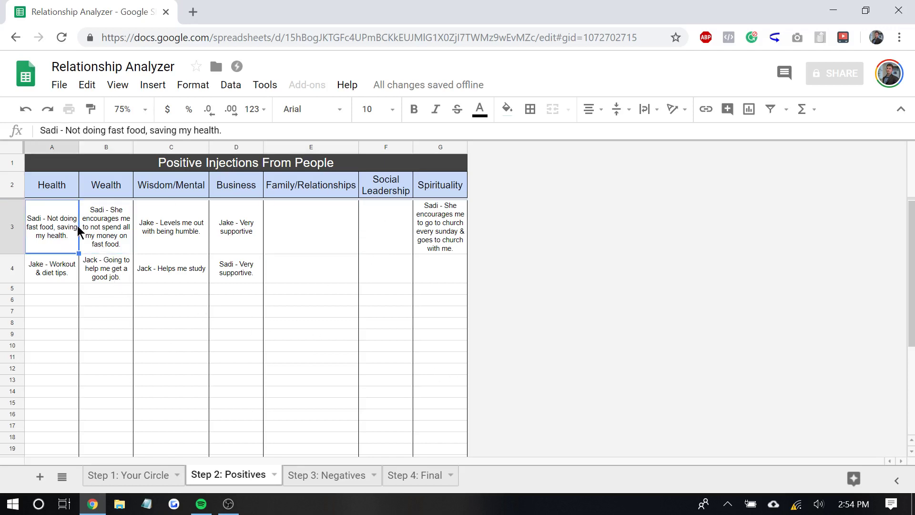
pyautogui.click(128, 386)
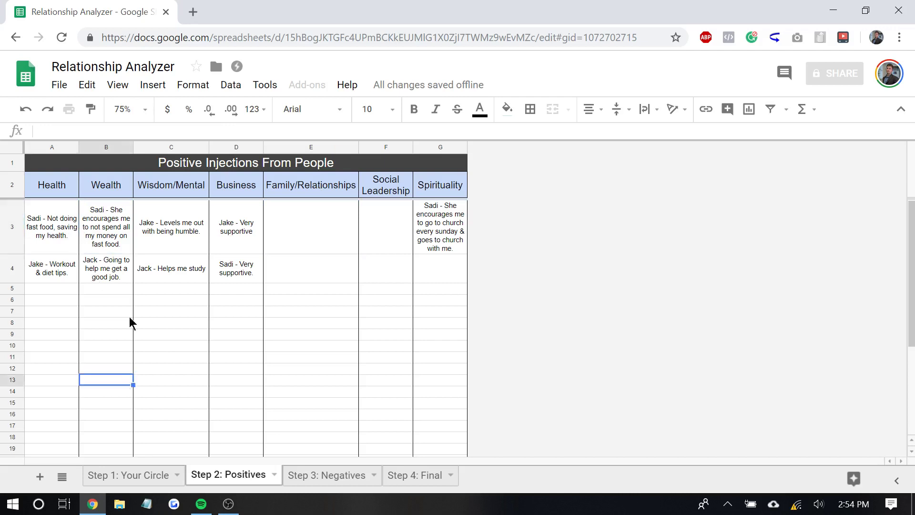
pyautogui.click(114, 235)
pyautogui.press('Left')
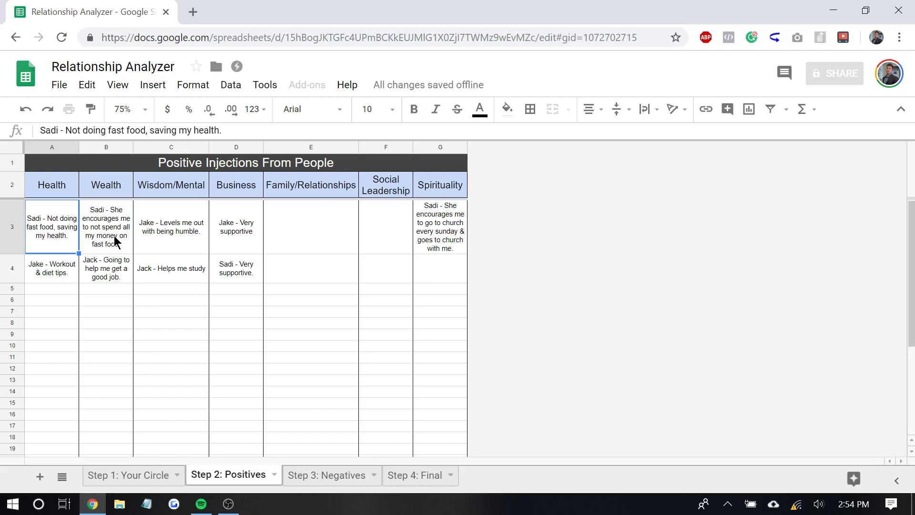
pyautogui.press('Right')
pyautogui.press('Left')
pyautogui.press('Right')
pyautogui.press('Left')
pyautogui.click(128, 334)
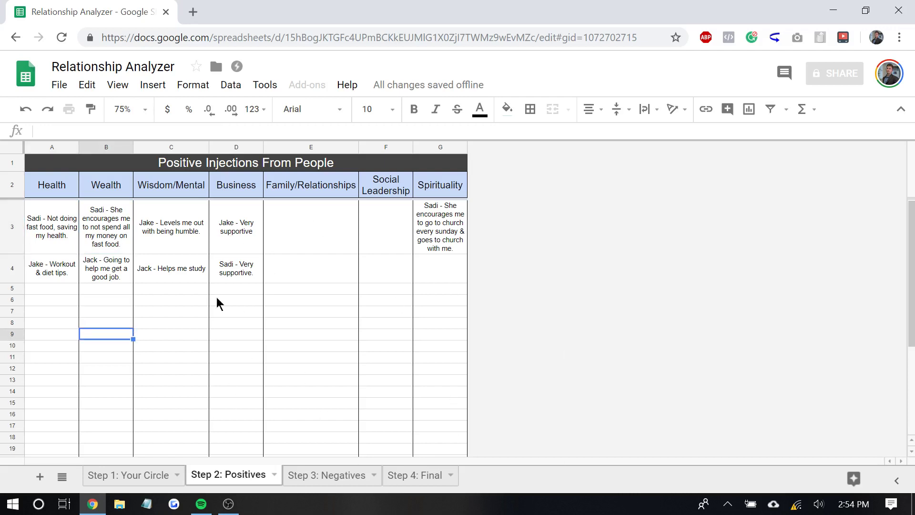
pyautogui.click(260, 402)
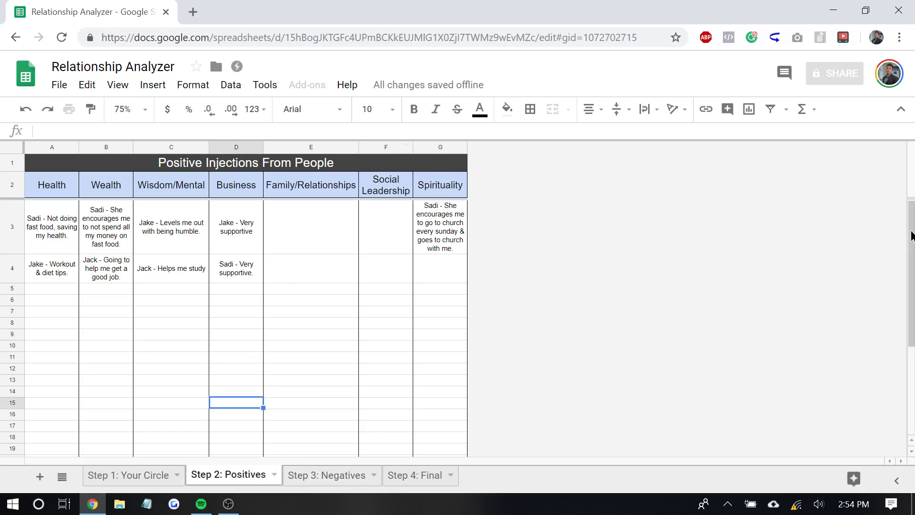
# Check the listed names and their levels on the Your Circle sheet against the entries on the Positives sheet
pyautogui.moveTo(911, 239); pyautogui.dragTo(911, 324)
pyautogui.scroll(3, 239, 286)
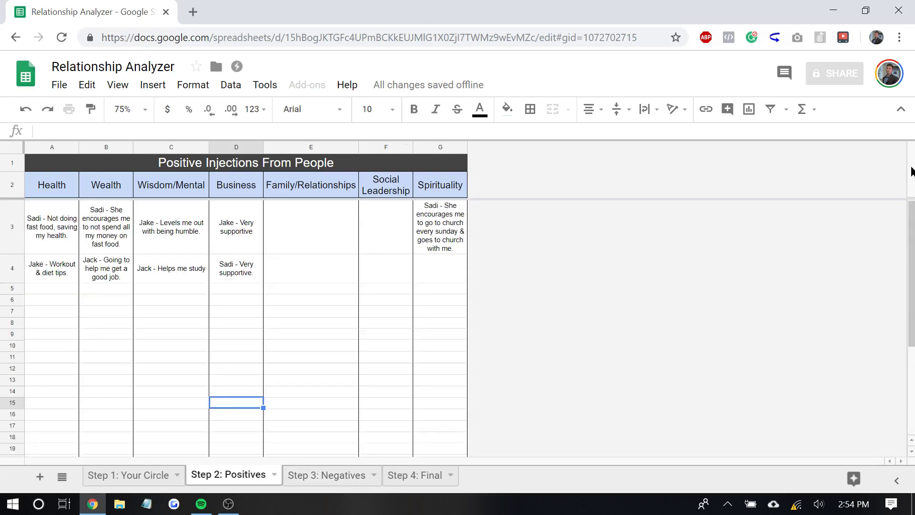
pyautogui.click(146, 479)
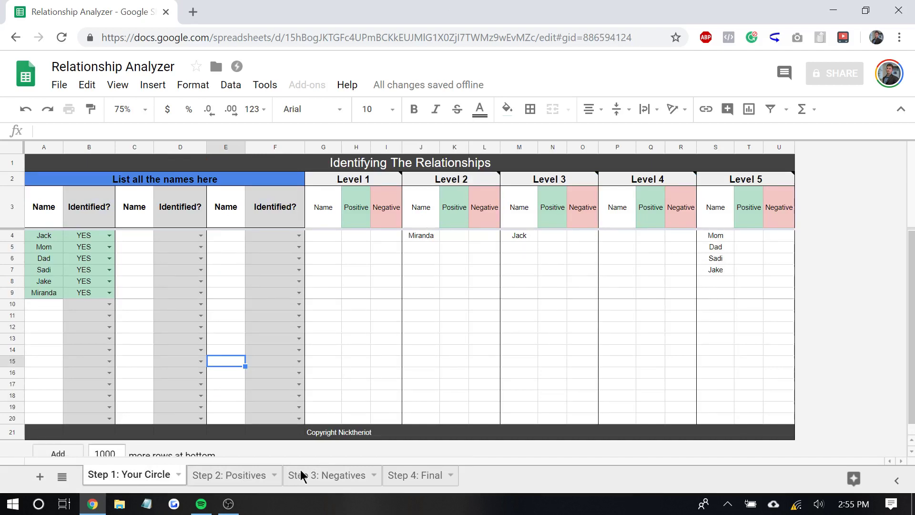
pyautogui.click(239, 479)
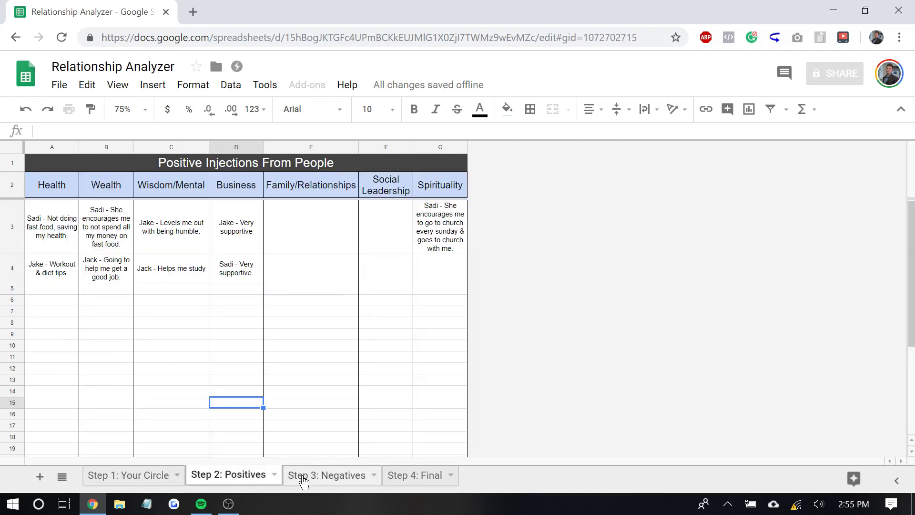
# Open the Step 3: Negatives sheet and look over its life category columns
pyautogui.click(304, 481)
pyautogui.click(206, 329)
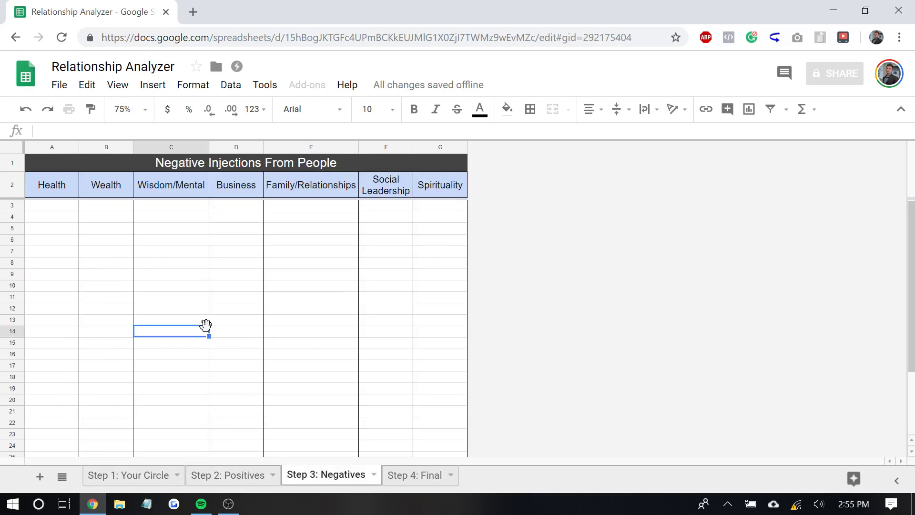
pyautogui.click(320, 242)
pyautogui.click(282, 262)
pyautogui.click(231, 253)
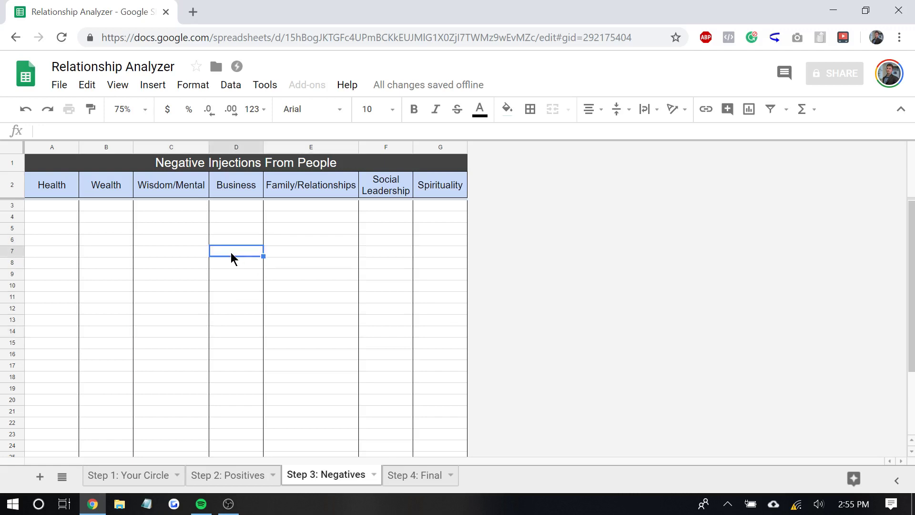
pyautogui.click(267, 274)
pyautogui.click(291, 252)
pyautogui.click(174, 262)
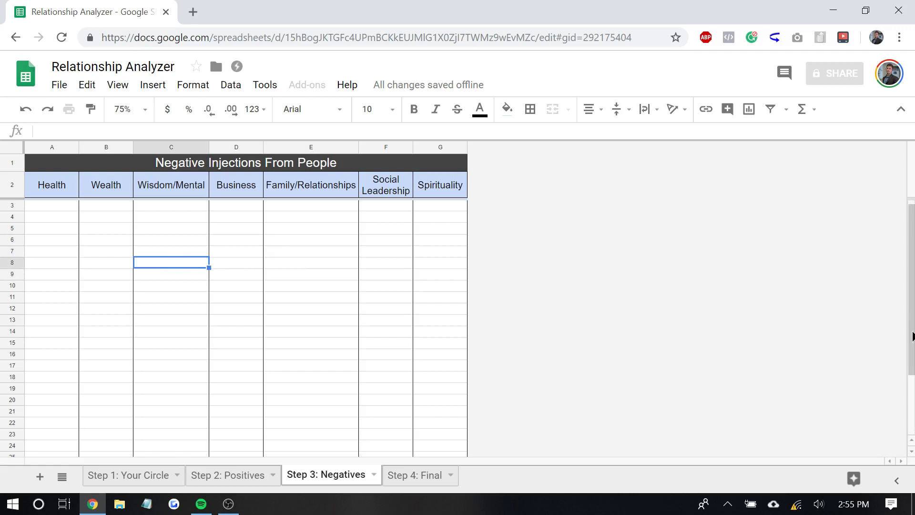
pyautogui.click(283, 276)
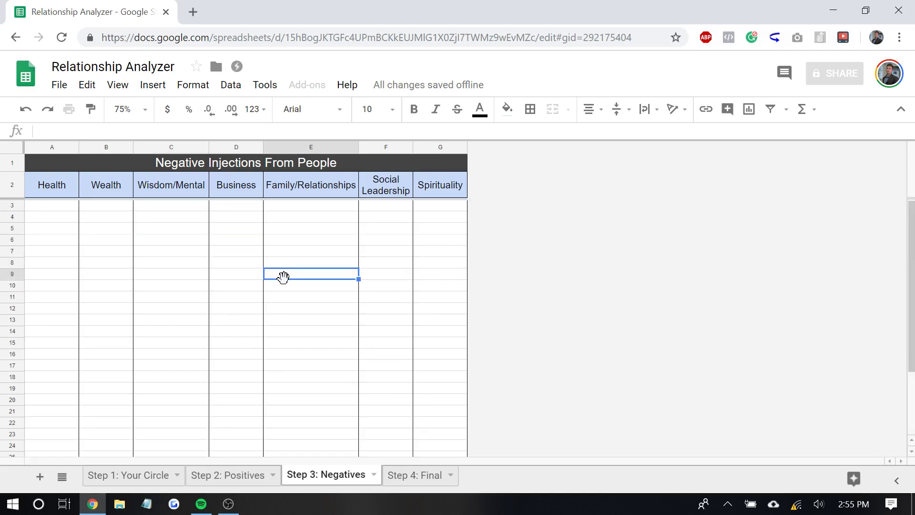
pyautogui.press('Up')
pyautogui.press('Up')
pyautogui.press('Up')
pyautogui.press('Up')
pyautogui.press('Up')
pyautogui.press('Up')
pyautogui.press('Left')
pyautogui.press('Left')
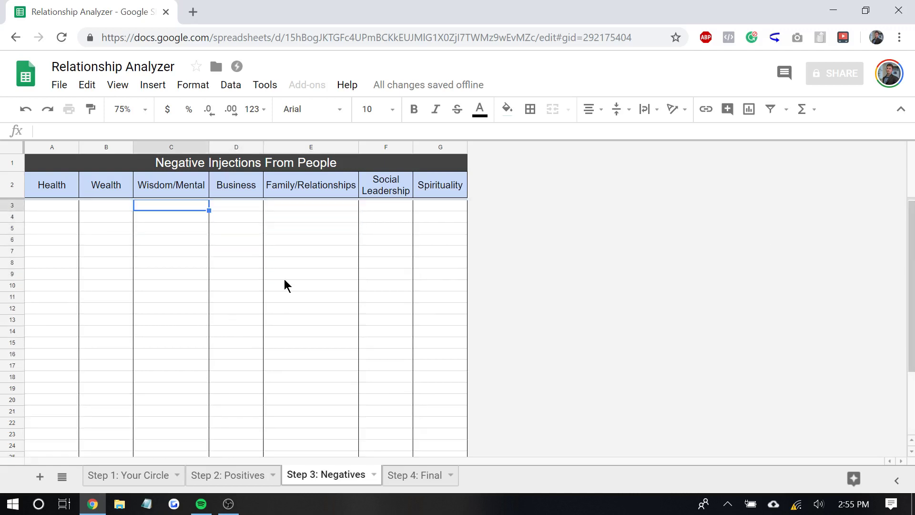
pyautogui.press('Right')
pyautogui.press('Left')
pyautogui.press('Down')
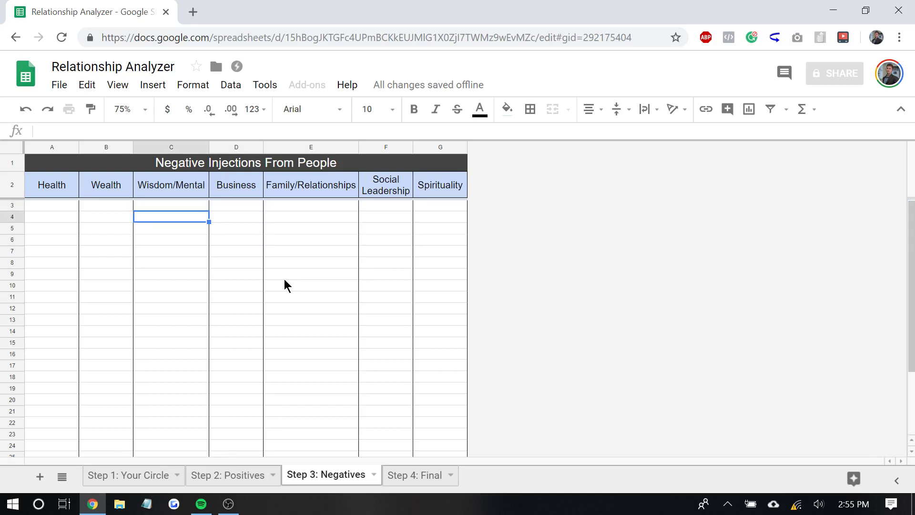
pyautogui.press('Up')
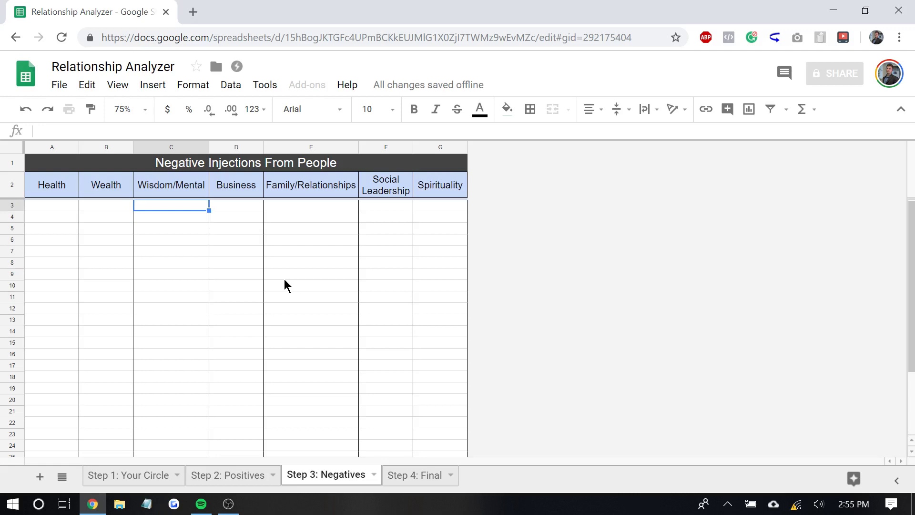
pyautogui.press('Down')
pyautogui.press('Down')
pyautogui.press('Up')
pyautogui.press('Up')
pyautogui.press('Down')
pyautogui.press('Up')
pyautogui.press('Down')
pyautogui.press('Down')
pyautogui.press('Up')
pyautogui.press('Up')
# In Health cell A3 of the Negatives sheet, enter the first listed person's name and "- Consume a lot of achol"
pyautogui.press('Left')
pyautogui.press('Left')
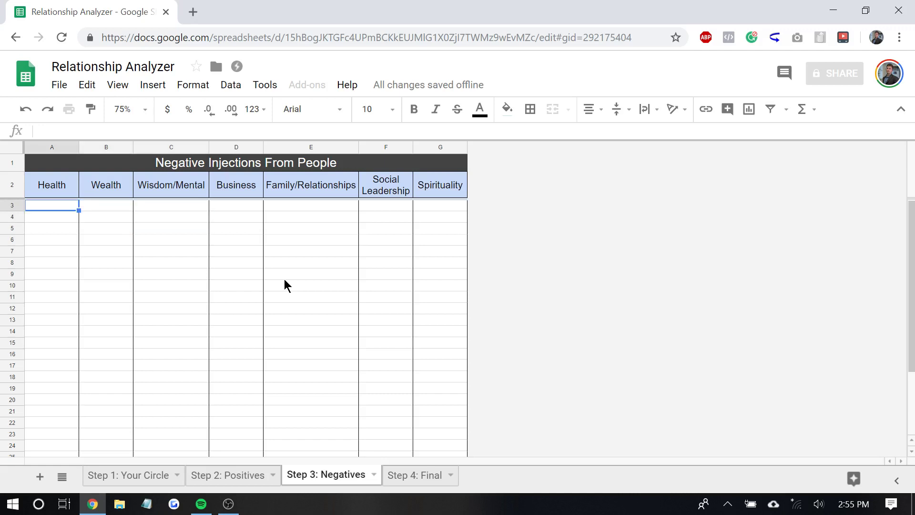
pyautogui.write('Jack - ')
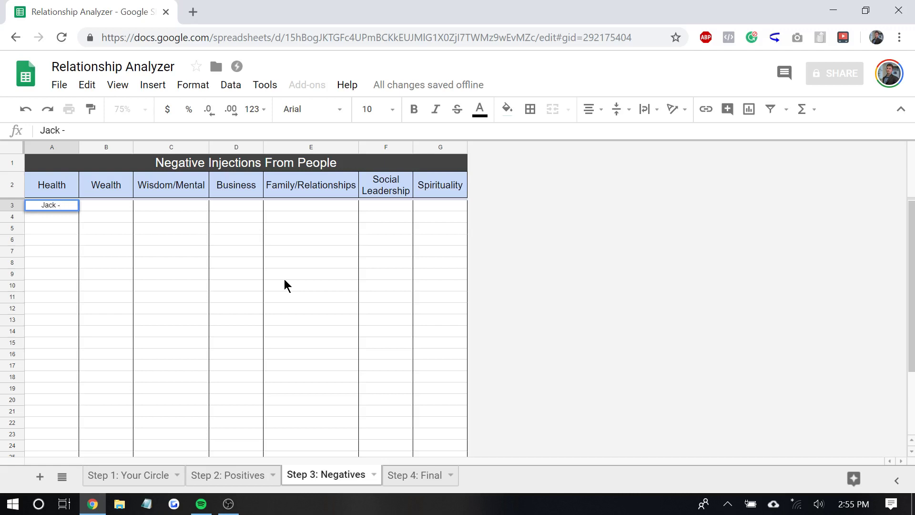
pyautogui.write('Consume a')
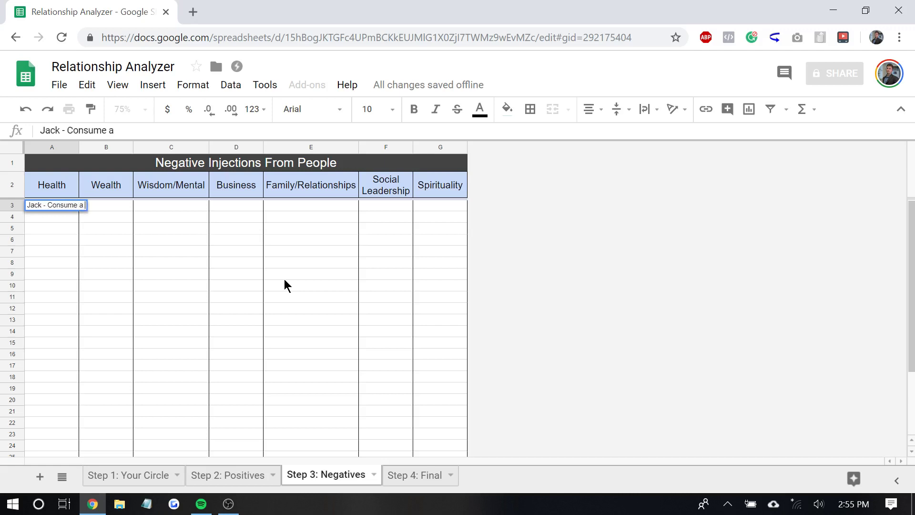
pyautogui.write(' lot of achol')
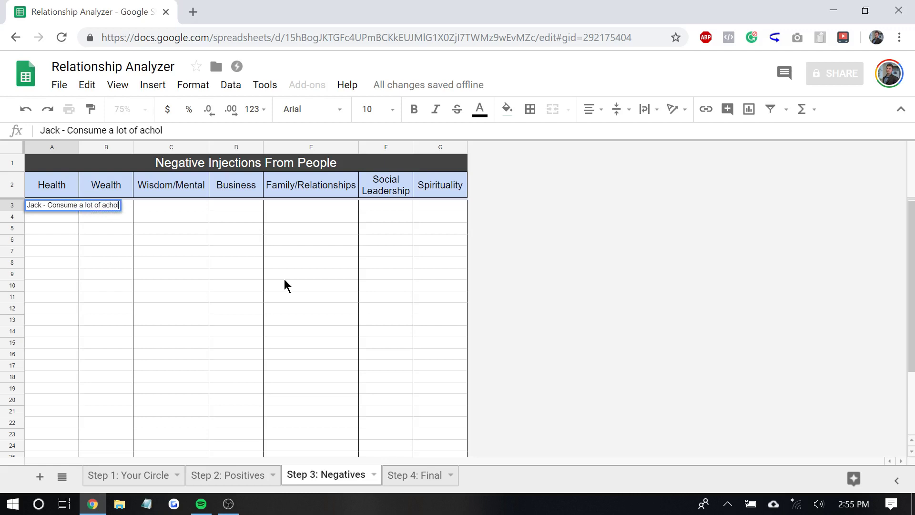
pyautogui.press('Return')
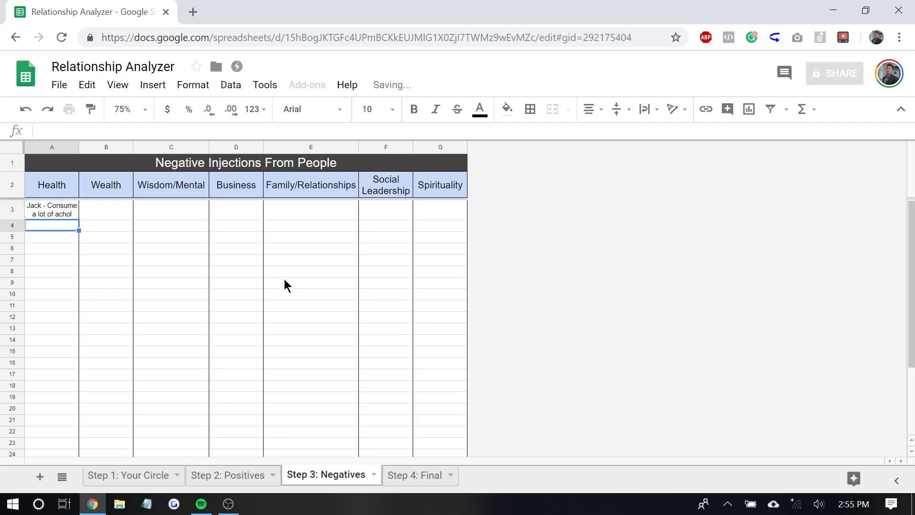
# In Health cell A4, enter the first listed person's name and "- I eat fast food"
pyautogui.write('Jack - ')
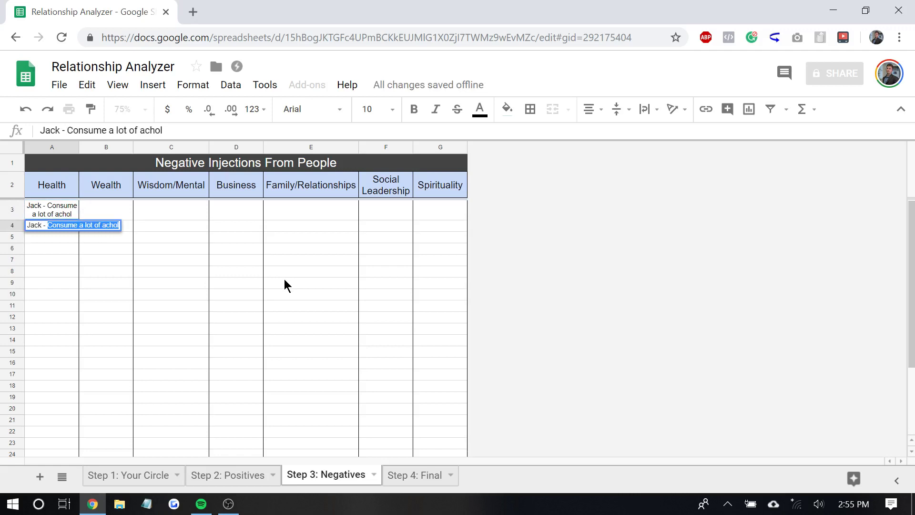
pyautogui.write('Fas')
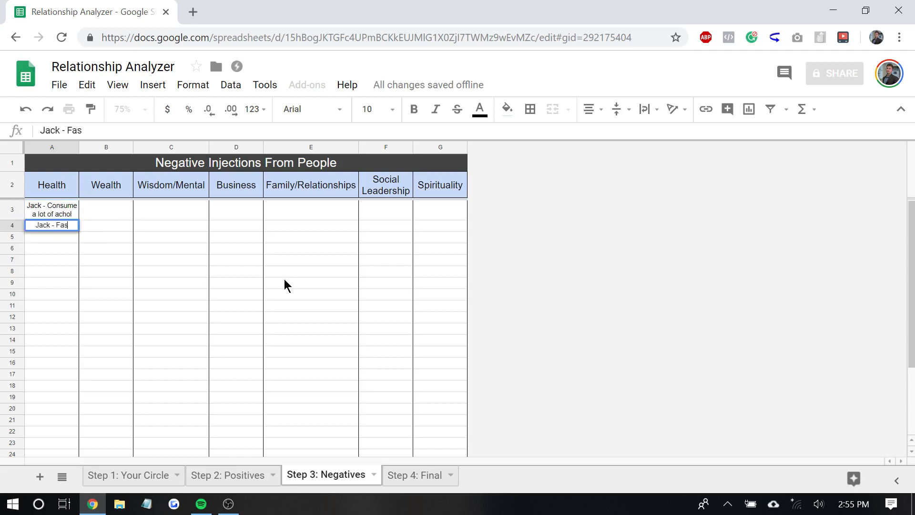
pyautogui.write('t food off')
pyautogui.press('BackSpace')
pyautogui.press('BackSpace')
pyautogui.press('BackSpace')
pyautogui.press('BackSpace')
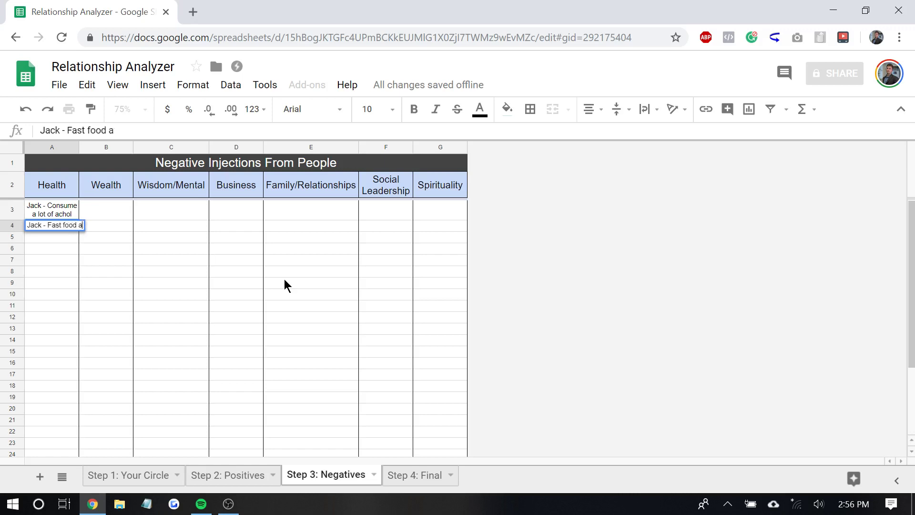
pyautogui.press('BackSpace')
pyautogui.press('BackSpace')
pyautogui.press('BackSpace')
pyautogui.press('BackSpace')
pyautogui.press('BackSpace')
pyautogui.press('BackSpace')
pyautogui.press('BackSpace')
pyautogui.press('BackSpace')
pyautogui.press('BackSpace')
pyautogui.write('I e')
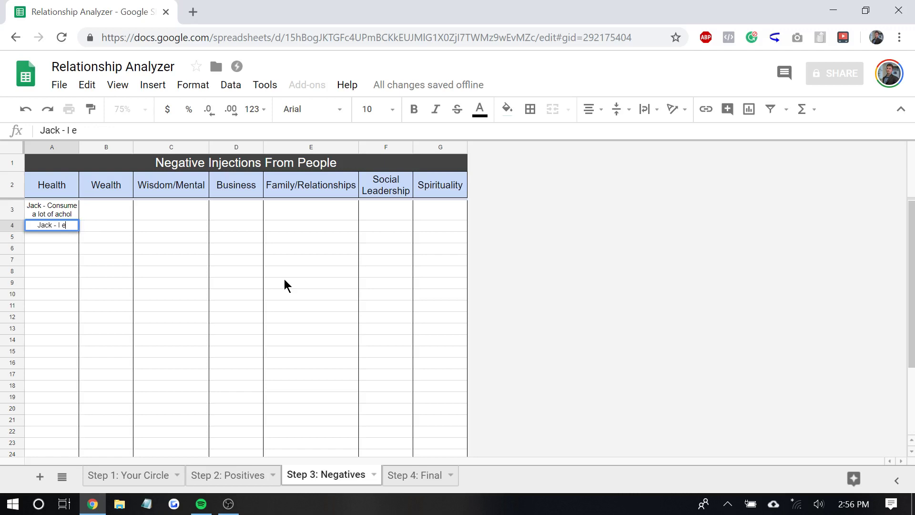
pyautogui.write('at fast food')
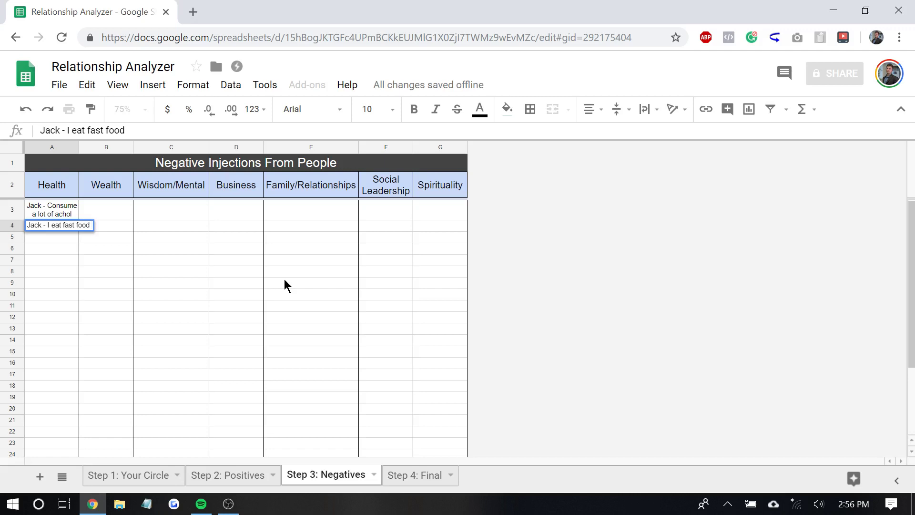
pyautogui.press('BackSpace')
pyautogui.press('Return')
# In Wealth cell B3, enter the first listed person's name and "- I spend all my money downtown"
pyautogui.press('Up')
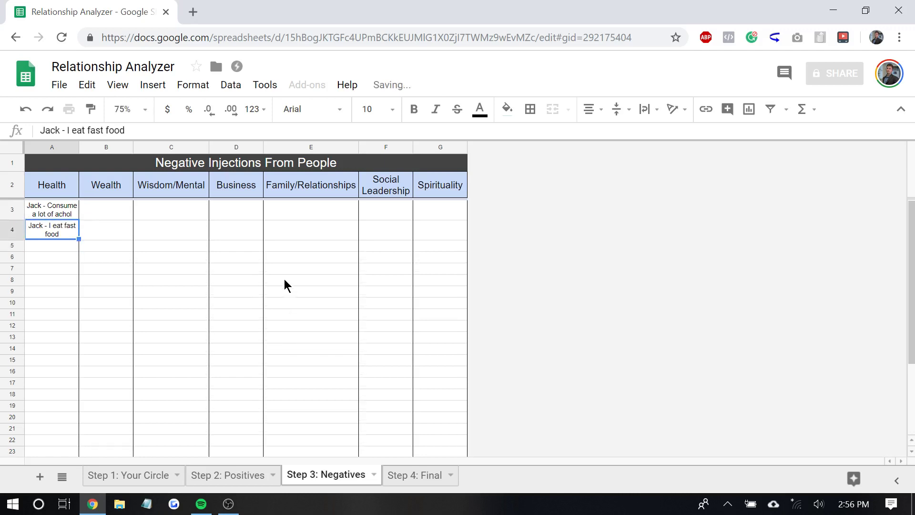
pyautogui.press('Right')
pyautogui.press('Up')
pyautogui.write('Jack G')
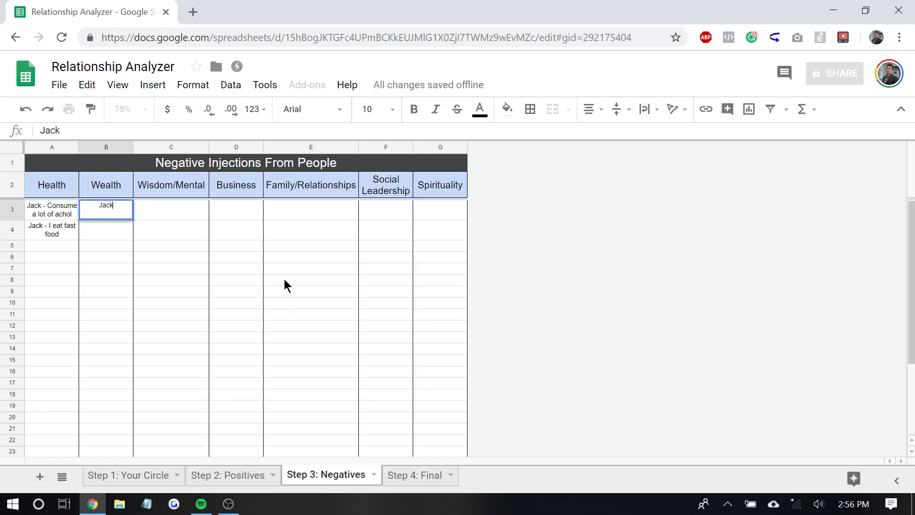
pyautogui.press('BackSpace')
pyautogui.write('- I s')
pyautogui.press('BackSpace')
pyautogui.write('spend all my')
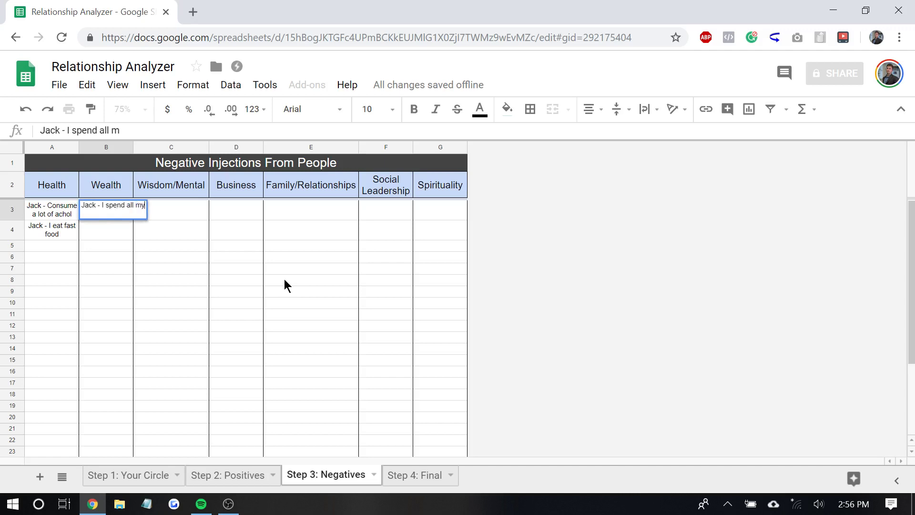
pyautogui.write(' money downtown')
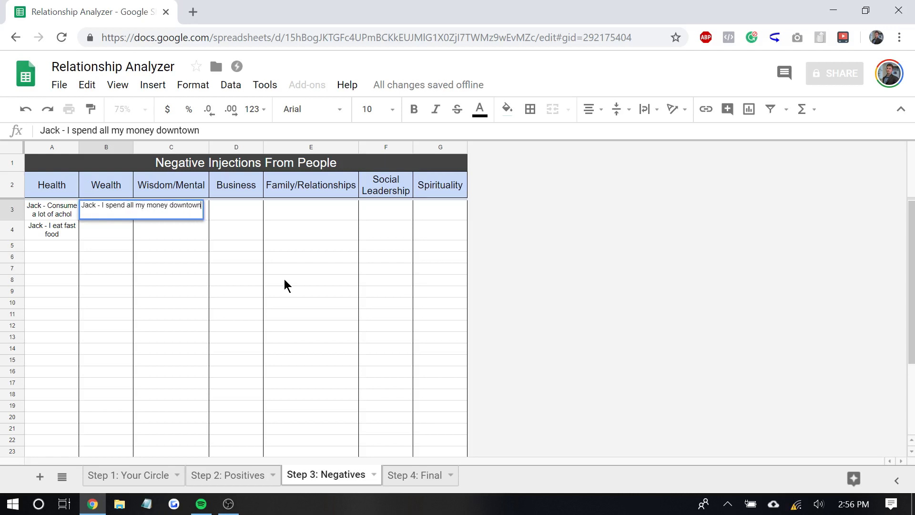
pyautogui.press('Return')
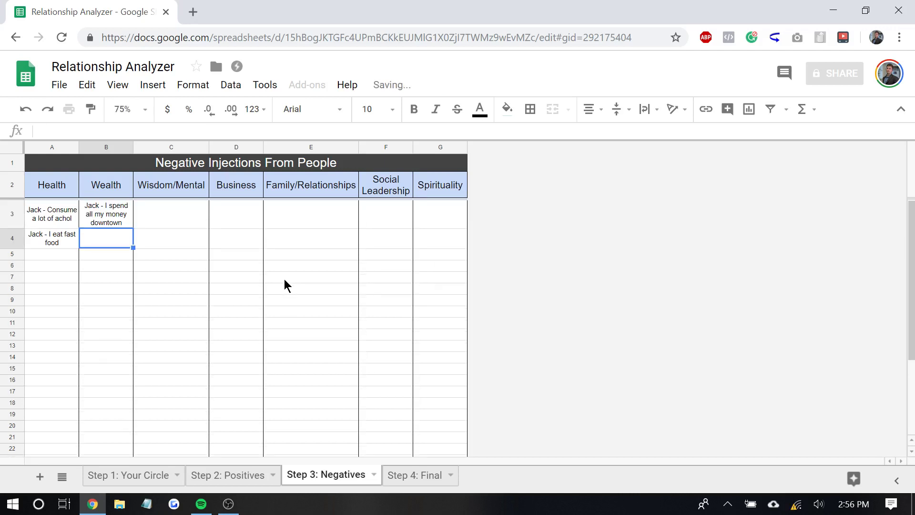
# In Health cell A5, enter the first listed person's name and "- Sleep deprive"
pyautogui.press('Down')
pyautogui.press('Left')
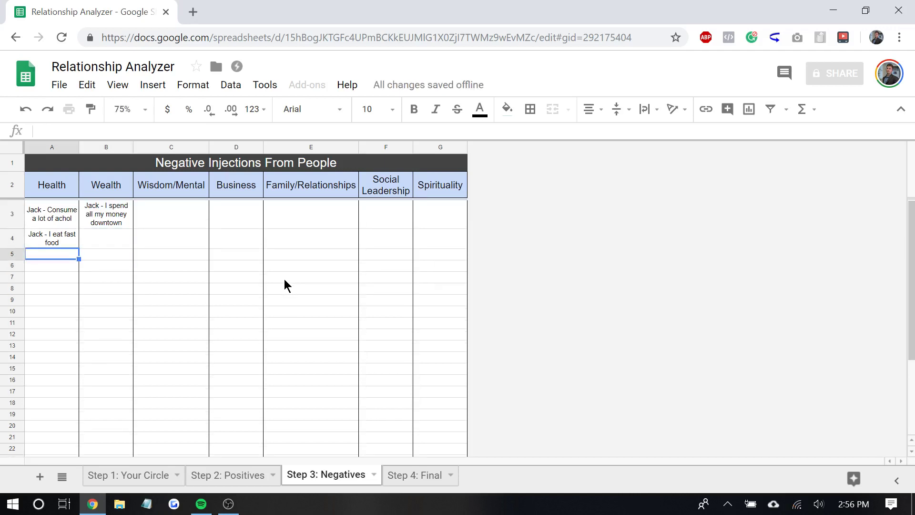
pyautogui.write('Jack - I exer')
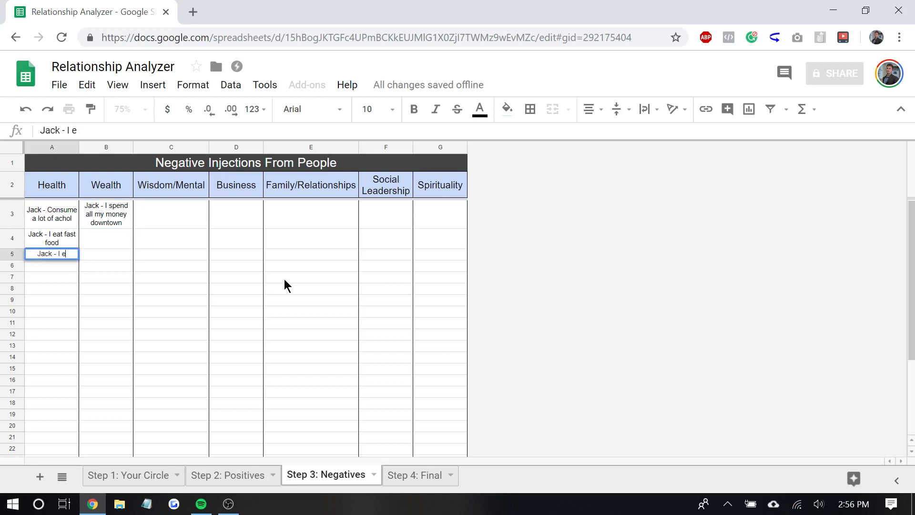
pyautogui.press('BackSpace')
pyautogui.press('BackSpace')
pyautogui.press('BackSpace')
pyautogui.press('BackSpace')
pyautogui.press('BackSpace')
pyautogui.press('BackSpace')
pyautogui.write('Sleep deprive')
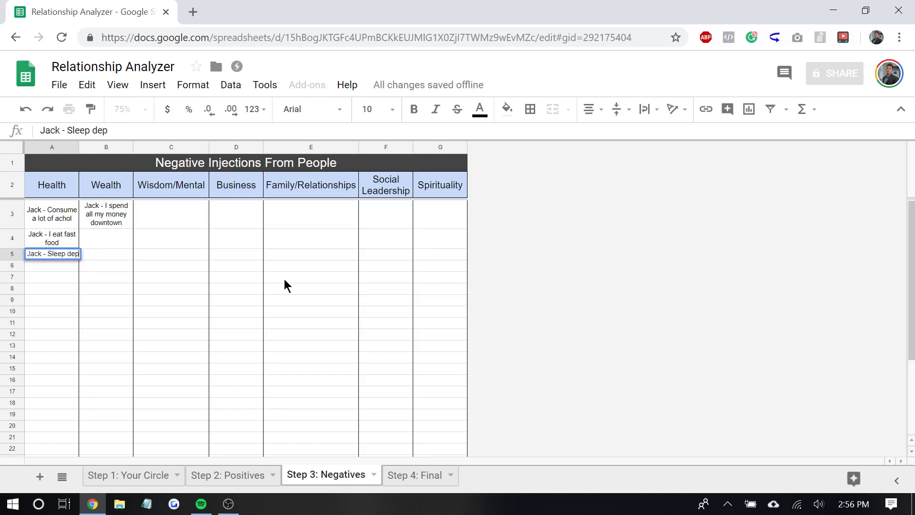
pyautogui.press('Return')
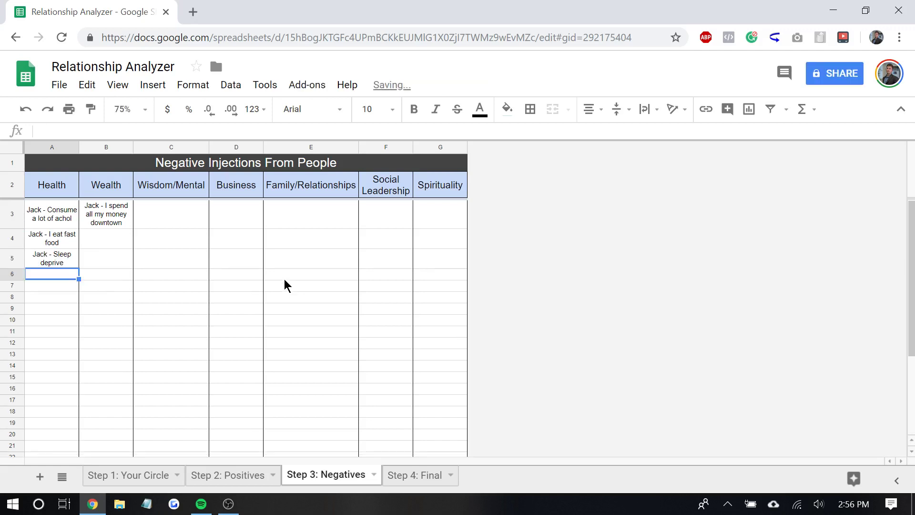
# Review the first listed person's negative entries in the Health and Wealth columns
pyautogui.press('Up')
pyautogui.press('Up')
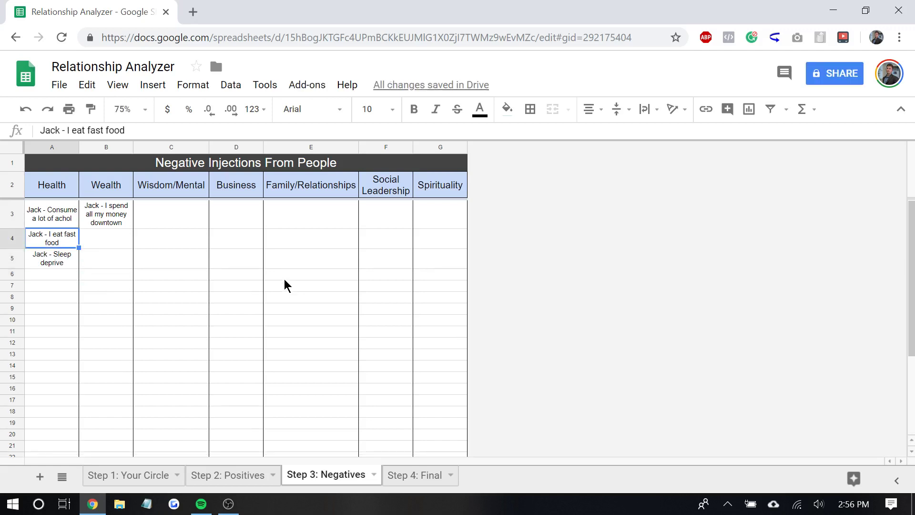
pyautogui.press('Up')
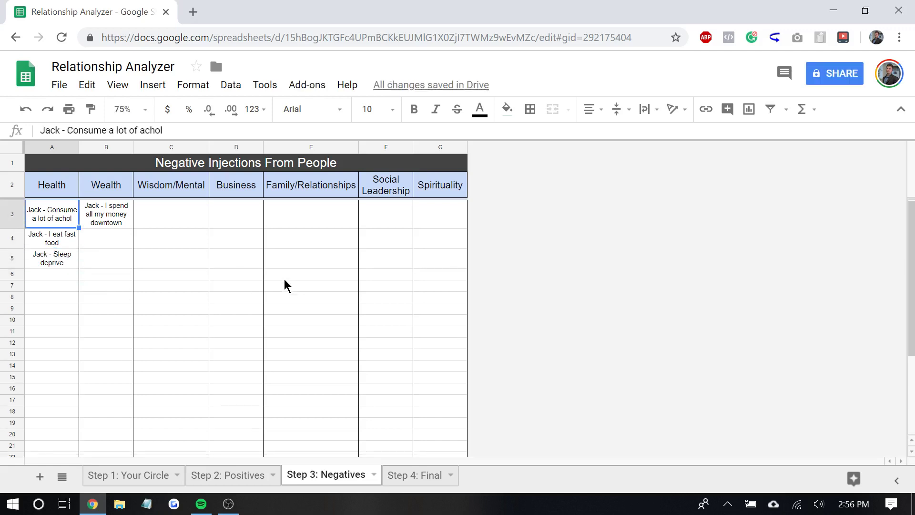
pyautogui.press('Right')
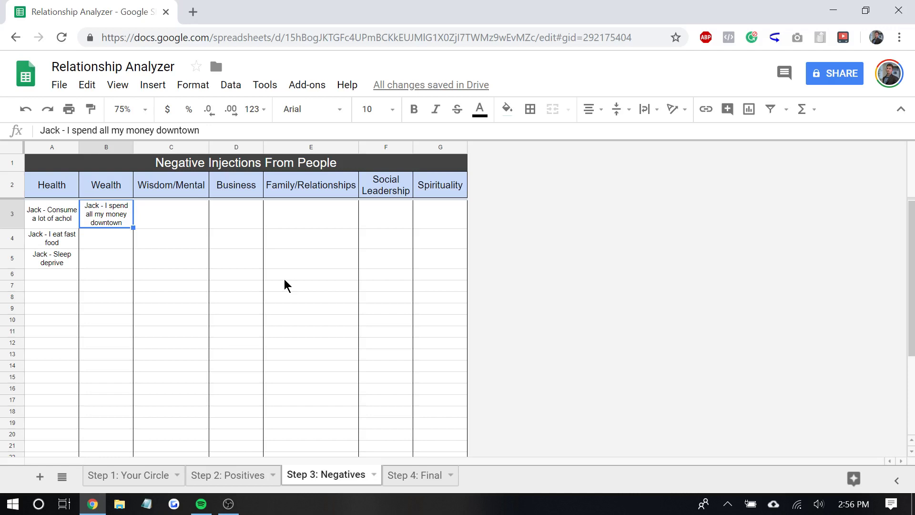
pyautogui.click(284, 279)
# Revisit the Your Circle sheet and look through the Negatives sheet down to its last row
pyautogui.click(140, 478)
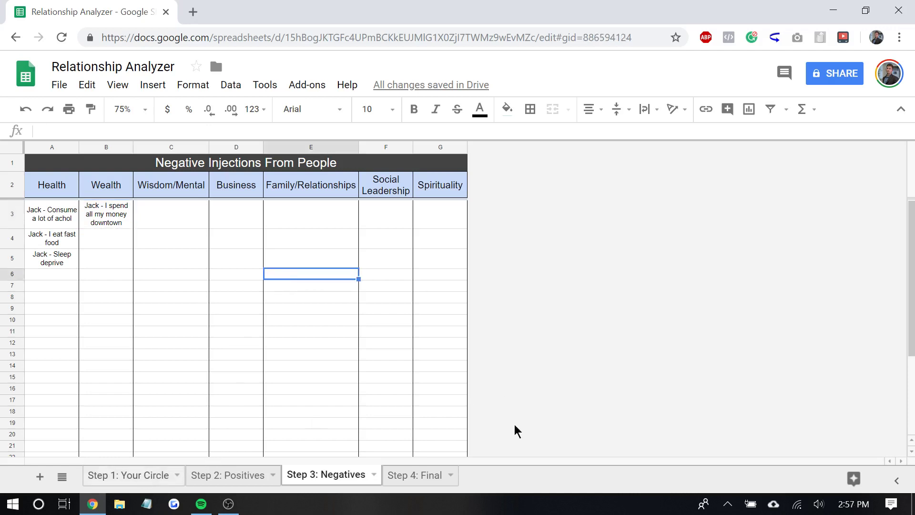
pyautogui.click(308, 477)
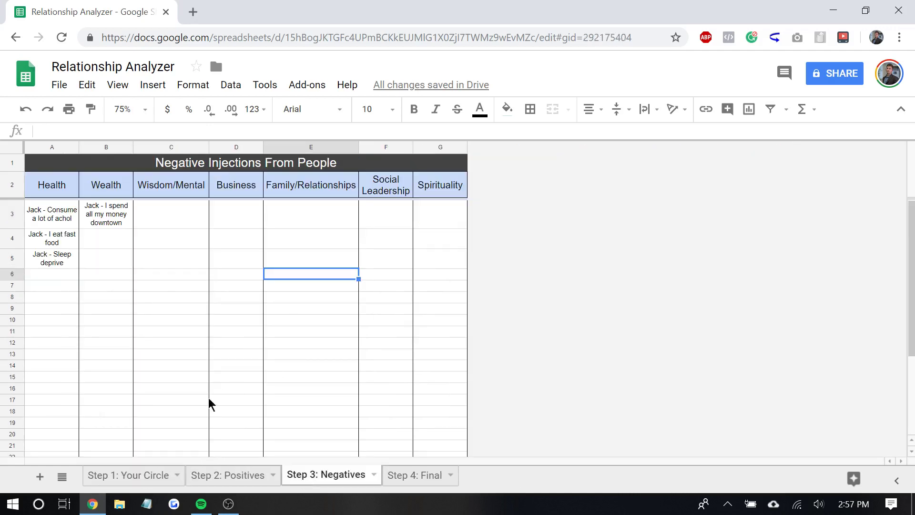
pyautogui.scroll(-5, 909, 253)
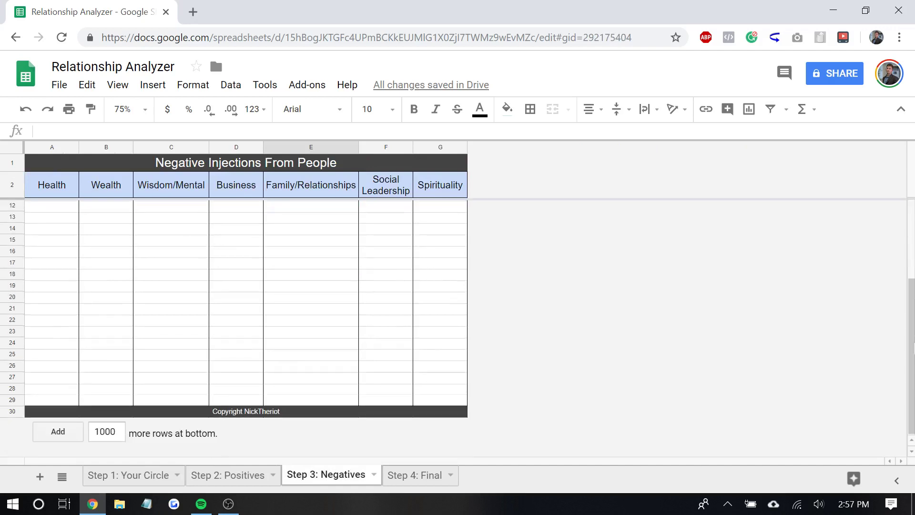
# Go back through the first listed person's Health and Wealth entries on the Negatives sheet
pyautogui.scroll(5, 891, 163)
pyautogui.click(110, 222)
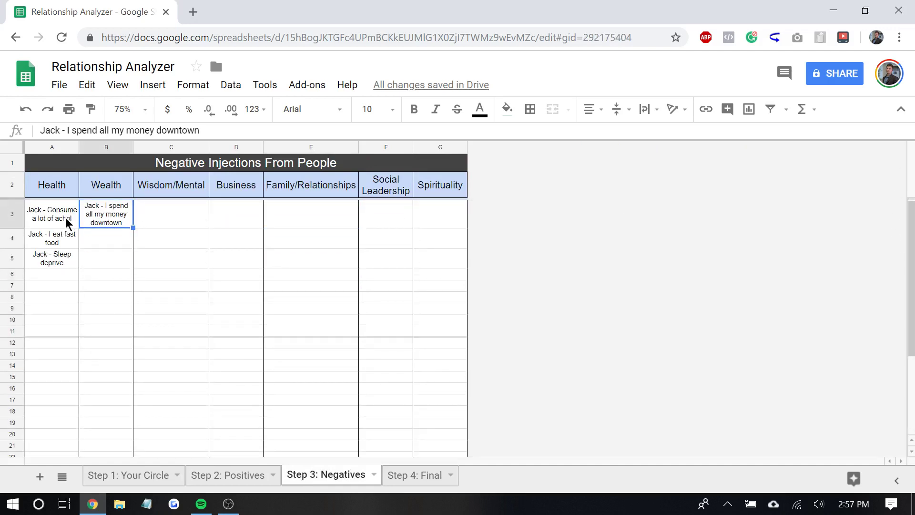
pyautogui.click(65, 218)
pyautogui.click(61, 236)
pyautogui.click(63, 255)
pyautogui.click(54, 219)
pyautogui.click(97, 218)
pyautogui.click(72, 218)
pyautogui.click(61, 256)
pyautogui.click(72, 217)
pyautogui.click(101, 212)
pyautogui.click(107, 252)
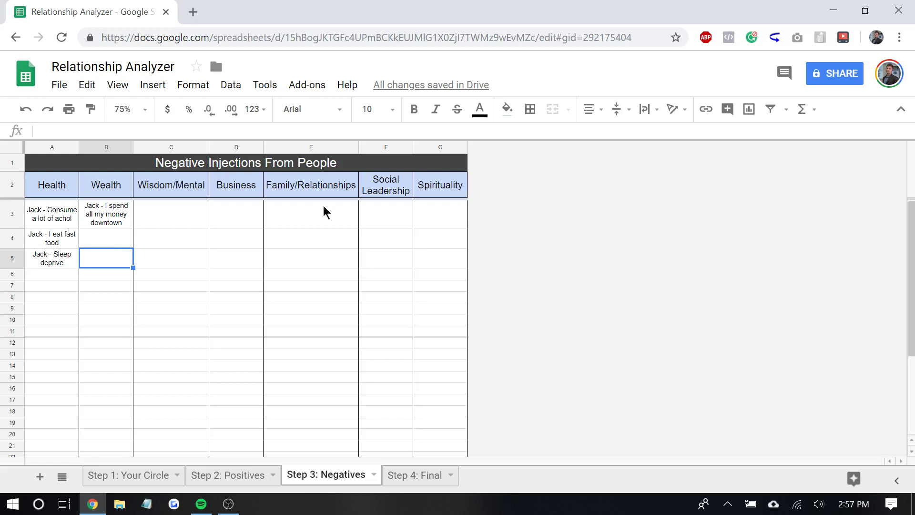
pyautogui.click(913, 384)
pyautogui.scroll(3, 903, 305)
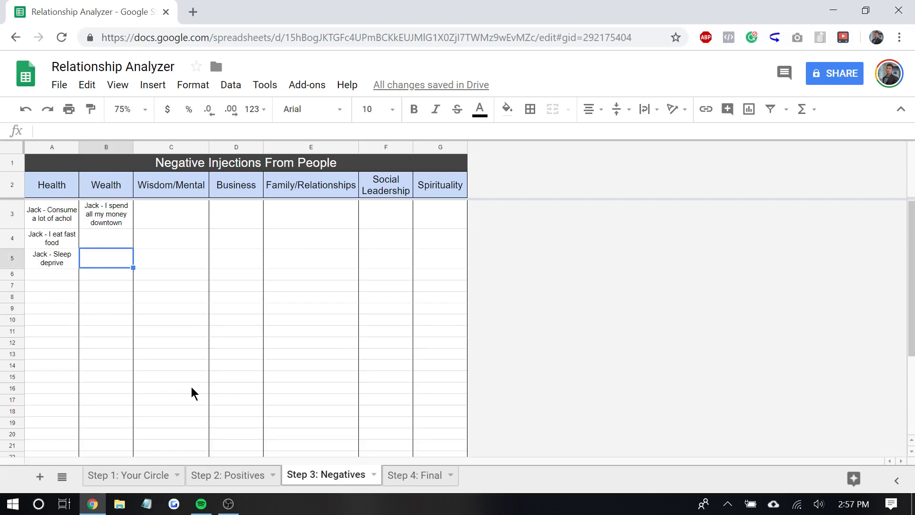
pyautogui.click(252, 381)
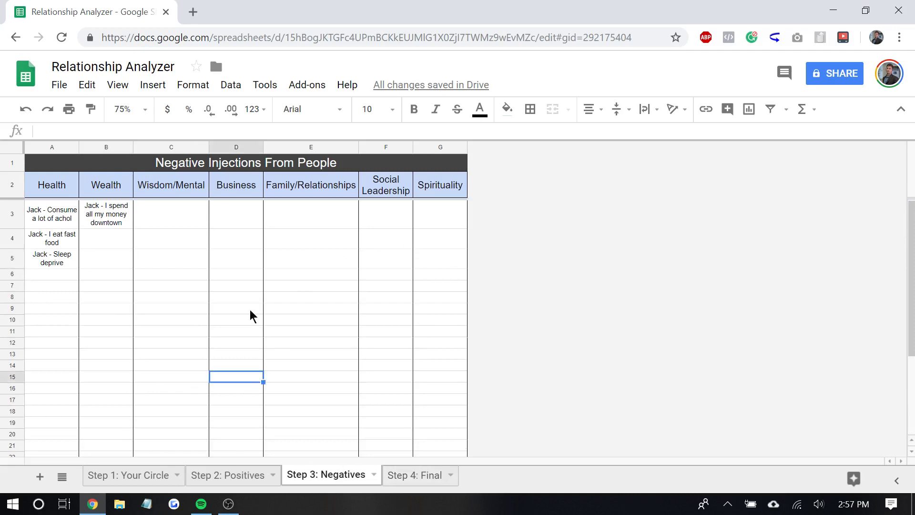
# On the Final sheet, enter the first listed person's name in Name cell A3
pyautogui.click(420, 475)
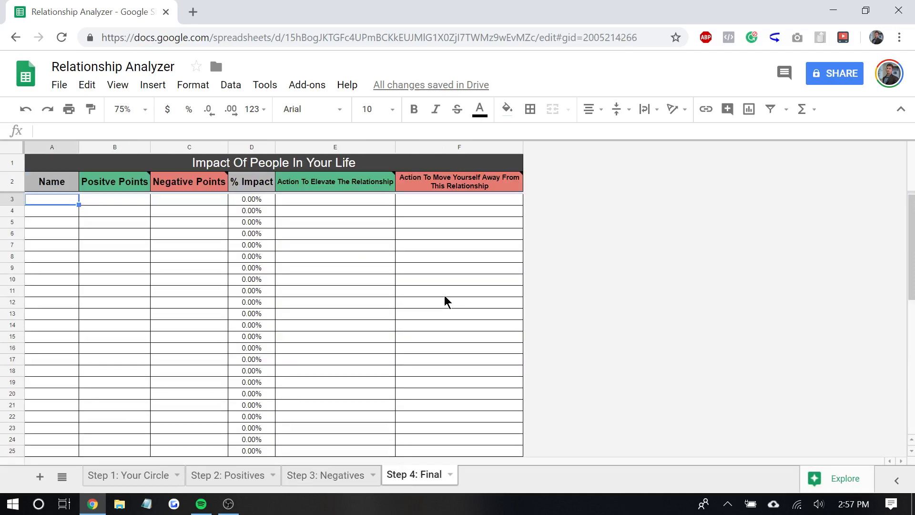
pyautogui.click(444, 294)
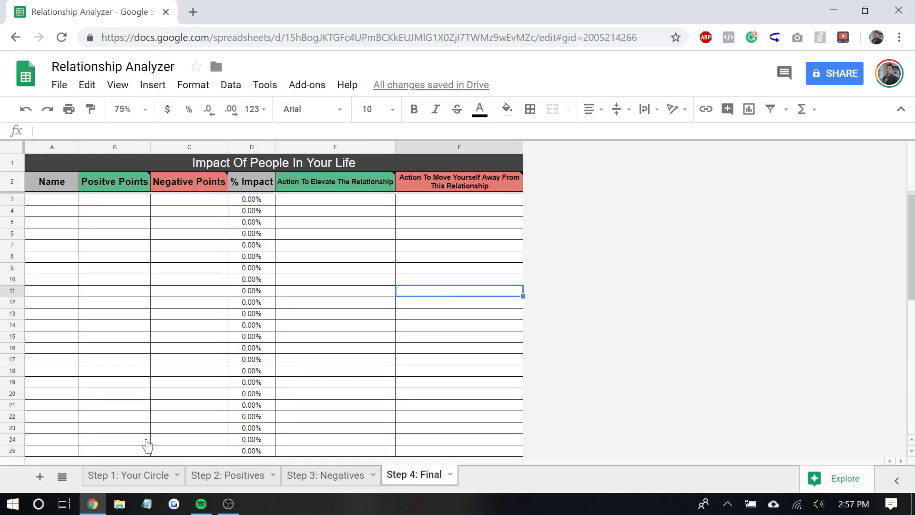
pyautogui.click(48, 199)
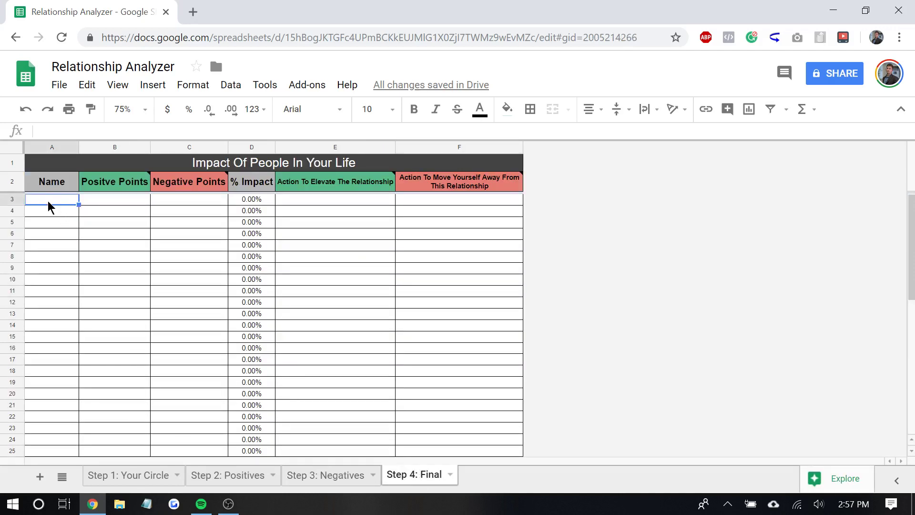
pyautogui.write('Jack')
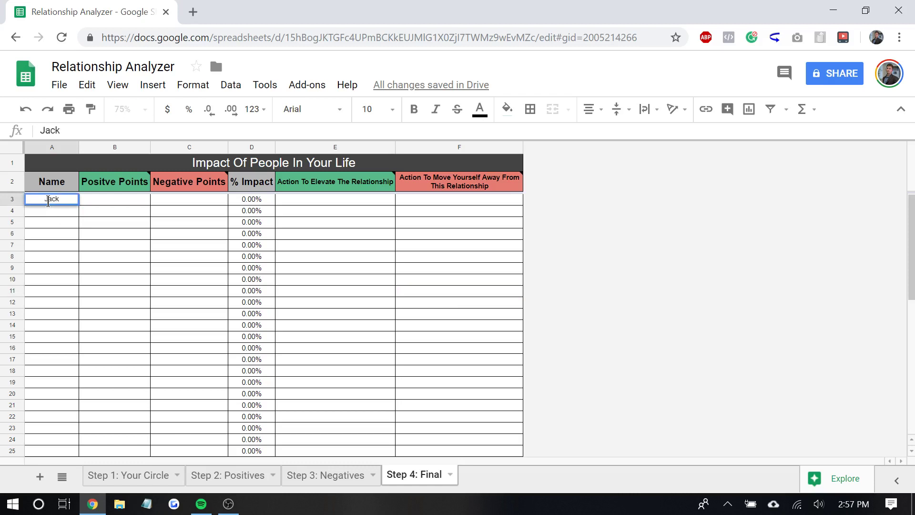
pyautogui.click(144, 475)
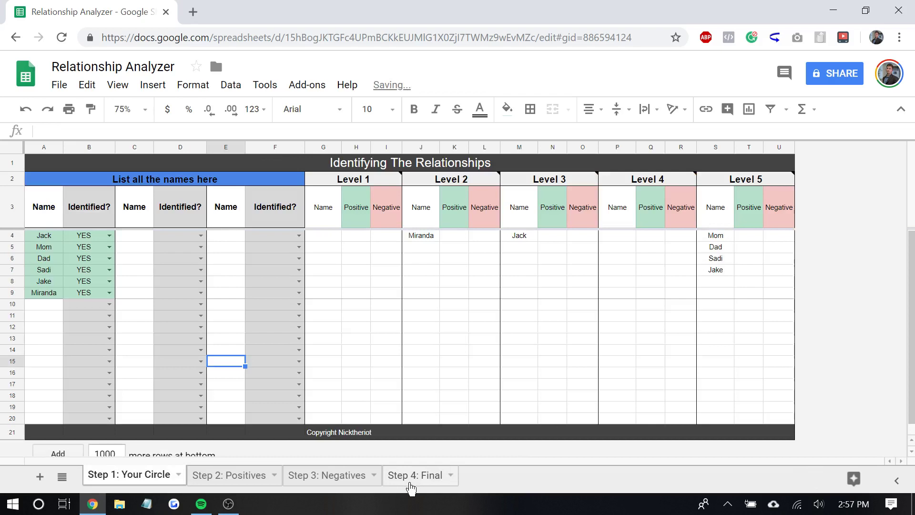
pyautogui.click(415, 479)
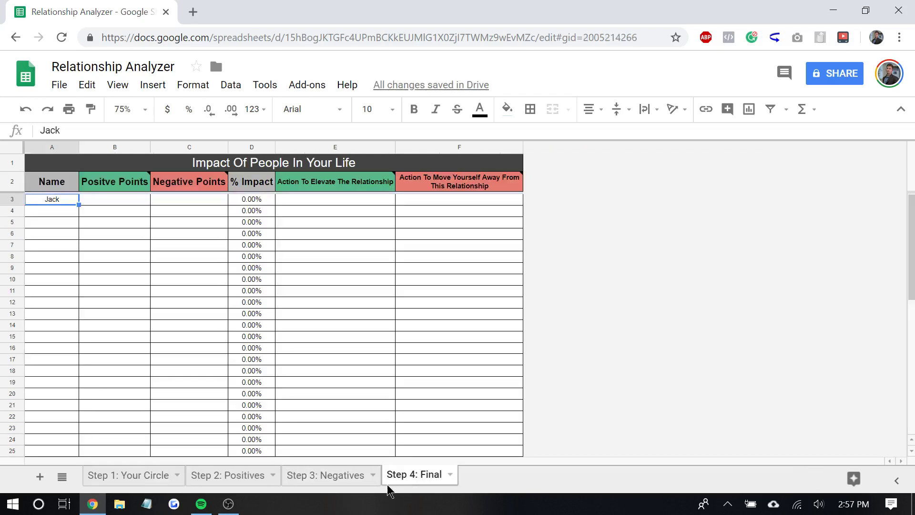
pyautogui.click(77, 280)
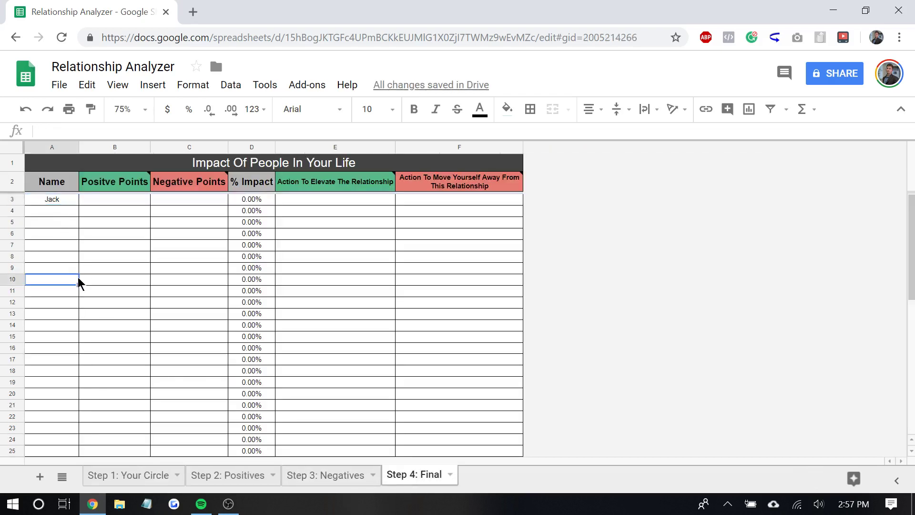
# Revisit the Negatives and Positives sheets, and read the note on the Final sheet's Positive Points header
pyautogui.click(343, 478)
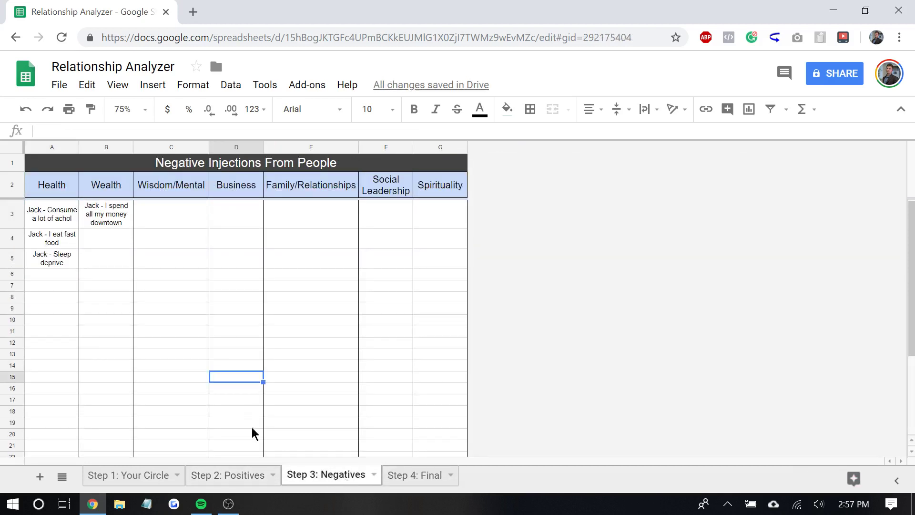
pyautogui.click(196, 479)
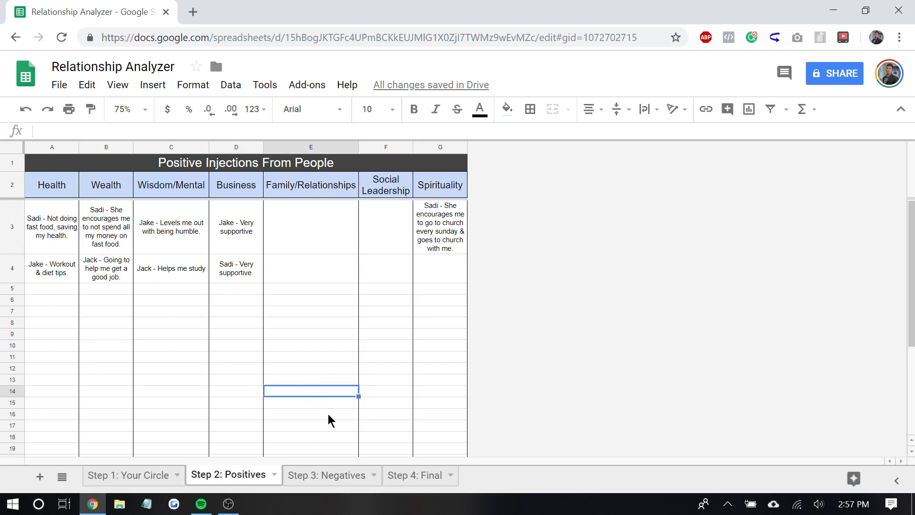
pyautogui.click(398, 477)
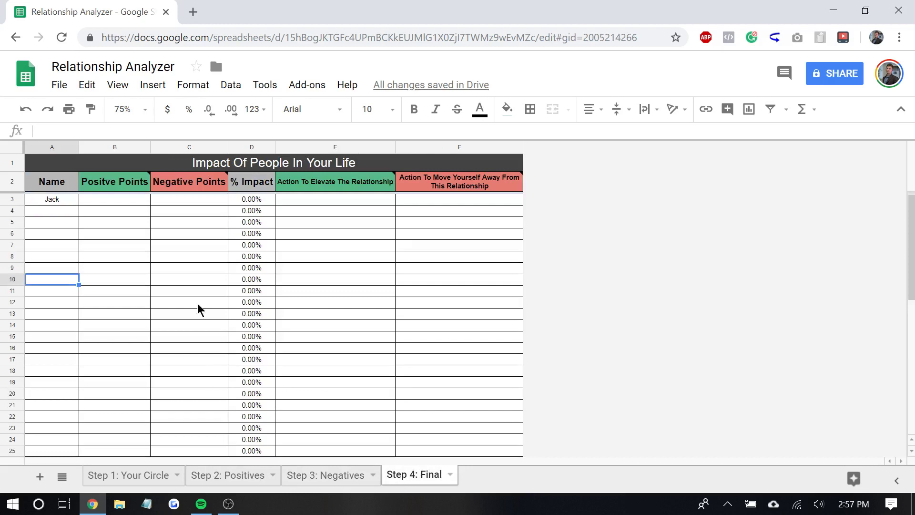
pyautogui.click(131, 203)
pyautogui.moveTo(116, 182)
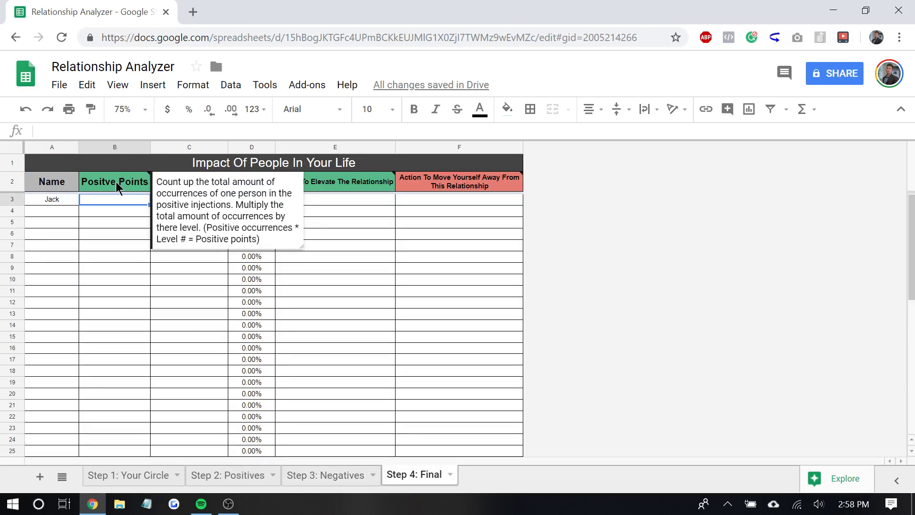
# Look over the Positives sheet and check the first listed person's level on the Your Circle sheet
pyautogui.click(245, 477)
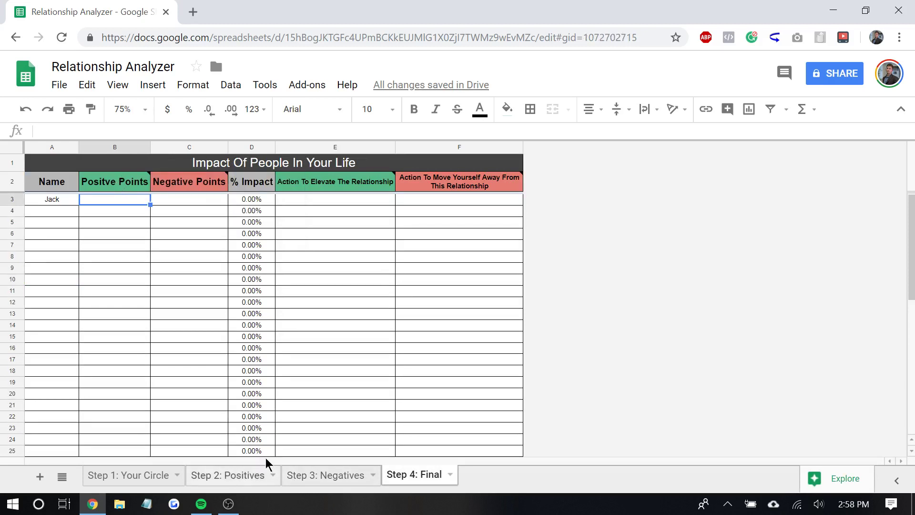
pyautogui.click(162, 313)
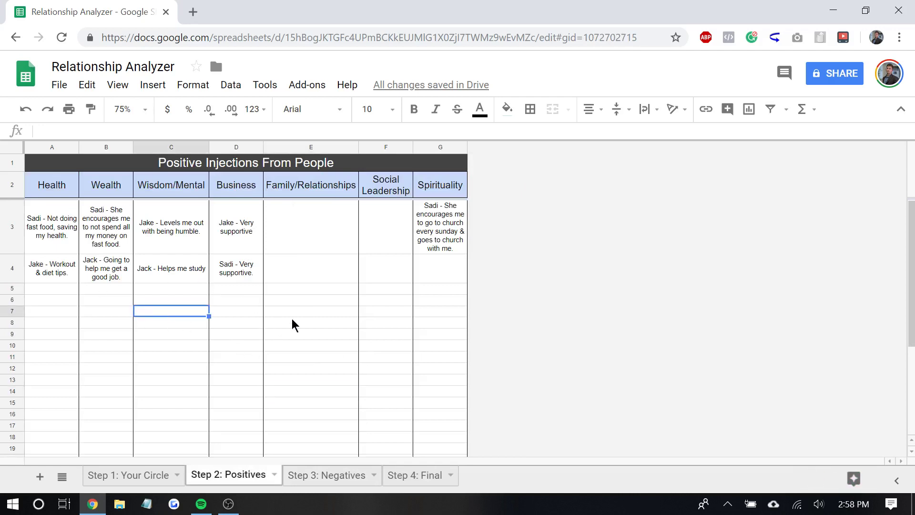
pyautogui.click(396, 476)
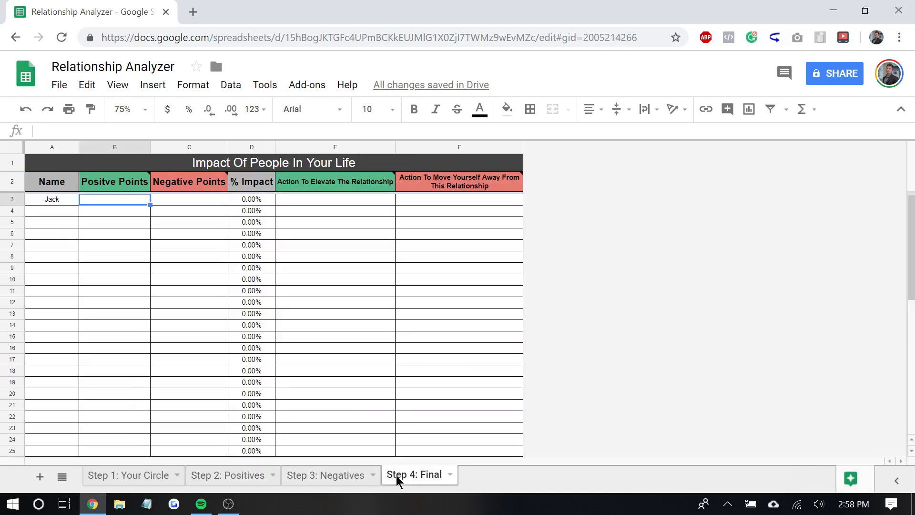
pyautogui.click(131, 477)
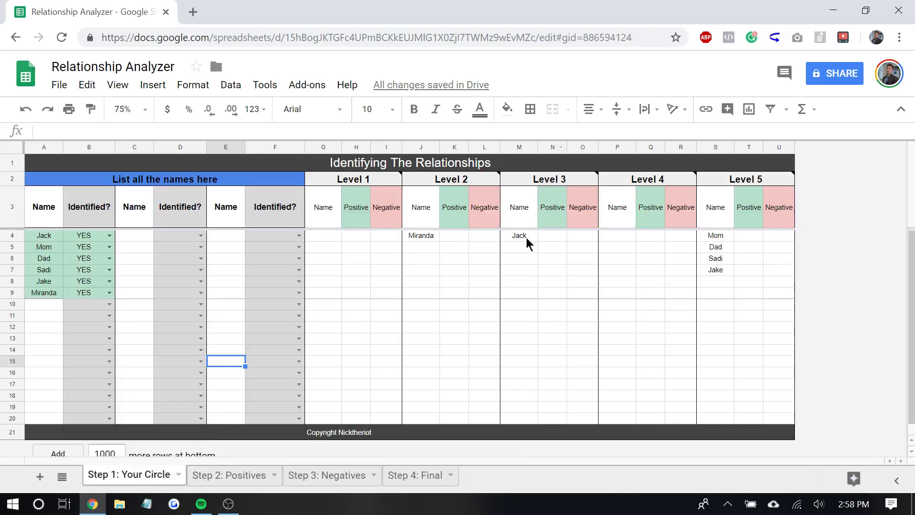
pyautogui.click(525, 237)
pyautogui.moveTo(573, 186)
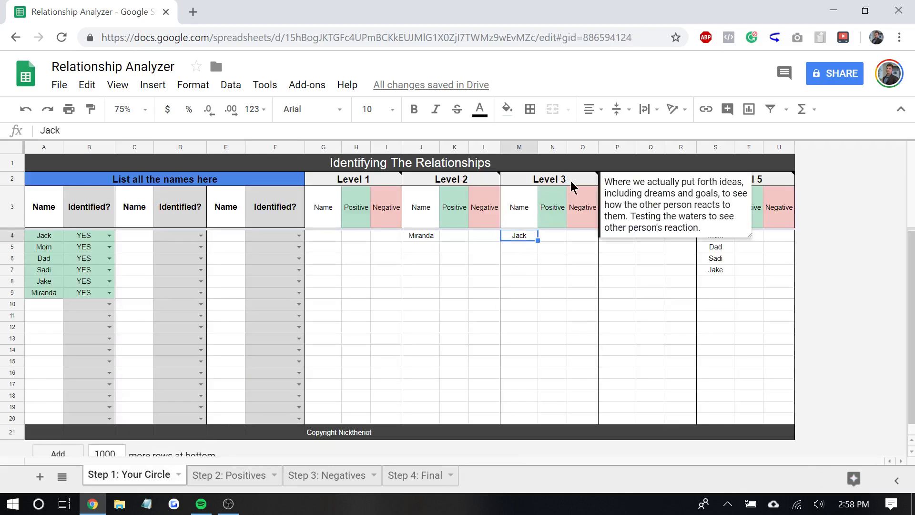
# Count the first listed person's Wealth and Wisdom/Mental entries on the Positives sheet and recheck their level on the Your Circle sheet
pyautogui.click(196, 480)
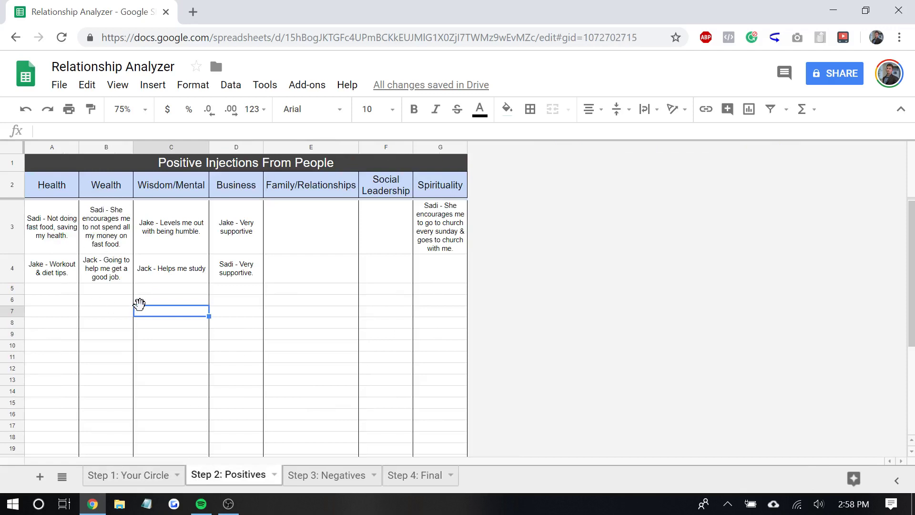
pyautogui.click(176, 279)
pyautogui.click(101, 279)
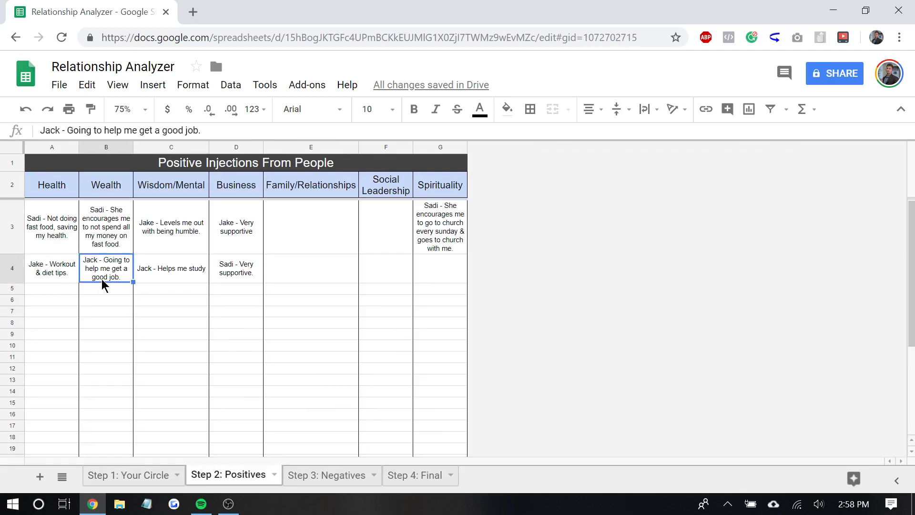
pyautogui.click(163, 280)
pyautogui.click(117, 280)
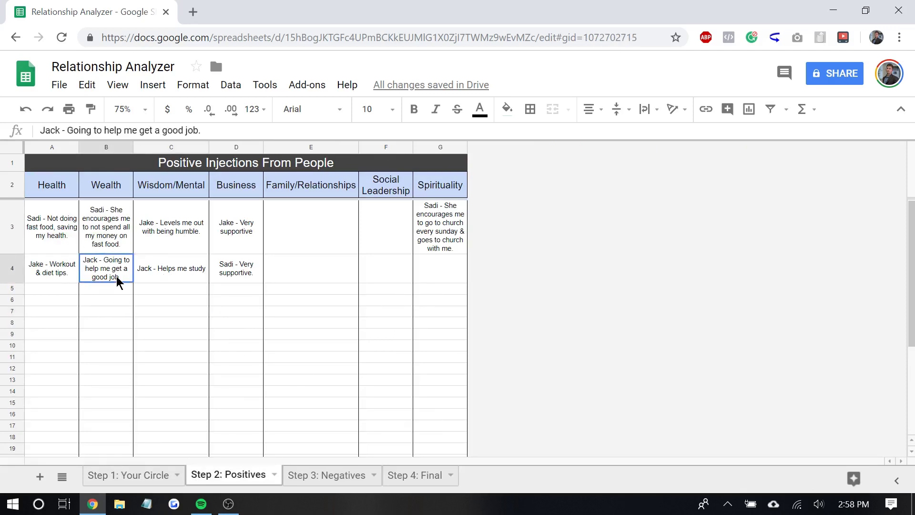
pyautogui.click(138, 475)
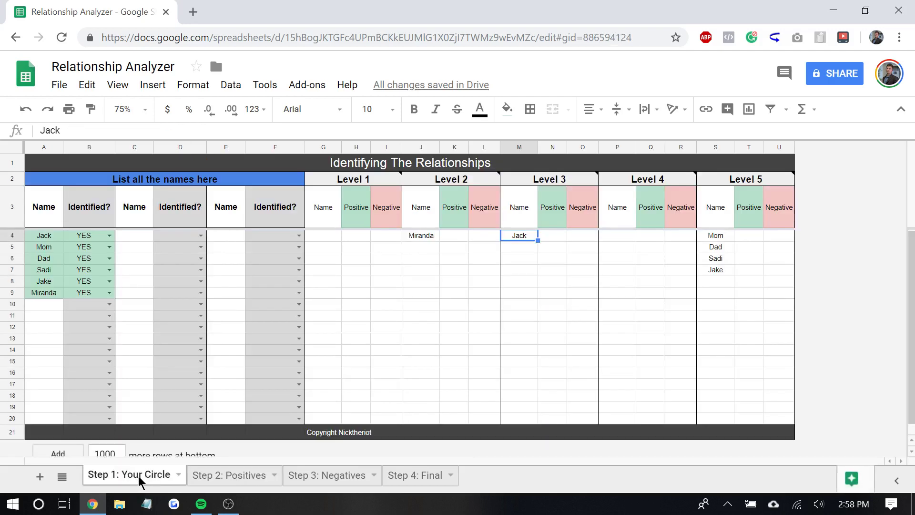
pyautogui.click(525, 264)
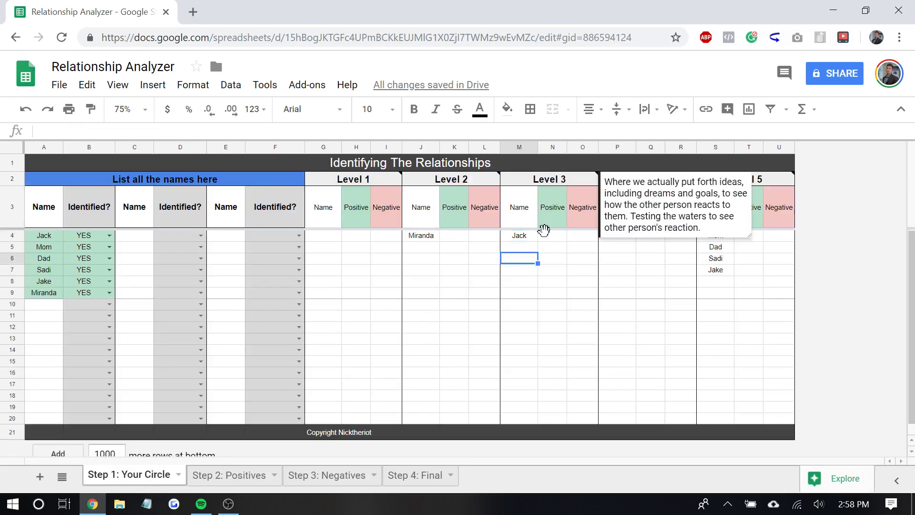
pyautogui.click(234, 475)
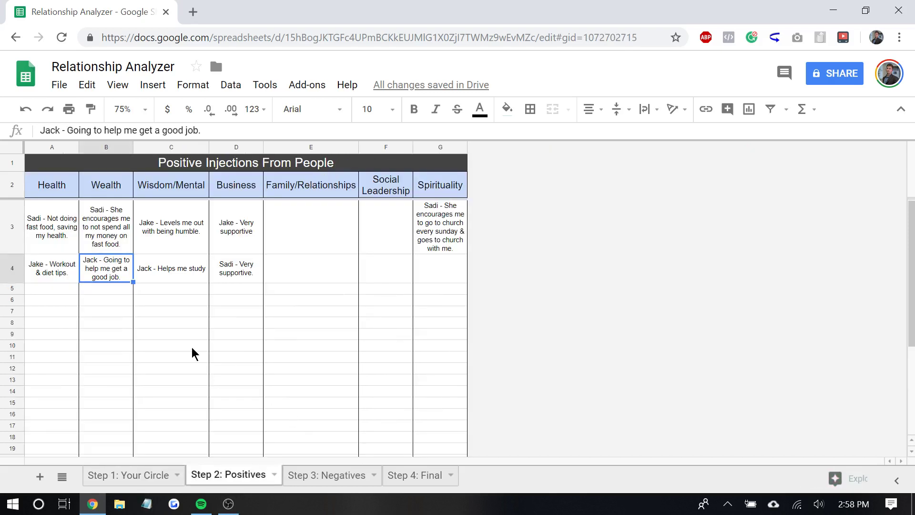
pyautogui.click(156, 485)
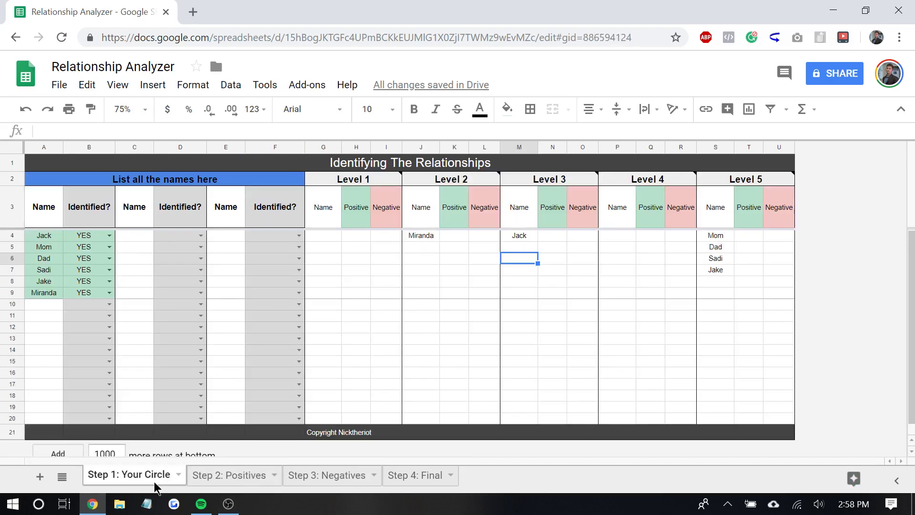
# On the Final sheet, enter 6 as the first listed person's positive points in cell B3
pyautogui.click(346, 477)
pyautogui.click(402, 475)
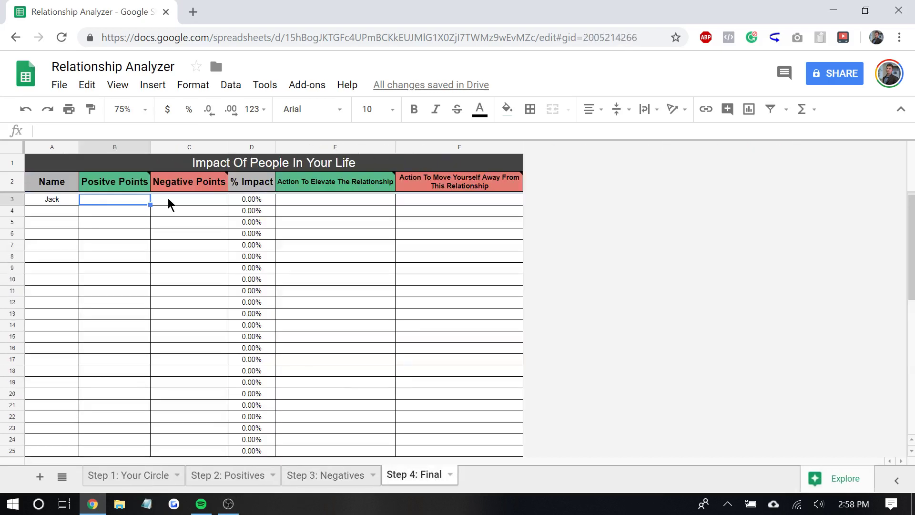
pyautogui.write('6')
pyautogui.press('Return')
pyautogui.press('Right')
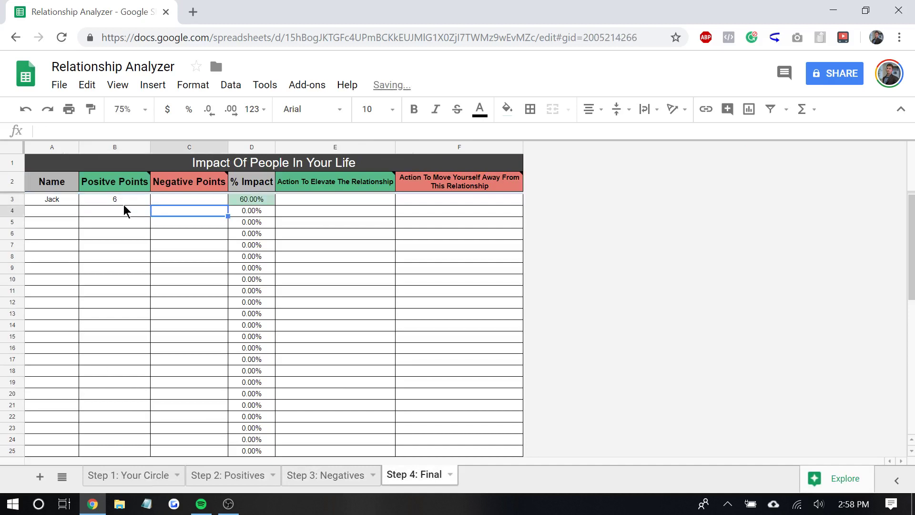
pyautogui.press('Up')
pyautogui.press('Right')
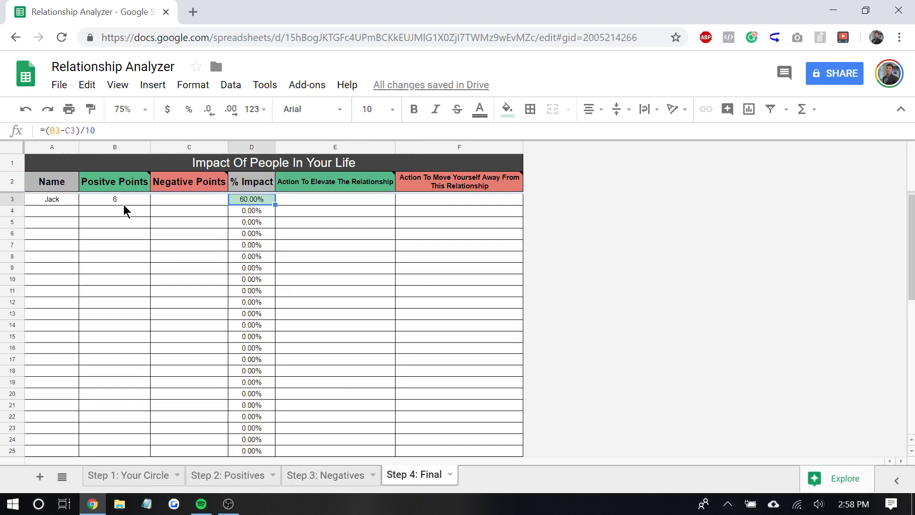
pyautogui.press('Left')
pyautogui.press('Right')
pyautogui.press('Left')
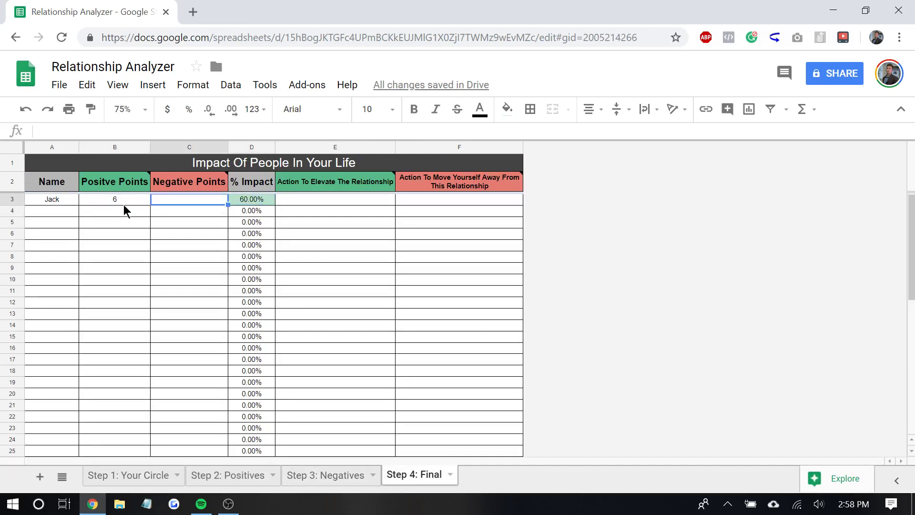
# Count all of the first listed person's Health and Wealth entries on the Negatives sheet
pyautogui.click(303, 479)
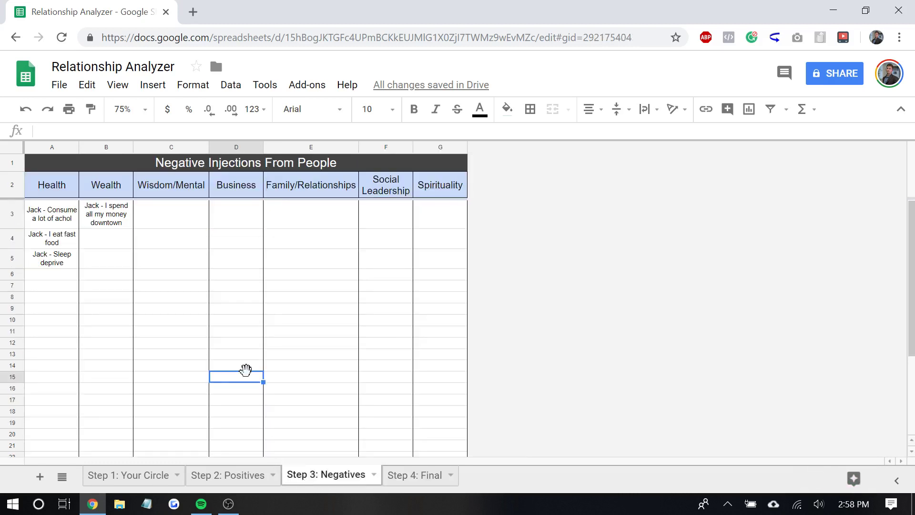
pyautogui.click(128, 346)
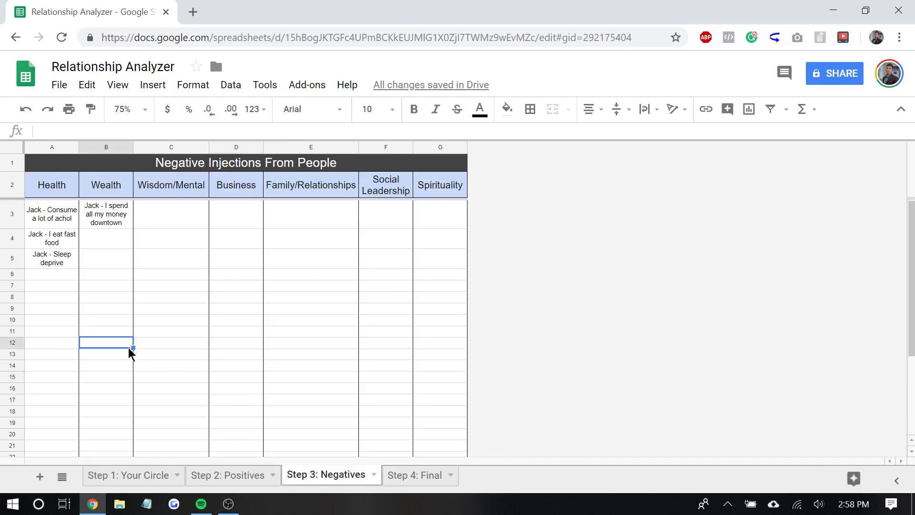
pyautogui.click(65, 225)
pyautogui.keyDown('ctrl'); pyautogui.click(59, 258); pyautogui.keyUp('ctrl')
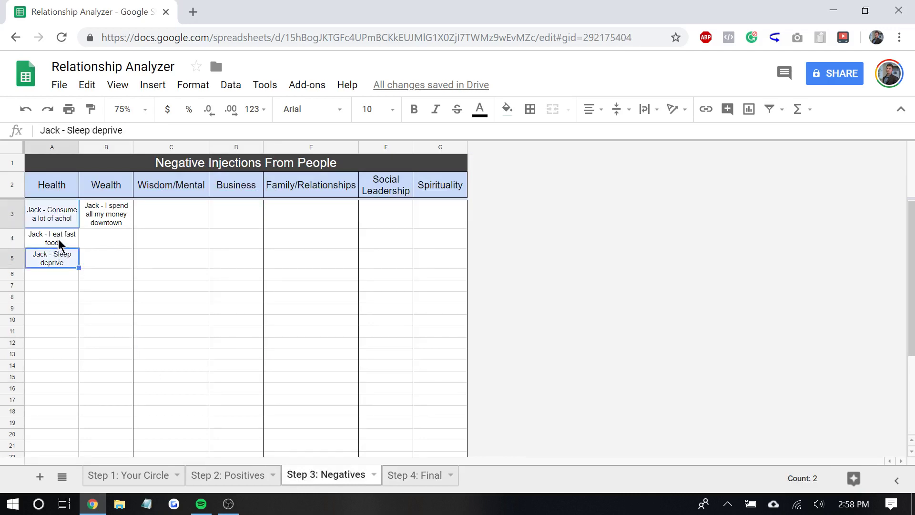
pyautogui.keyDown('ctrl'); pyautogui.click(58, 239); pyautogui.keyUp('ctrl')
pyautogui.keyDown('ctrl'); pyautogui.click(106, 217); pyautogui.keyUp('ctrl')
pyautogui.click(119, 299)
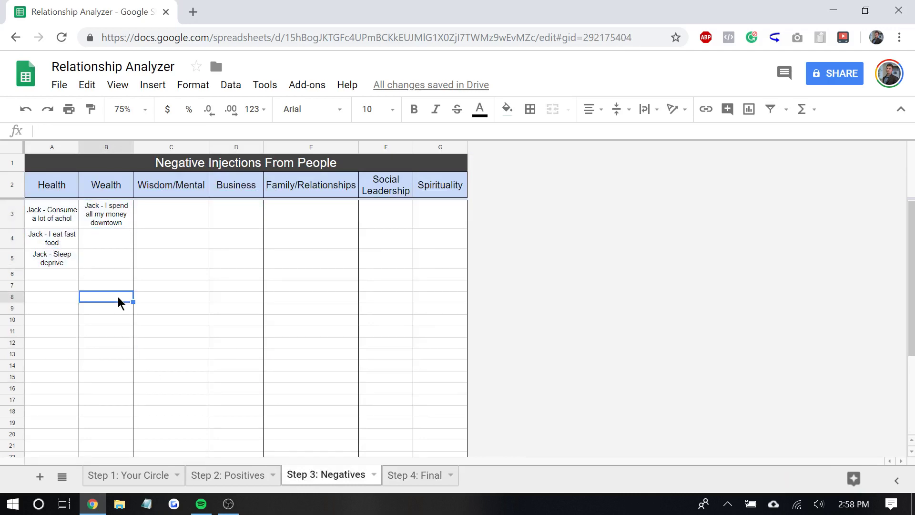
# Recheck the first listed person's level on the Your Circle sheet and enter 12 as their negative points in cell C3 of the Final sheet
pyautogui.click(128, 482)
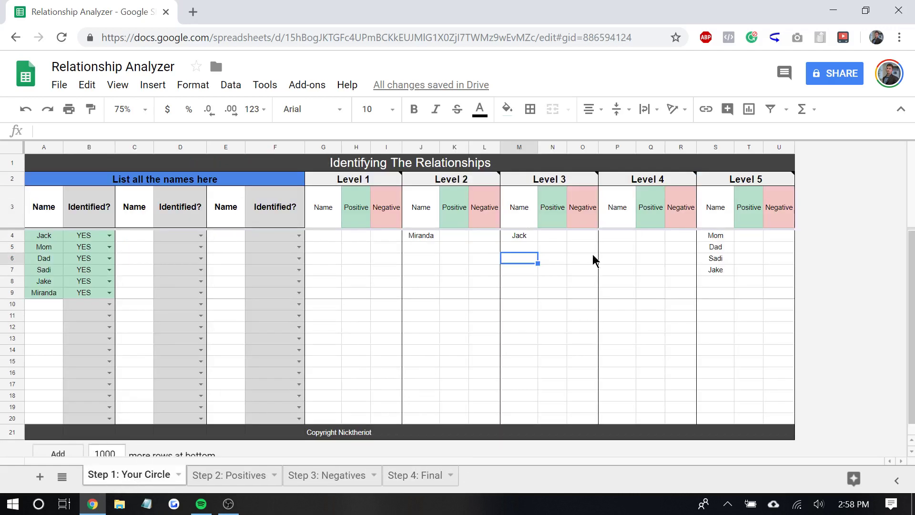
pyautogui.click(406, 476)
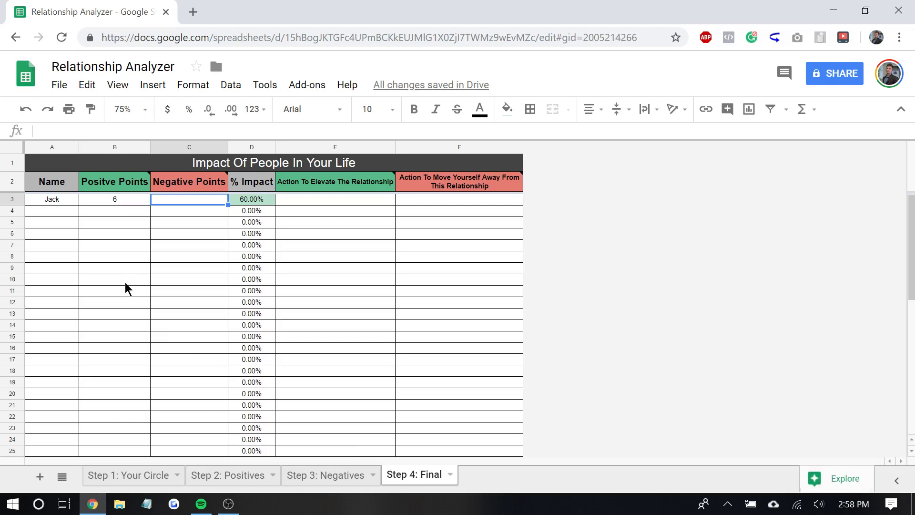
pyautogui.write('12')
pyautogui.press('Return')
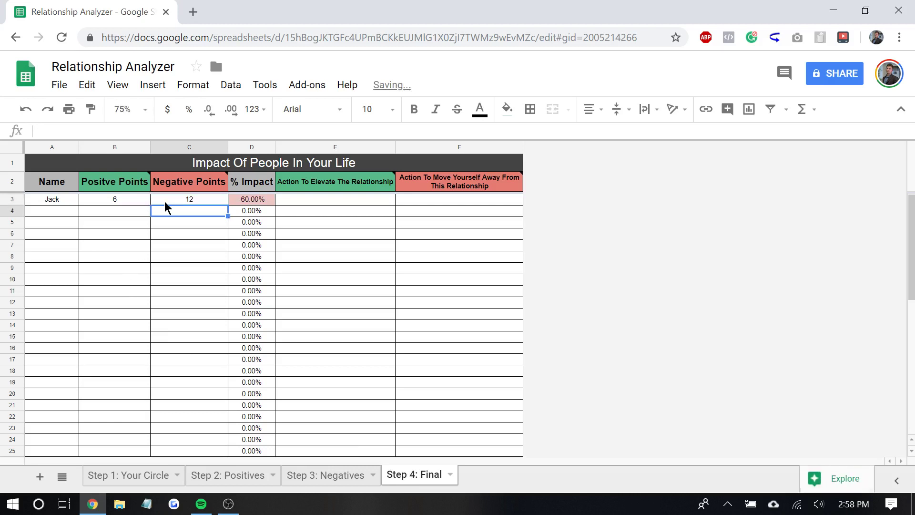
# Examine the first listed person's % Impact and the two action columns on the Final sheet
pyautogui.click(174, 265)
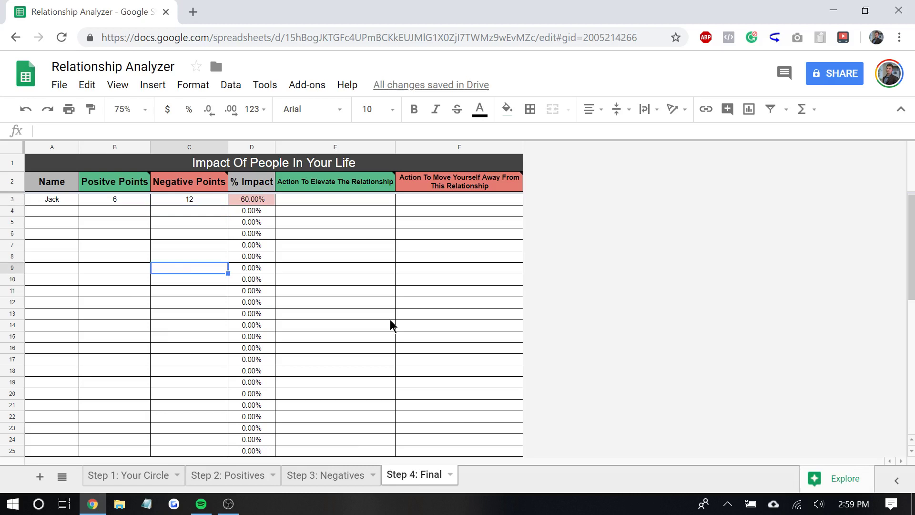
pyautogui.press('Right')
pyautogui.click(306, 266)
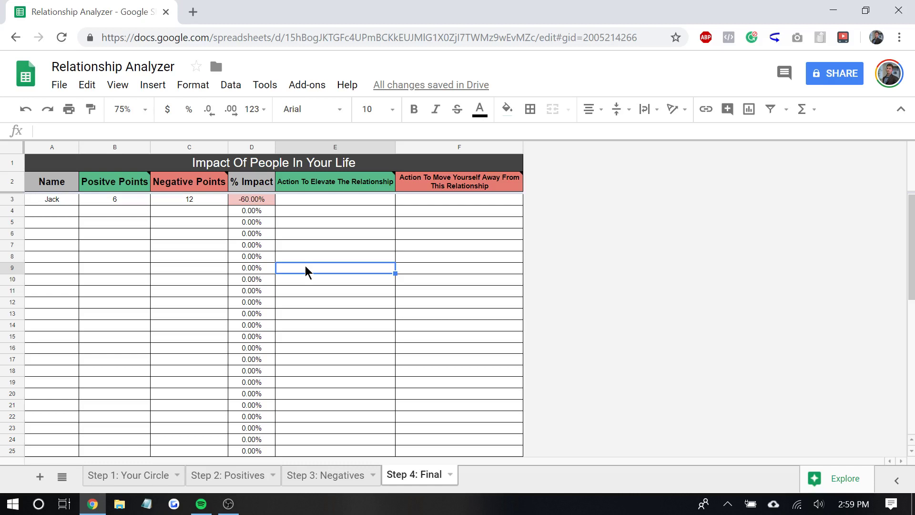
pyautogui.press('Up')
pyautogui.press('Up')
pyautogui.press('Up')
pyautogui.press('Up')
pyautogui.press('Up')
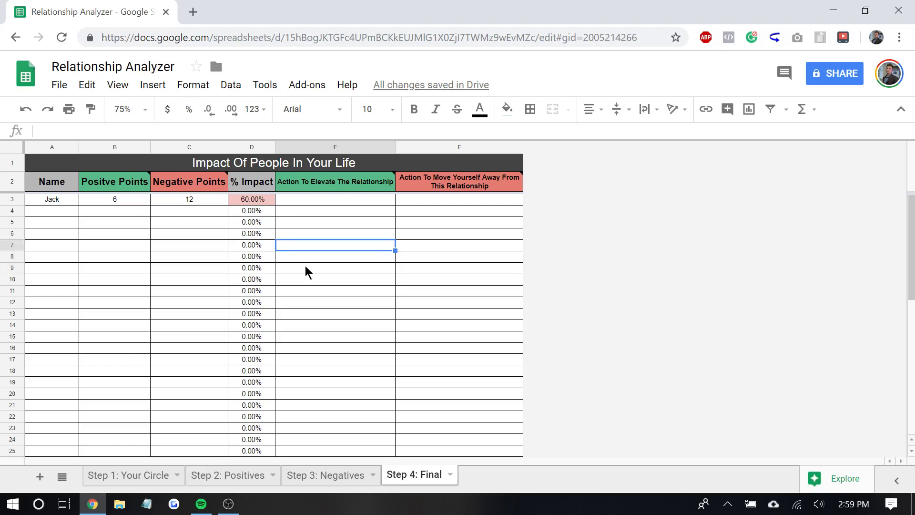
pyautogui.press('Right')
pyautogui.press('Up')
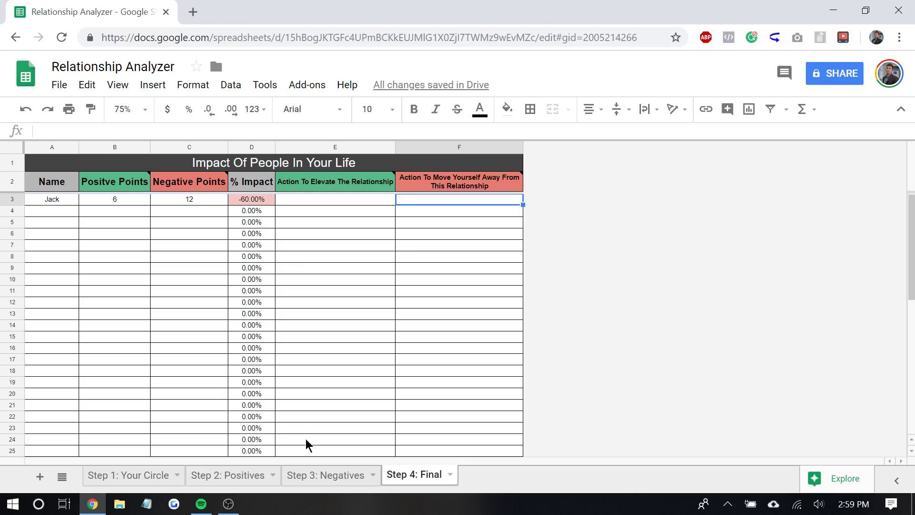
# On the Negatives sheet, enter in C3 the person's name followed by "- he stresses me out because he complains I didn't go downtown with him."
pyautogui.click(321, 475)
pyautogui.click(148, 227)
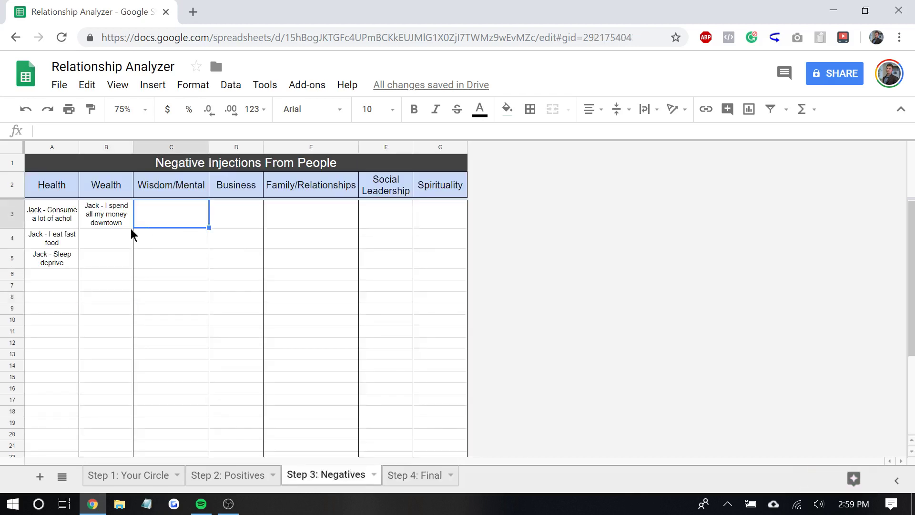
pyautogui.write('Jack -')
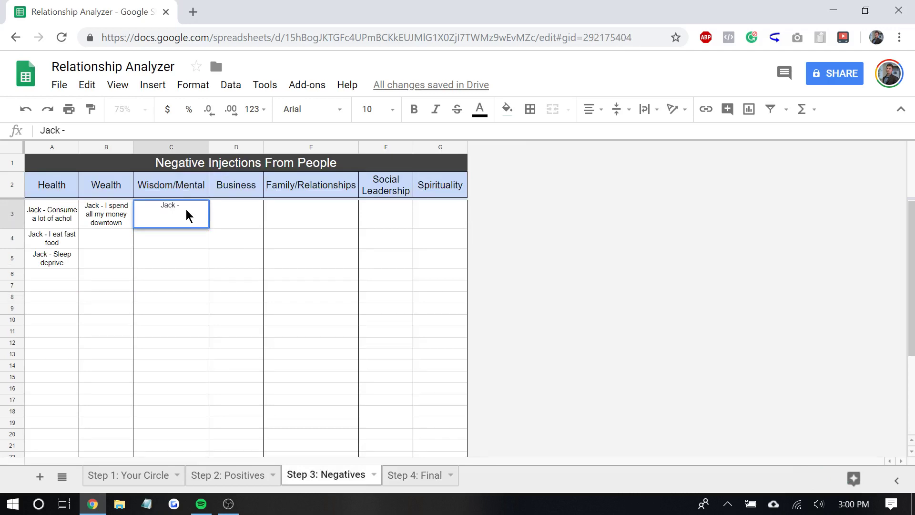
pyautogui.write('he streesses me out bec')
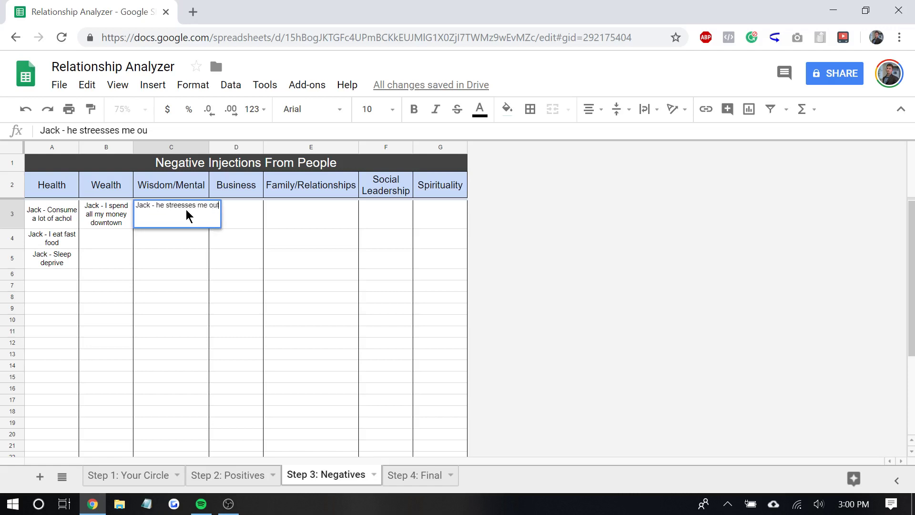
pyautogui.write('ause he plas')
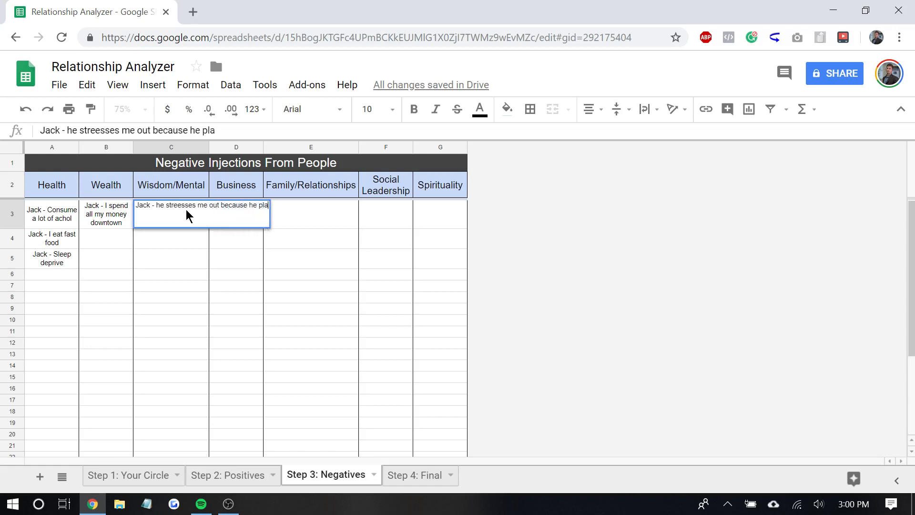
pyautogui.press('BackSpace')
pyautogui.write('ys')
pyautogui.press('BackSpace')
pyautogui.press('BackSpace')
pyautogui.press('BackSpace')
pyautogui.press('BackSpace')
pyautogui.press('BackSpace')
pyautogui.press('BackSpace')
pyautogui.press('BackSpace')
pyautogui.press('BackSpace')
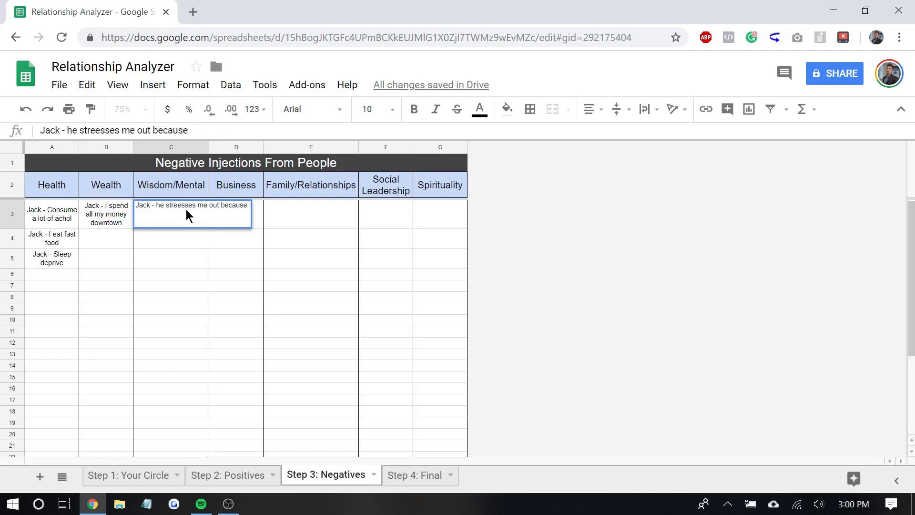
pyautogui.press('BackSpace')
pyautogui.press('BackSpace')
pyautogui.press('BackSpace')
pyautogui.press('BackSpace')
pyautogui.press('BackSpace')
pyautogui.press('BackSpace')
pyautogui.press('BackSpace')
pyautogui.press('BackSpace')
pyautogui.press('BackSpace')
pyautogui.press('BackSpace')
pyautogui.press('BackSpace')
pyautogui.press('BackSpace')
pyautogui.press('BackSpace')
pyautogui.press('BackSpace')
pyautogui.press('BackSpace')
pyautogui.press('BackSpace')
pyautogui.press('BackSpace')
pyautogui.press('BackSpace')
pyautogui.press('BackSpace')
pyautogui.press('BackSpace')
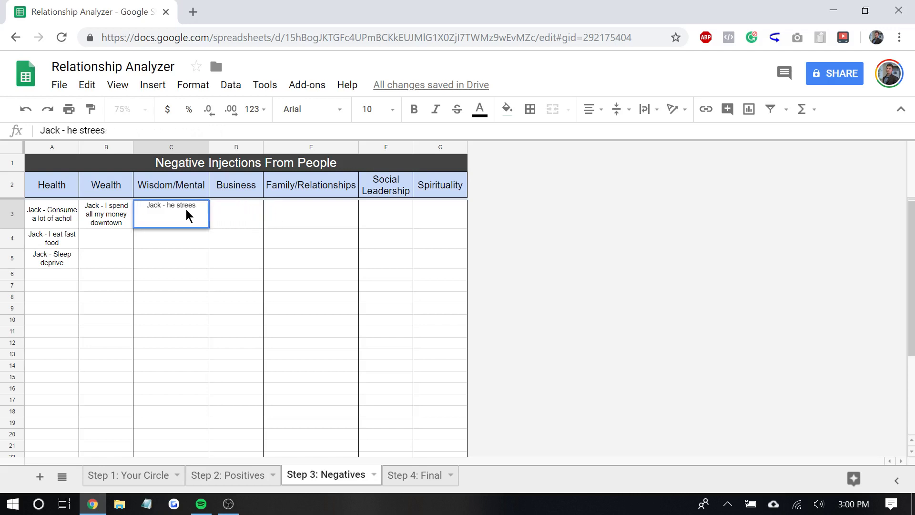
pyautogui.write('sses me out because he ')
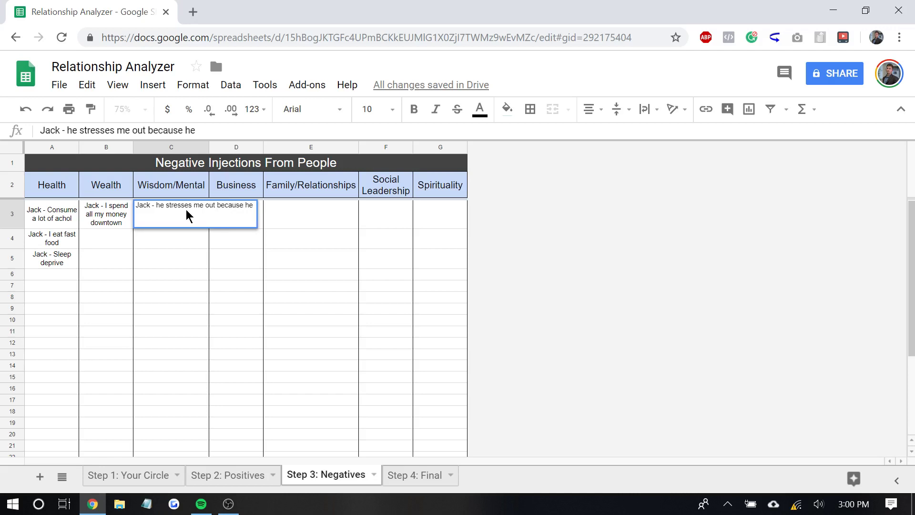
pyautogui.write('complains I')
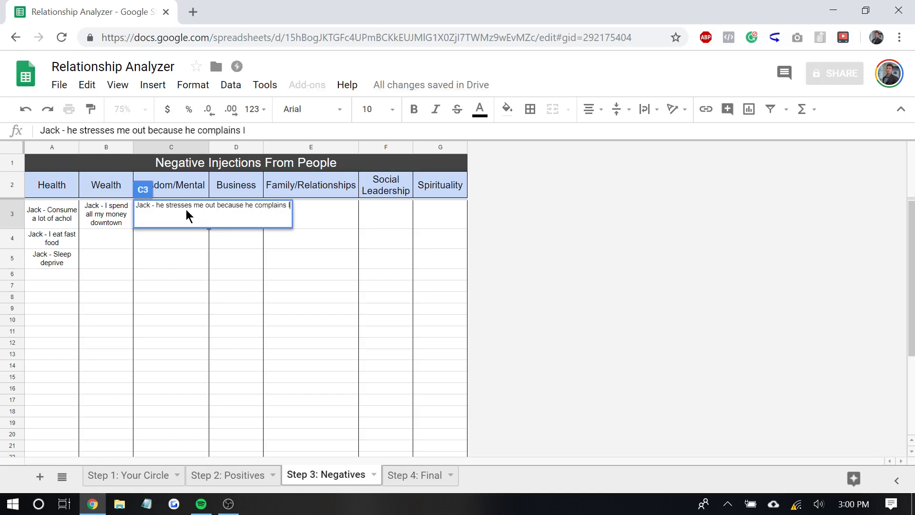
pyautogui.write(" didn't")
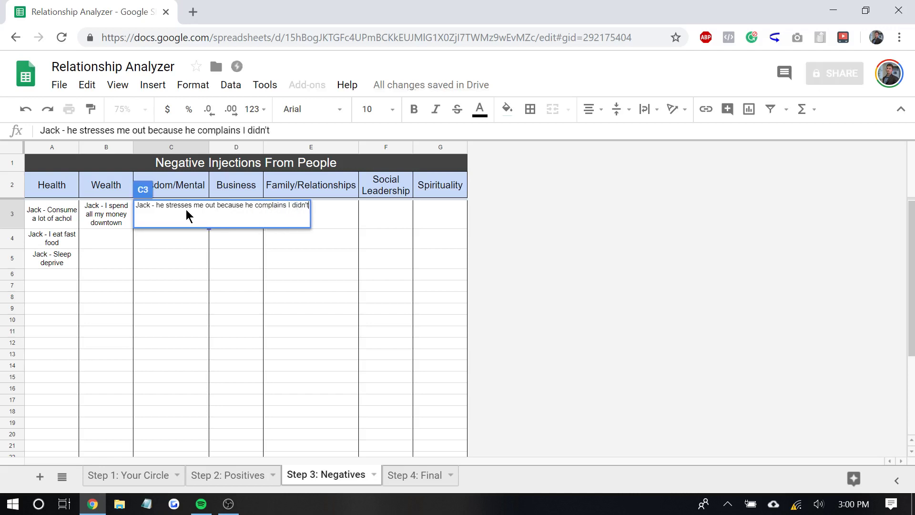
pyautogui.write(' go downt')
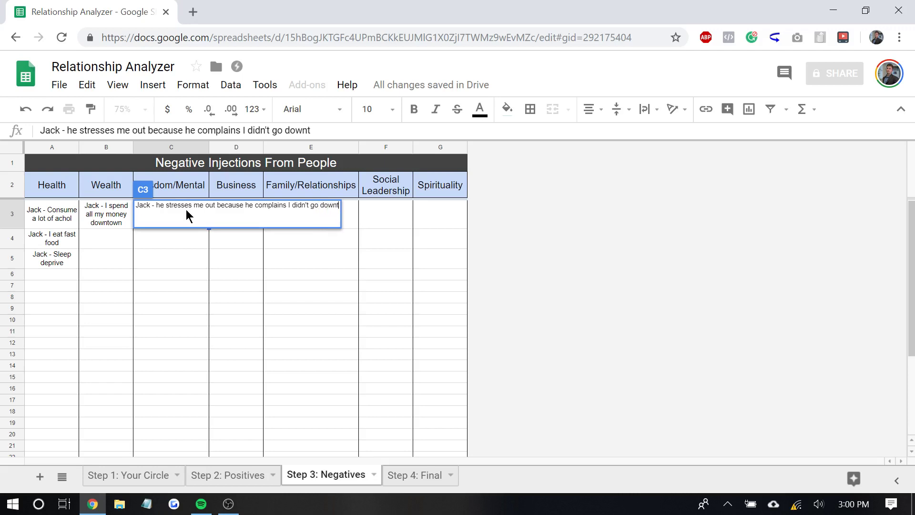
pyautogui.write('own with hi')
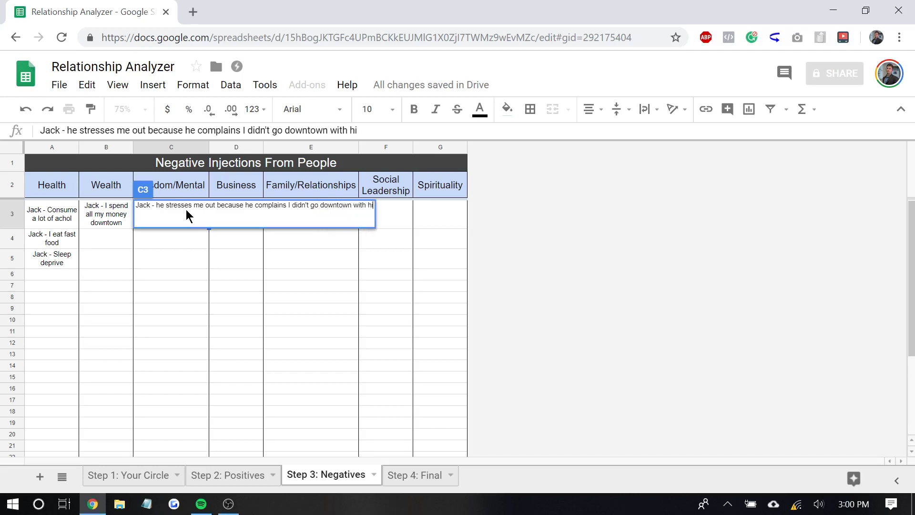
pyautogui.write('m.')
pyautogui.press('Return')
pyautogui.click(218, 315)
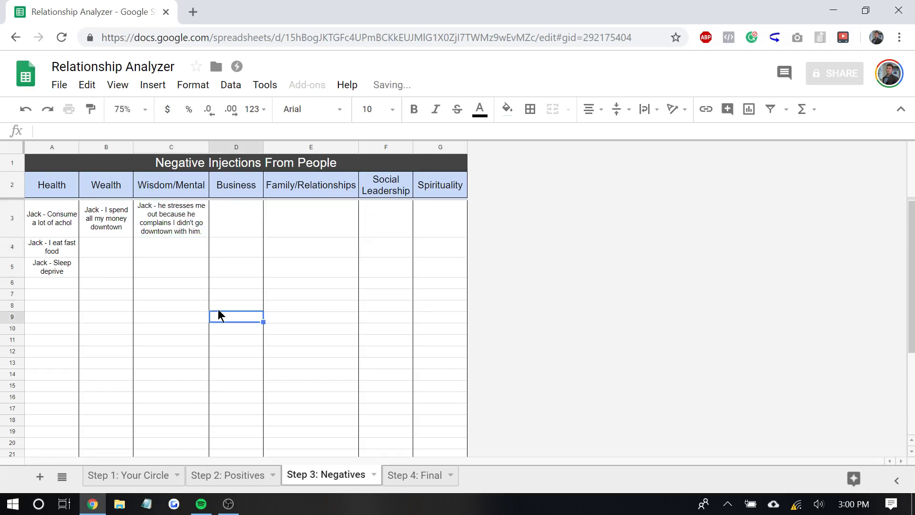
# Review the new Wisdom/Mental entry on the Negatives sheet and compare it with the entries on the Positives sheet
pyautogui.click(166, 235)
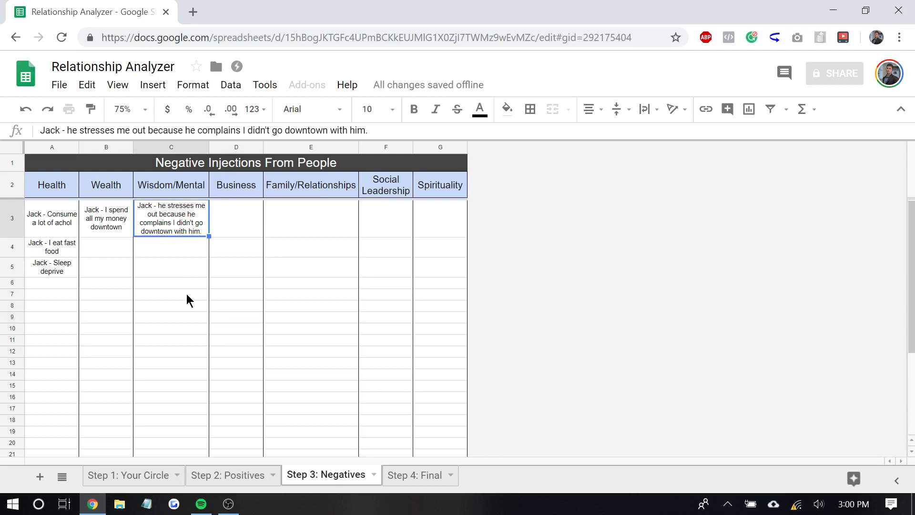
pyautogui.click(183, 252)
pyautogui.click(168, 221)
pyautogui.click(153, 258)
pyautogui.click(204, 283)
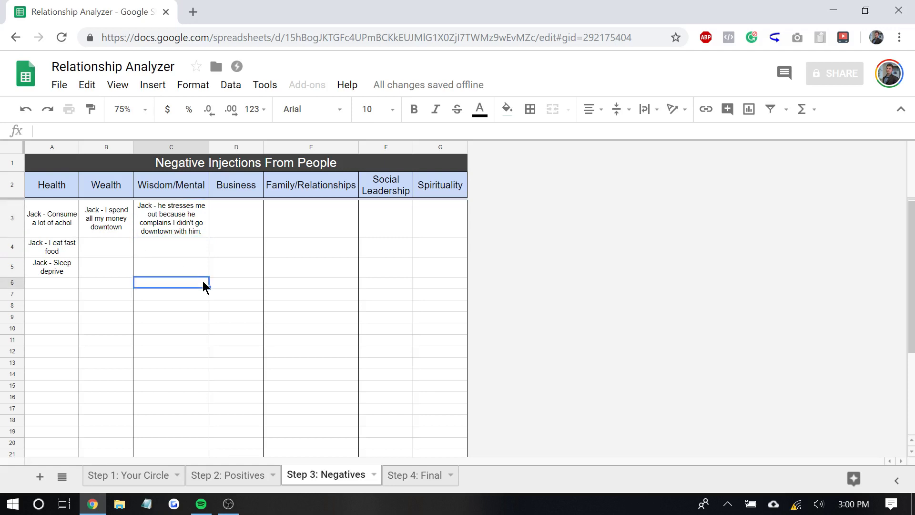
pyautogui.click(179, 224)
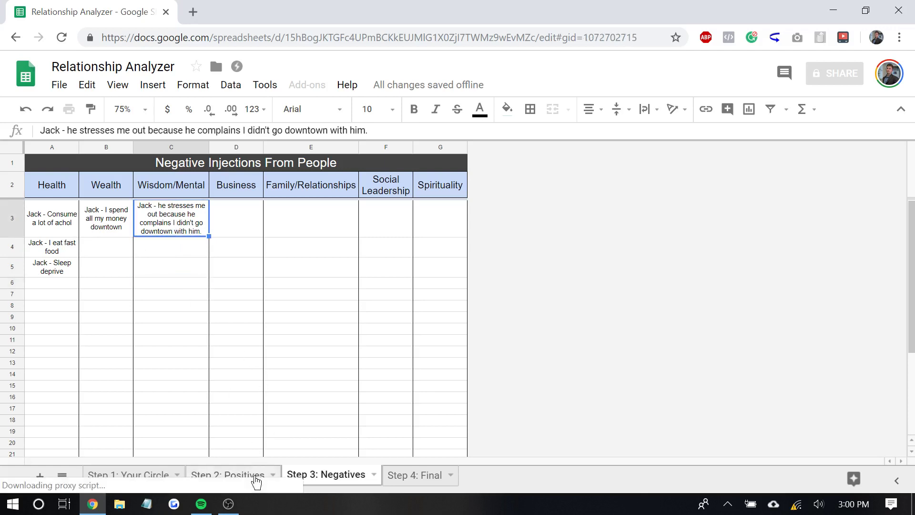
pyautogui.click(256, 481)
pyautogui.click(152, 297)
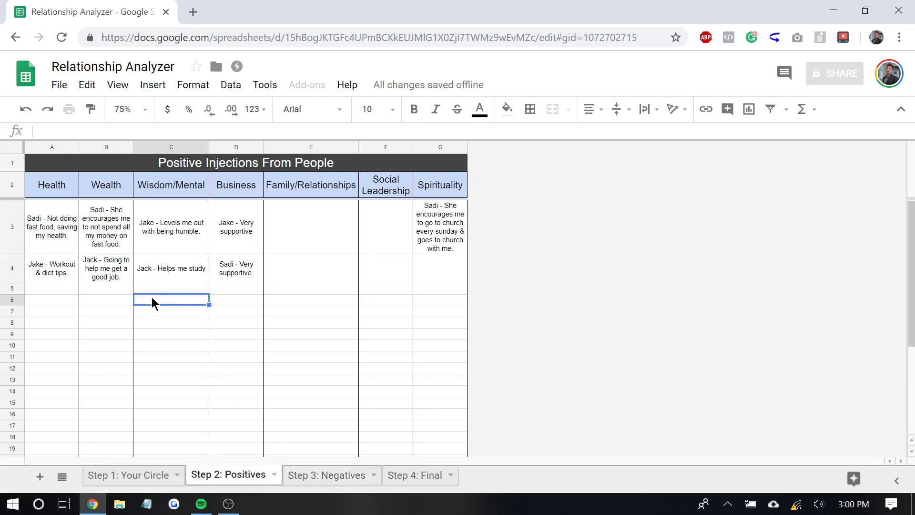
pyautogui.click(292, 473)
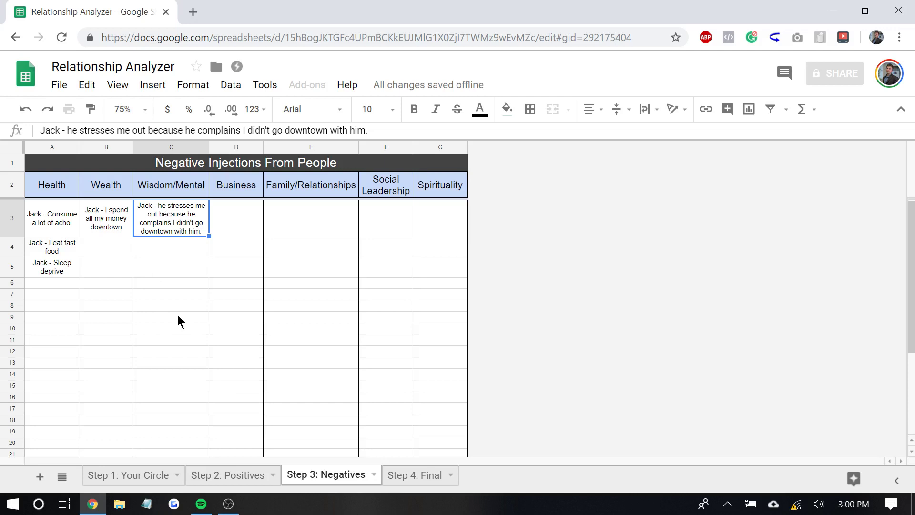
# Recheck the first listed person's level and negative entries, set their negative points in C3 of the Final sheet to 15, and check their % Impact
pyautogui.click(422, 475)
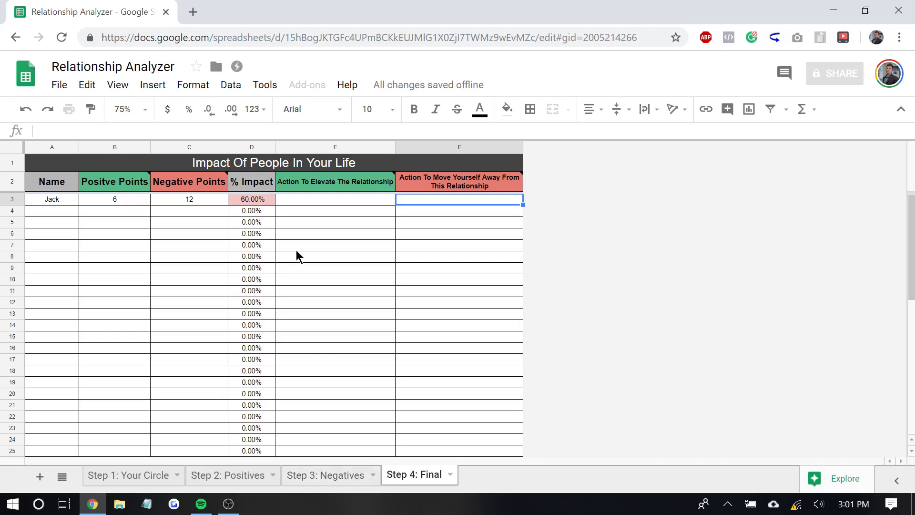
pyautogui.click(144, 472)
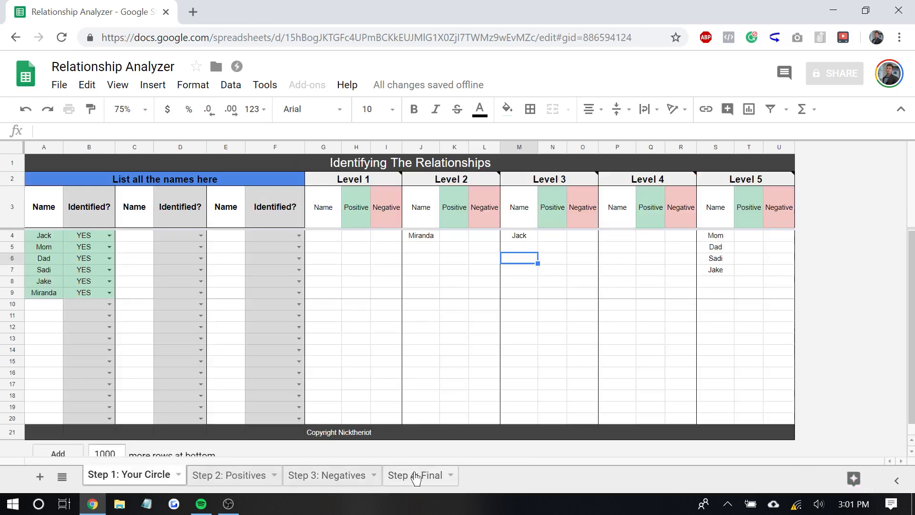
pyautogui.click(416, 475)
pyautogui.click(141, 476)
pyautogui.click(412, 484)
pyautogui.click(196, 199)
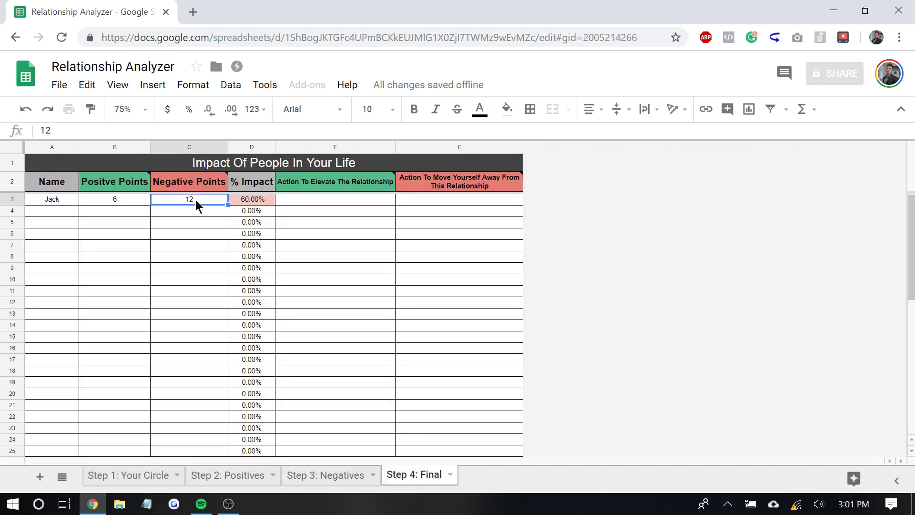
pyautogui.click(313, 475)
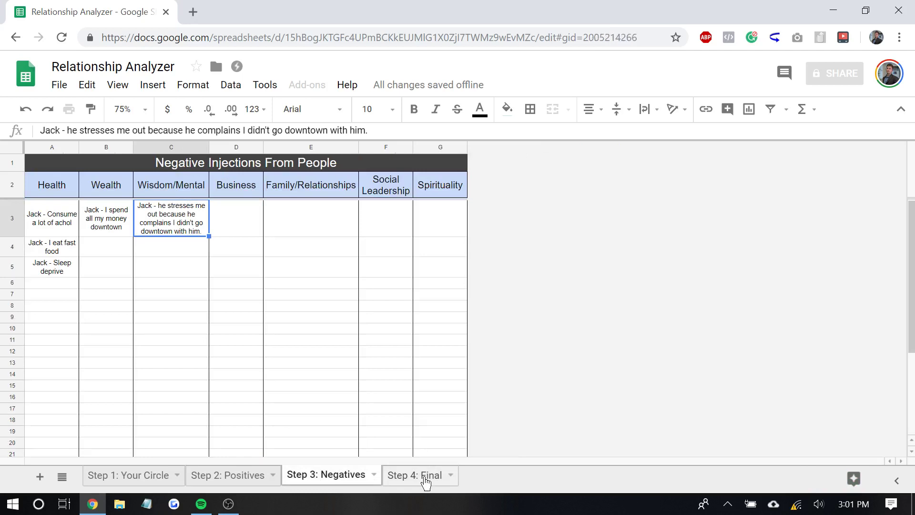
pyautogui.click(426, 483)
pyautogui.write('15')
pyautogui.press('Return')
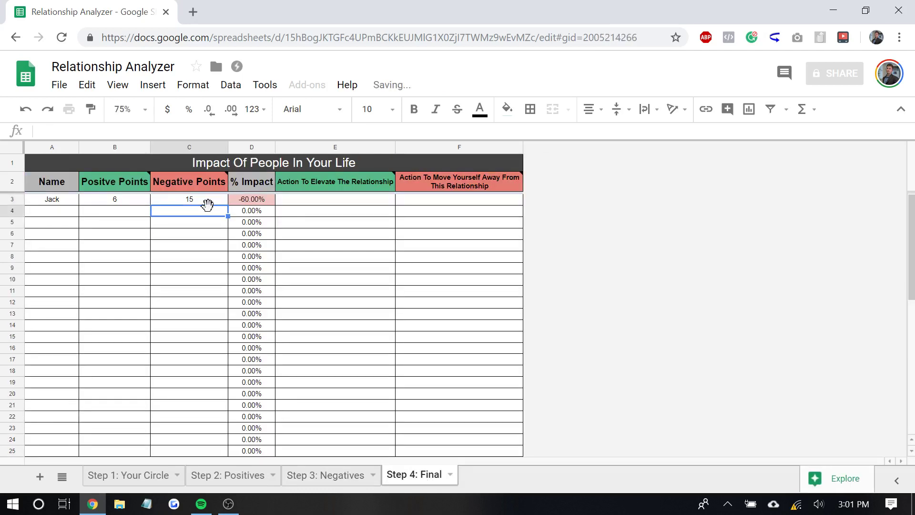
pyautogui.press('Up')
pyautogui.press('Right')
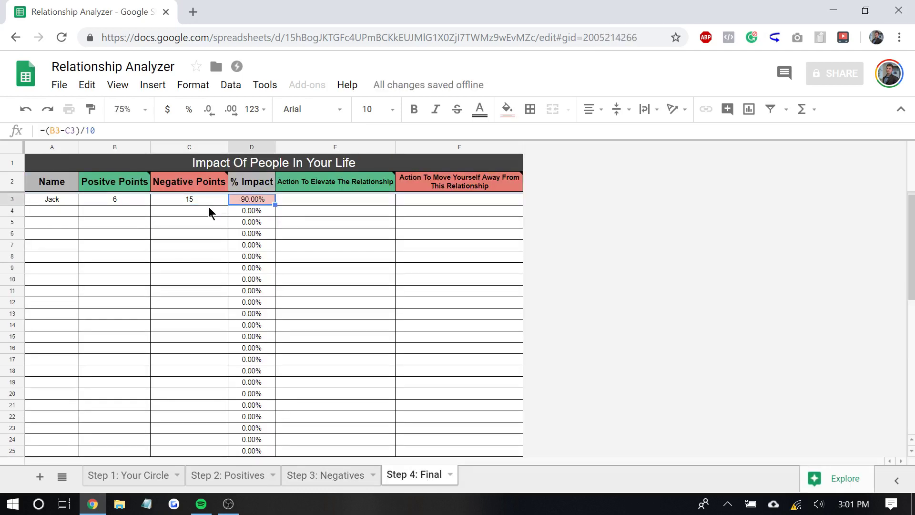
# Enter in F3 of the Final sheet "I can maybe talk to him to stop inviting me downtown" as the move-away action
pyautogui.press('Home')
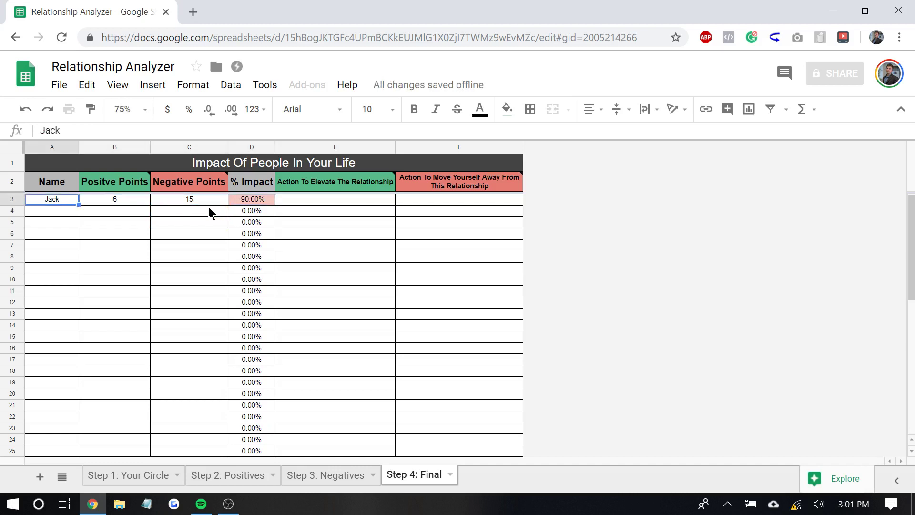
pyautogui.press('Right')
pyautogui.press('Right')
pyautogui.press('Right')
pyautogui.press('Right')
pyautogui.press('Right')
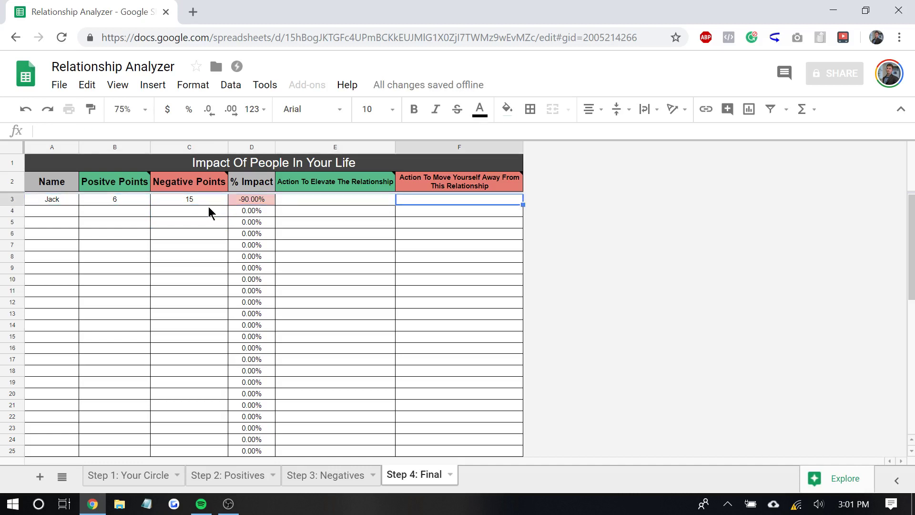
pyautogui.press('Return')
pyautogui.write('37')
pyautogui.press('BackSpace')
pyautogui.press('BackSpace')
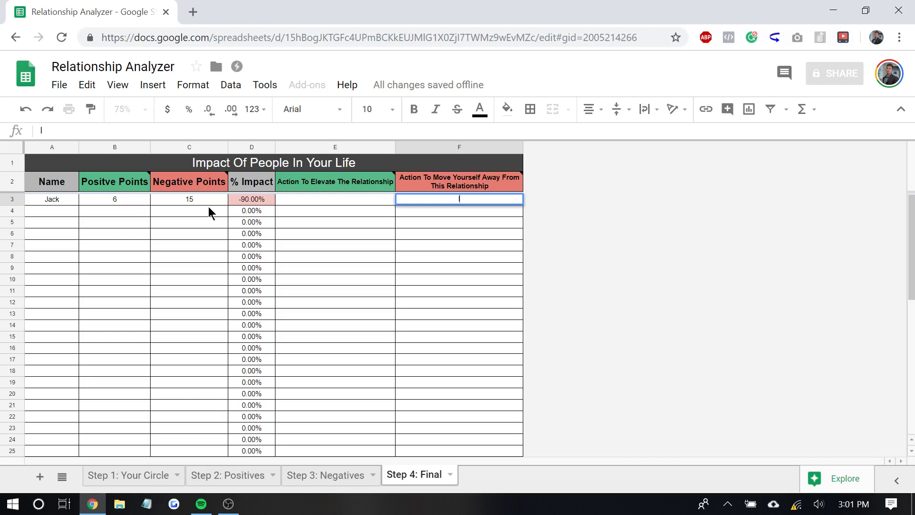
pyautogui.write('can maybe talk to h')
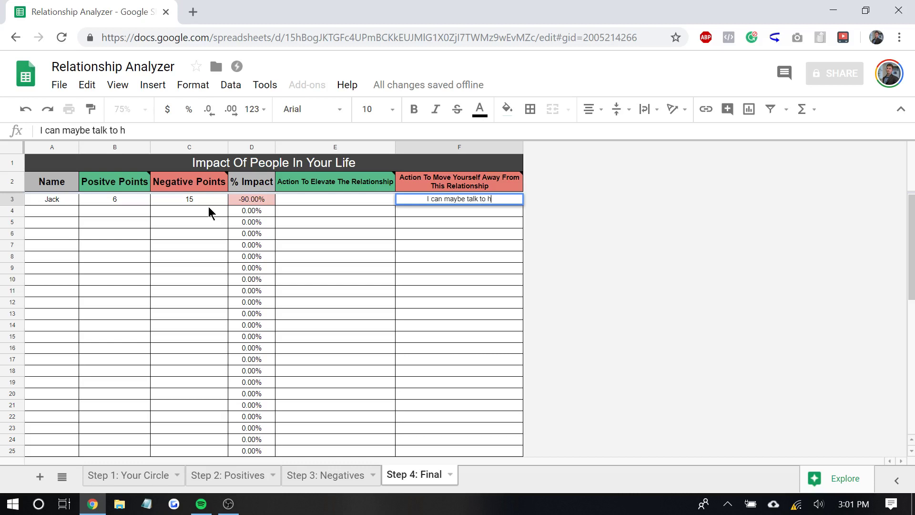
pyautogui.write('u')
pyautogui.press('BackSpace')
pyautogui.write('im')
pyautogui.press('BackSpace')
pyautogui.press('BackSpace')
pyautogui.write('u')
pyautogui.press('BackSpace')
pyautogui.write('im to stop inviti')
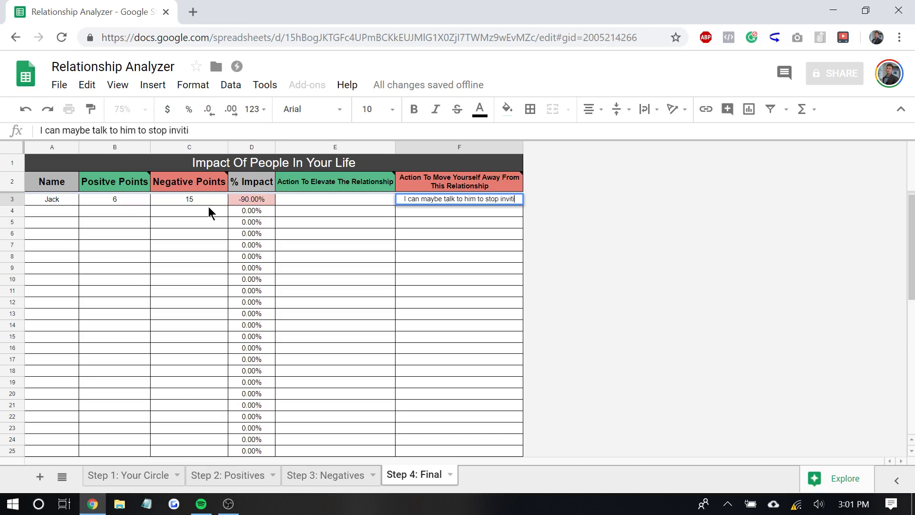
pyautogui.write('ng me downt')
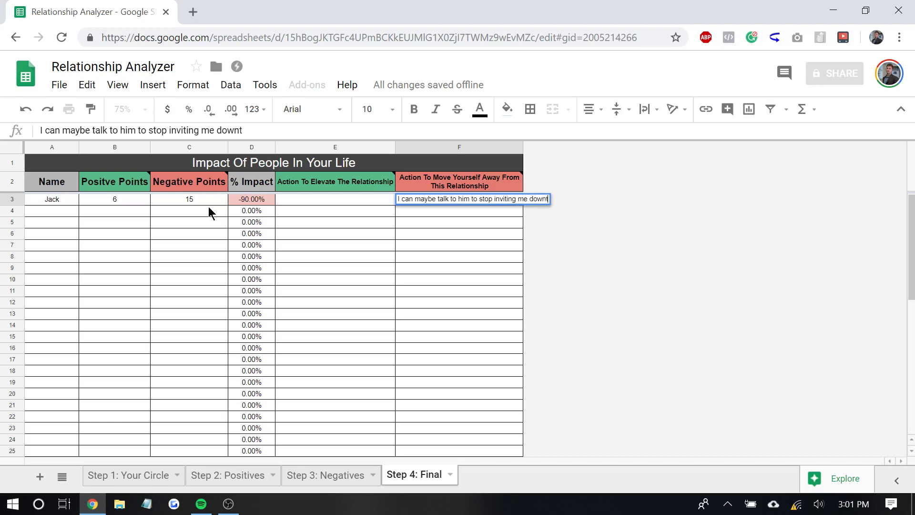
pyautogui.write('own.')
pyautogui.press('BackSpace')
pyautogui.write('OR')
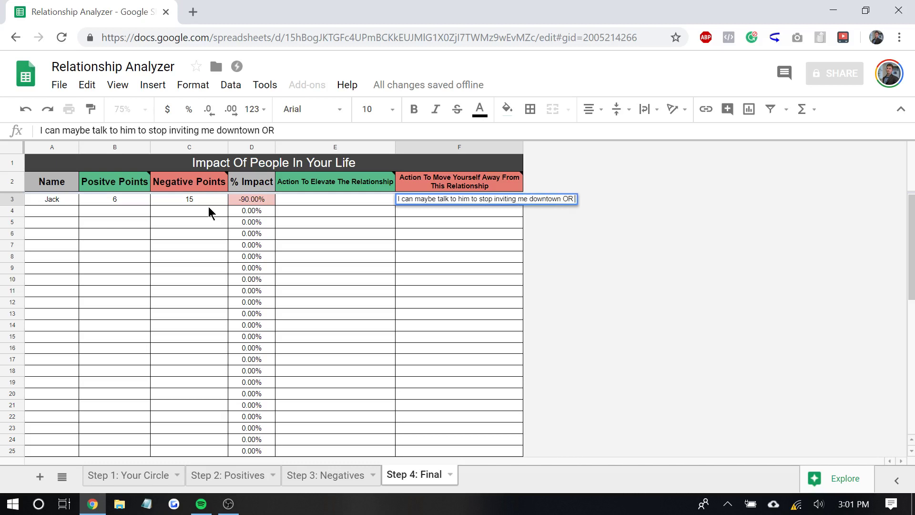
pyautogui.write(' find a new')
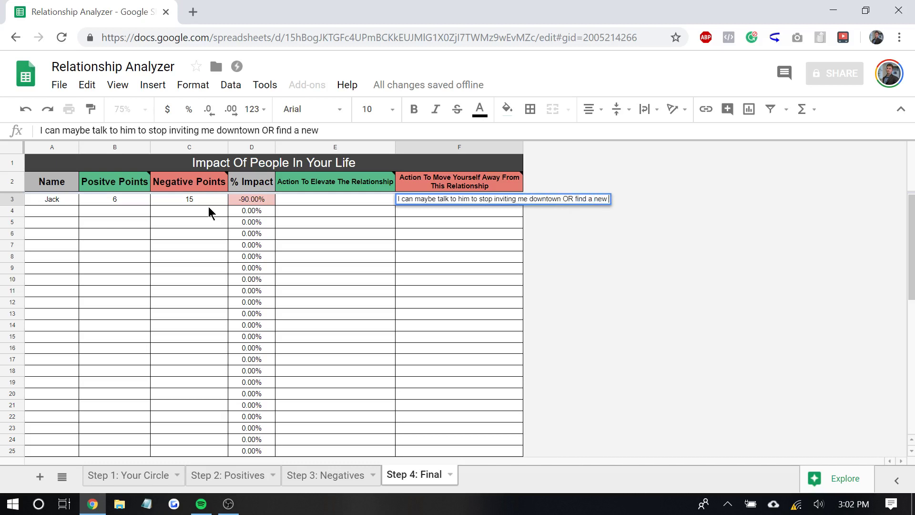
pyautogui.press('BackSpace')
pyautogui.press('BackSpace')
pyautogui.press('BackSpace')
pyautogui.press('BackSpace')
pyautogui.press('BackSpace')
pyautogui.press('BackSpace')
pyautogui.press('BackSpace')
pyautogui.press('BackSpace')
pyautogui.press('BackSpace')
pyautogui.press('BackSpace')
pyautogui.press('BackSpace')
pyautogui.press('BackSpace')
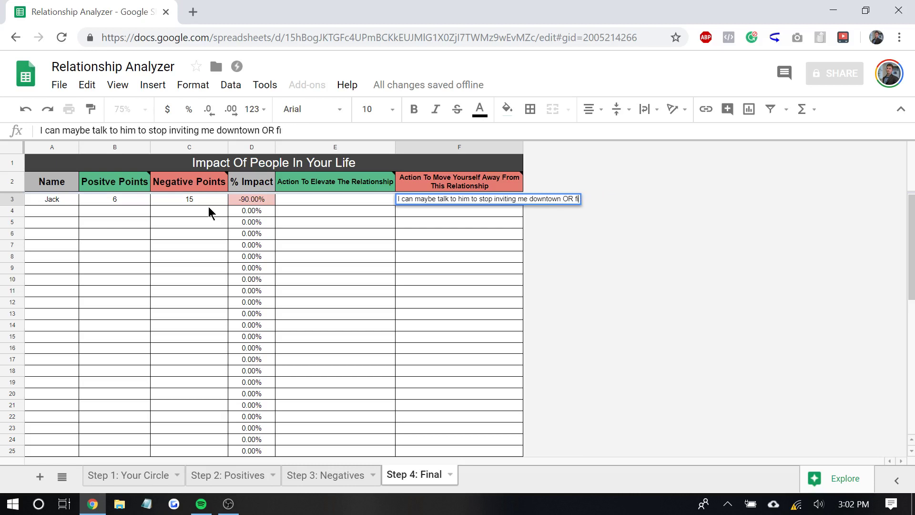
pyautogui.press('BackSpace')
pyautogui.press('BackSpace')
# Complete the move-away action in F3 with ". If that doesn't work, find a new study partner."
pyautogui.write('. If that doesn;t')
pyautogui.press('BackSpace')
pyautogui.press('BackSpace')
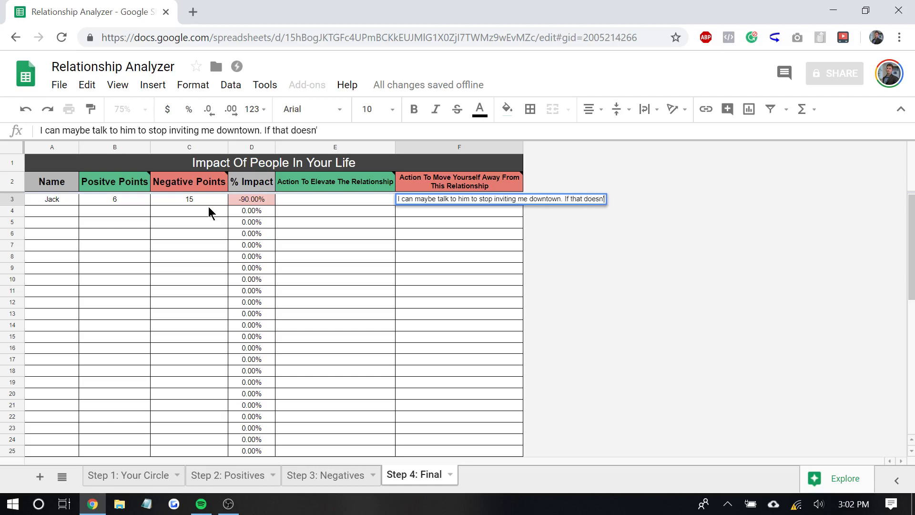
pyautogui.write("'t work, f")
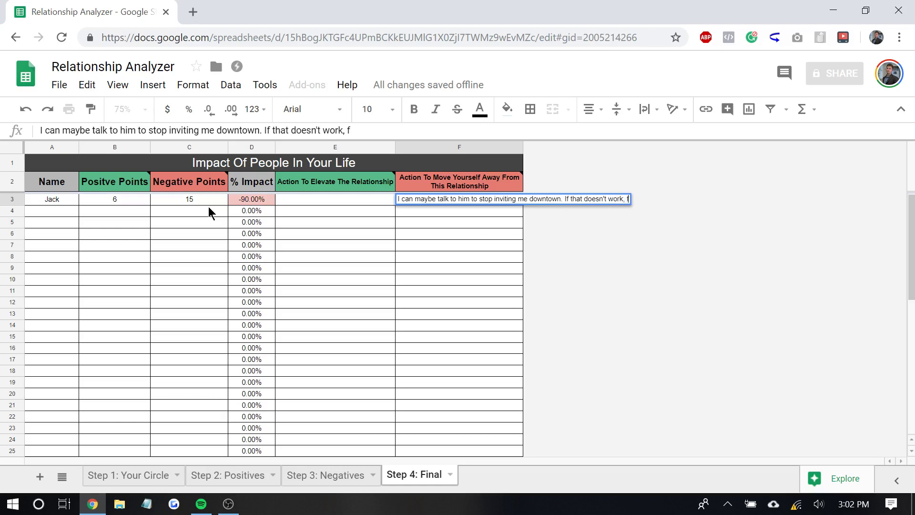
pyautogui.write('ind a new ')
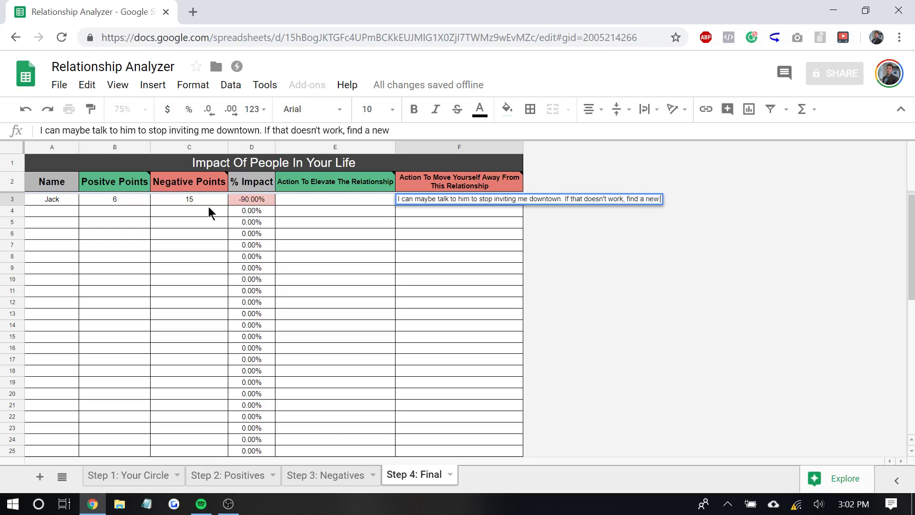
pyautogui.write('study pa')
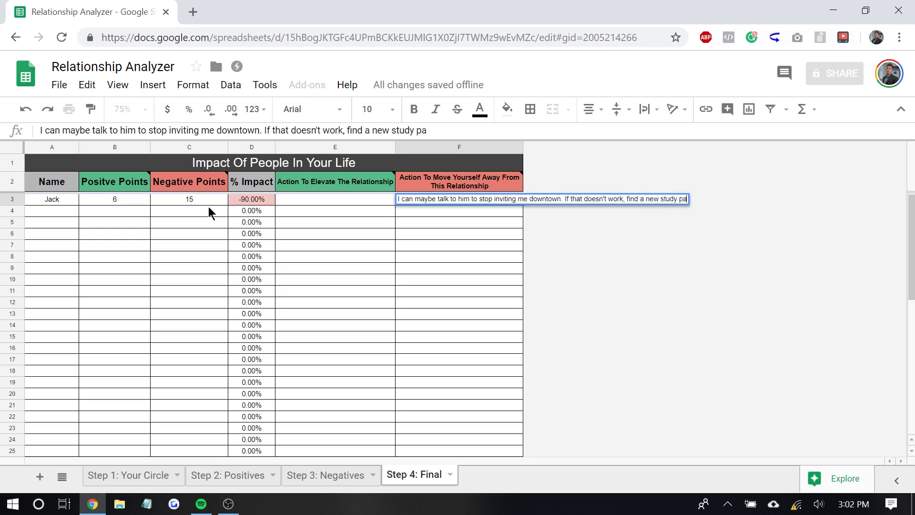
pyautogui.write('rtner')
pyautogui.press('Return')
pyautogui.click(319, 286)
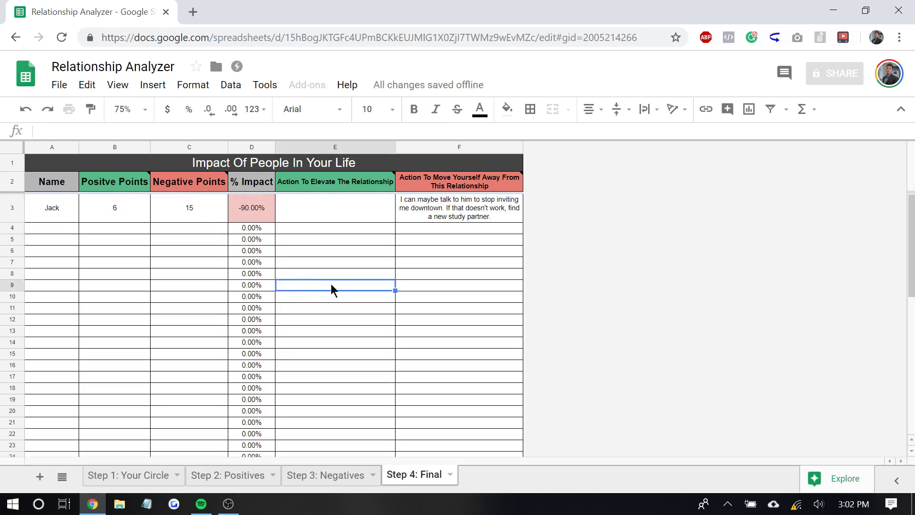
# Review the first person's % Impact and move-away action, and look over the entries on the Negatives and Positives sheets
pyautogui.doubleClick(416, 210)
pyautogui.click(255, 207)
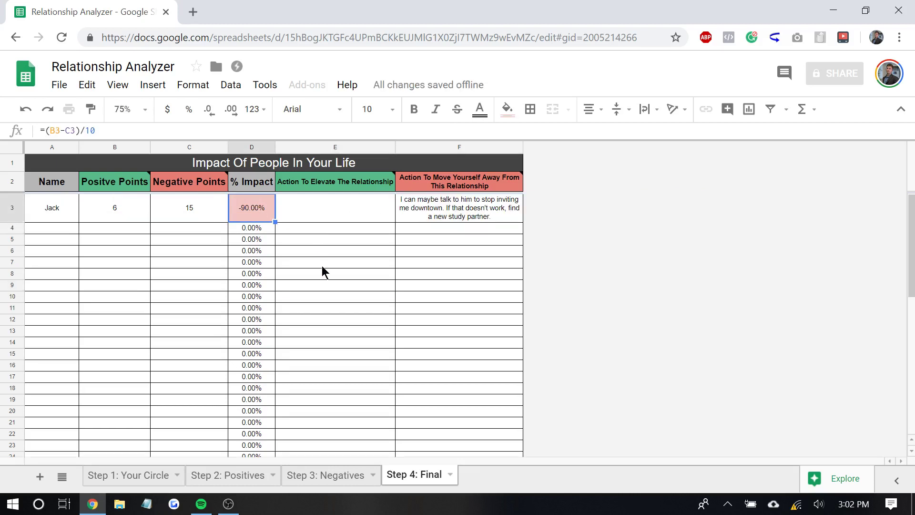
pyautogui.click(444, 209)
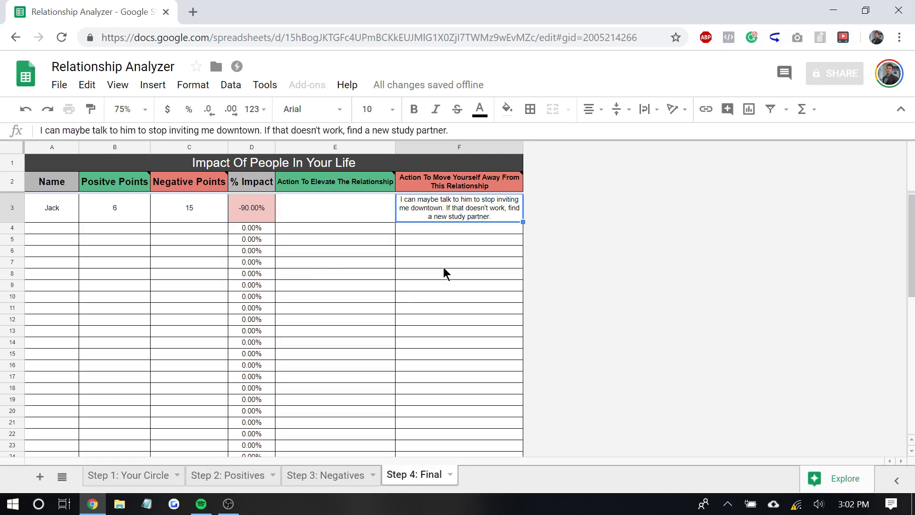
pyautogui.click(317, 476)
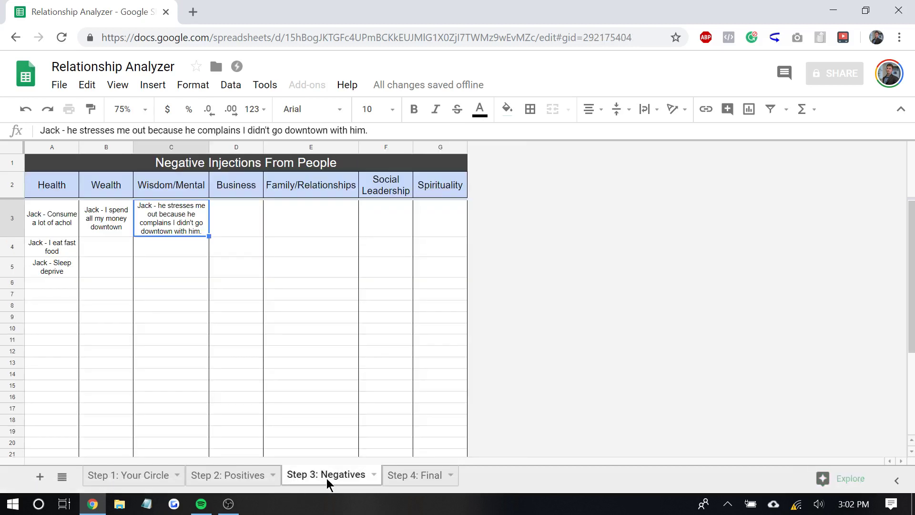
pyautogui.click(258, 477)
pyautogui.click(355, 425)
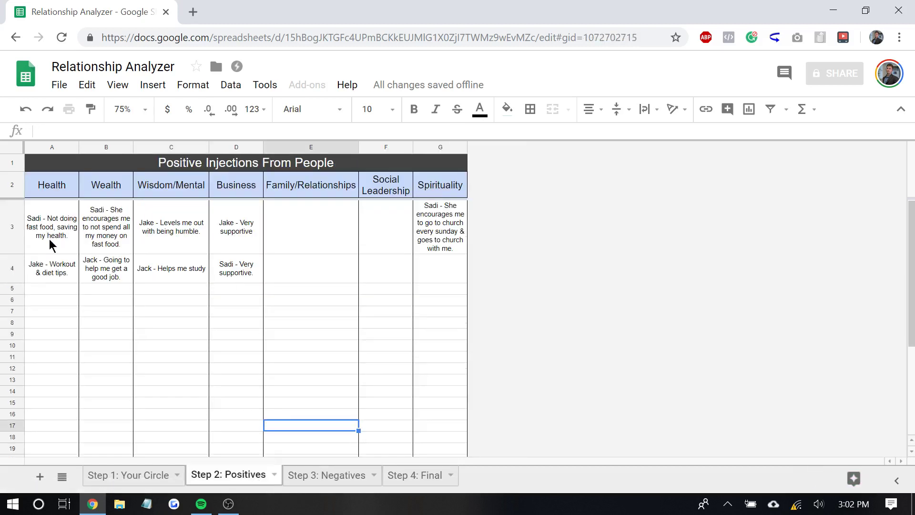
# Add the second person's name in A4 of the Final sheet
pyautogui.click(410, 474)
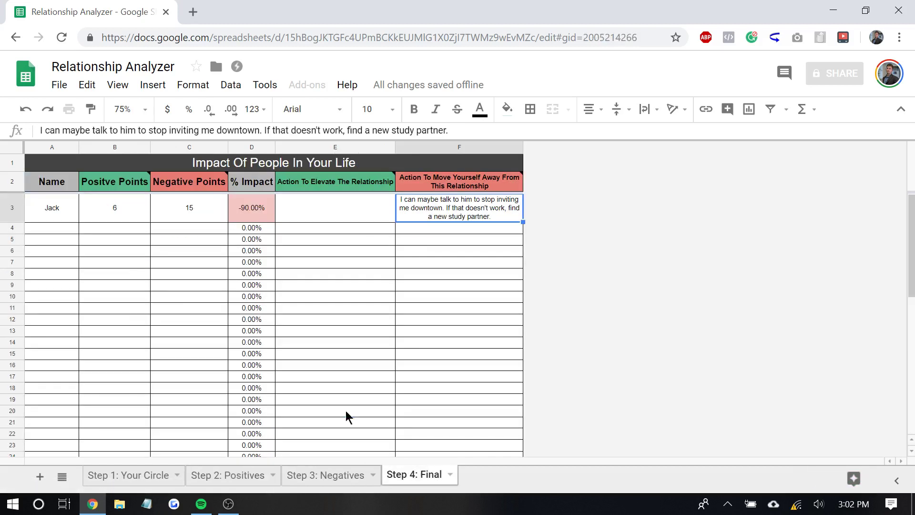
pyautogui.click(61, 228)
pyautogui.write('Jake')
pyautogui.press('Tab')
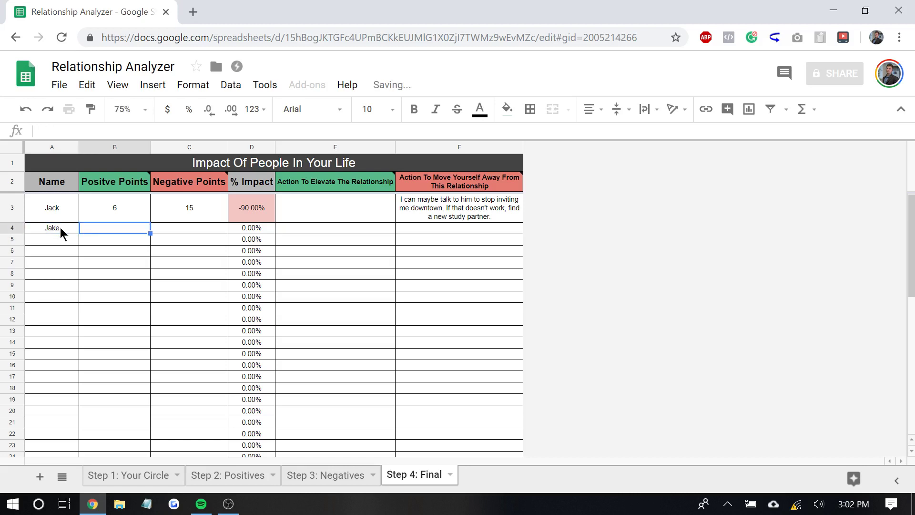
# Check the second person's level on the Your Circle sheet and select their Business, Wisdom/Mental and Health entries on the Positives sheet
pyautogui.click(128, 475)
pyautogui.click(742, 295)
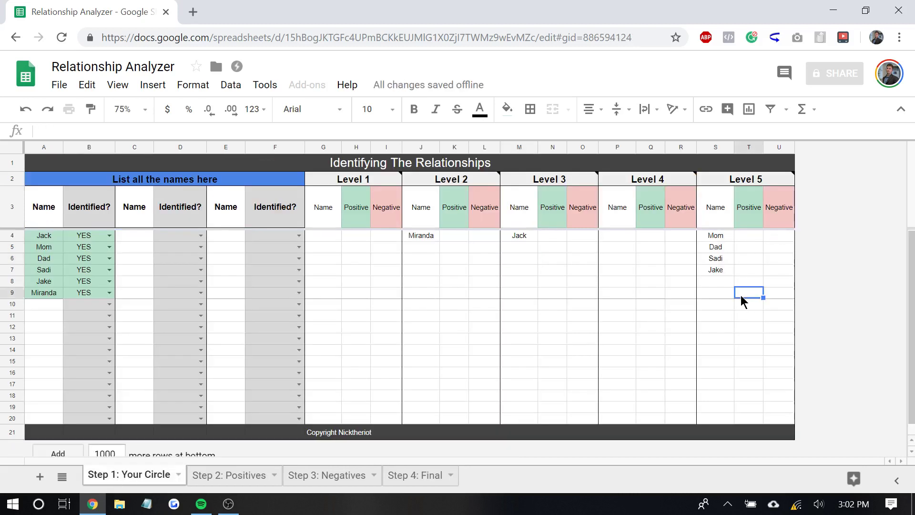
pyautogui.click(590, 305)
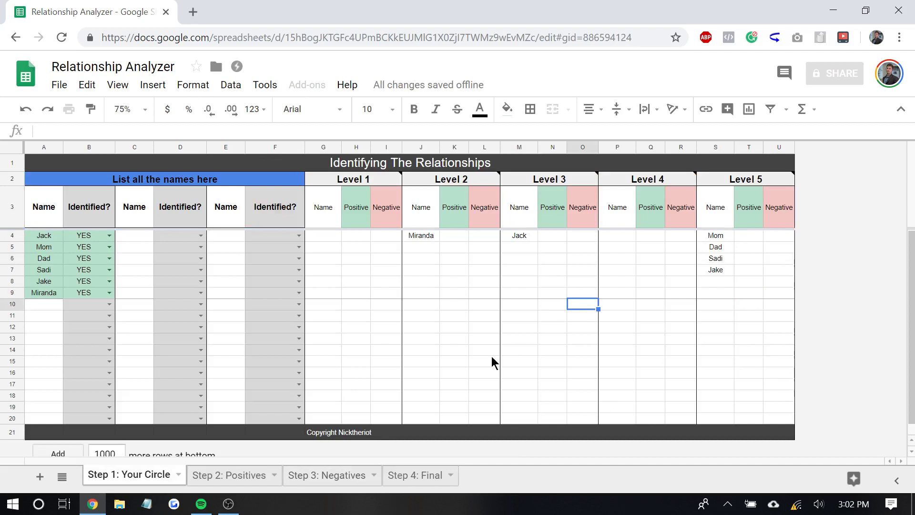
pyautogui.click(231, 477)
pyautogui.click(240, 225)
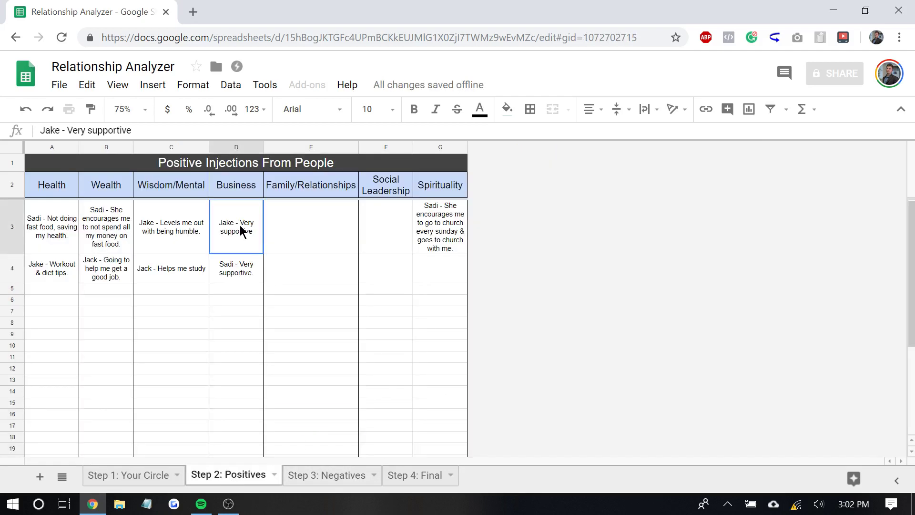
pyautogui.keyDown('ctrl'); pyautogui.click(187, 241); pyautogui.keyUp('ctrl')
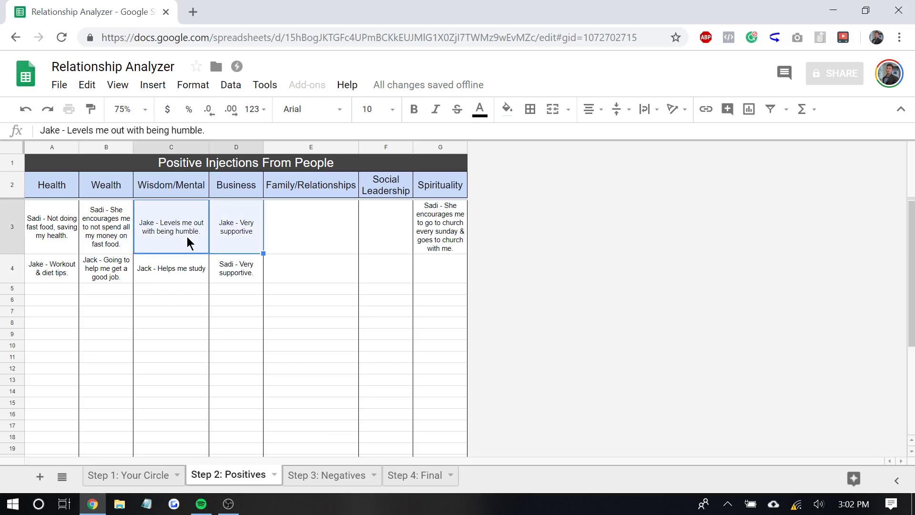
pyautogui.keyDown('ctrl'); pyautogui.click(51, 271); pyautogui.keyUp('ctrl')
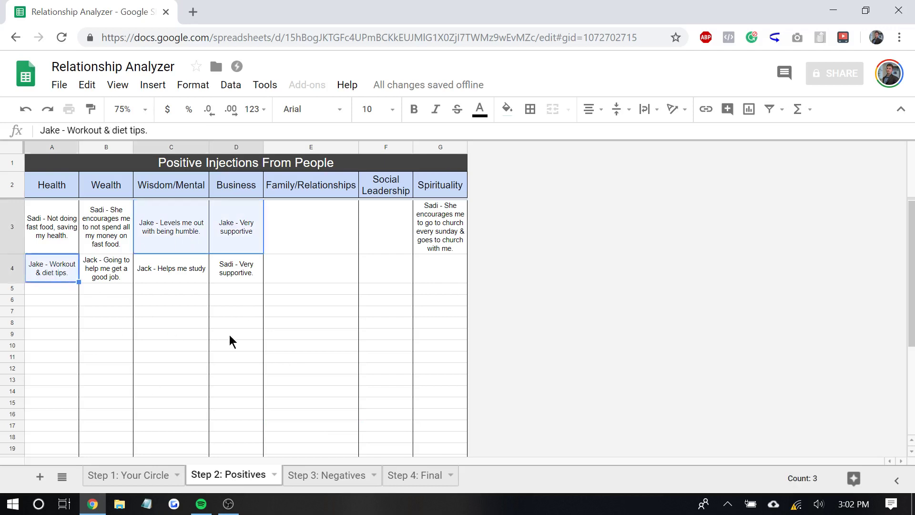
# Set the second person's positive points in B4 of the Final sheet to 15 and check their % Impact
pyautogui.click(417, 475)
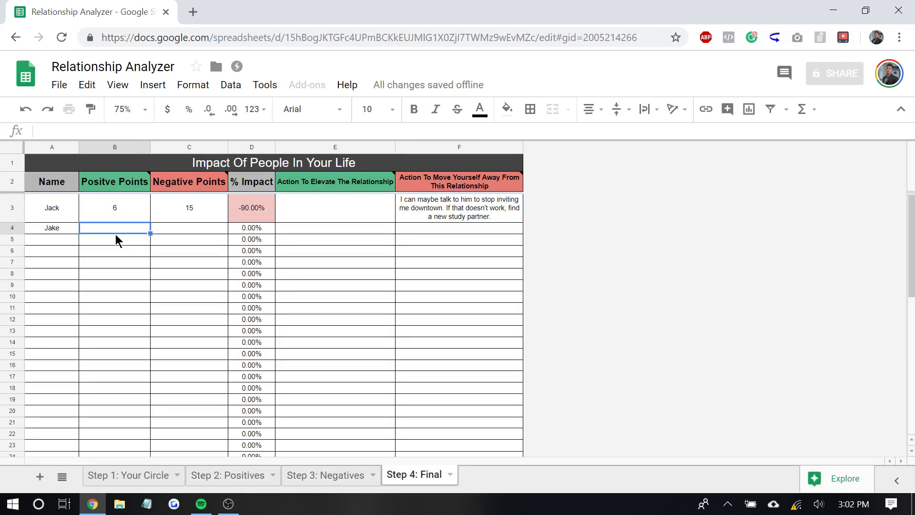
pyautogui.write('15')
pyautogui.press('Tab')
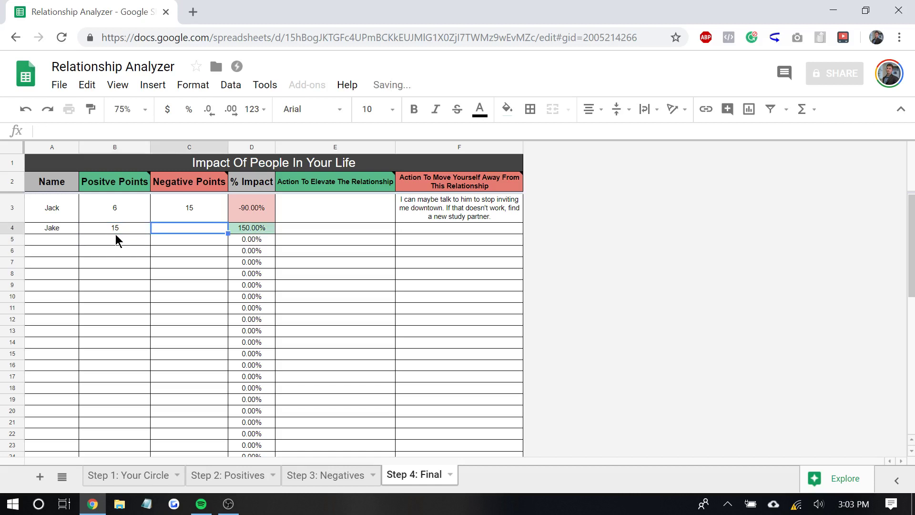
pyautogui.press('Right')
pyautogui.press('Right')
pyautogui.press('Left')
pyautogui.press('Left')
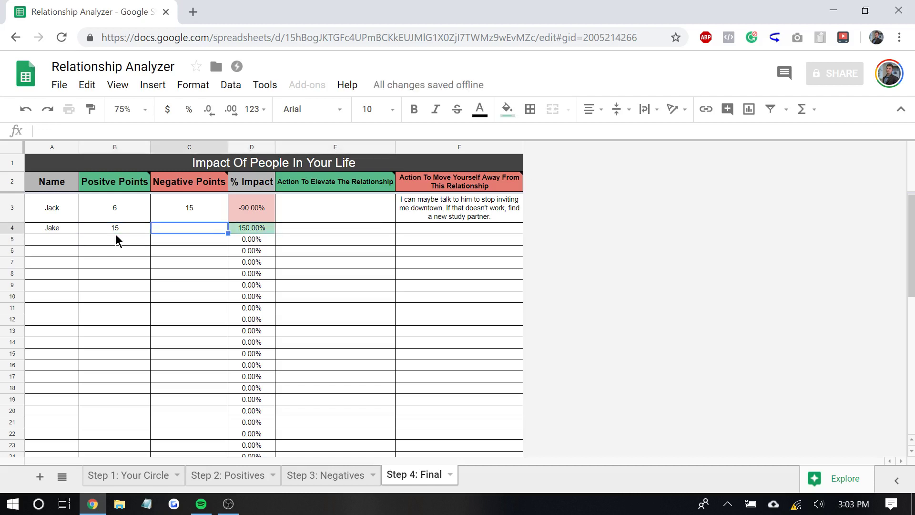
# Enter in E4 "Have lunch with him every friday spend some time together" as the action to elevate the relationship
pyautogui.press('Right')
pyautogui.press('Right')
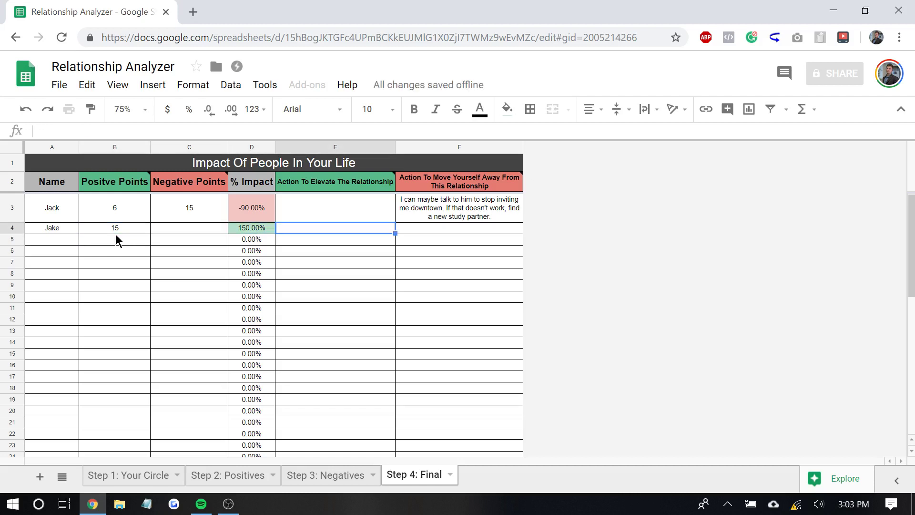
pyautogui.press('Return')
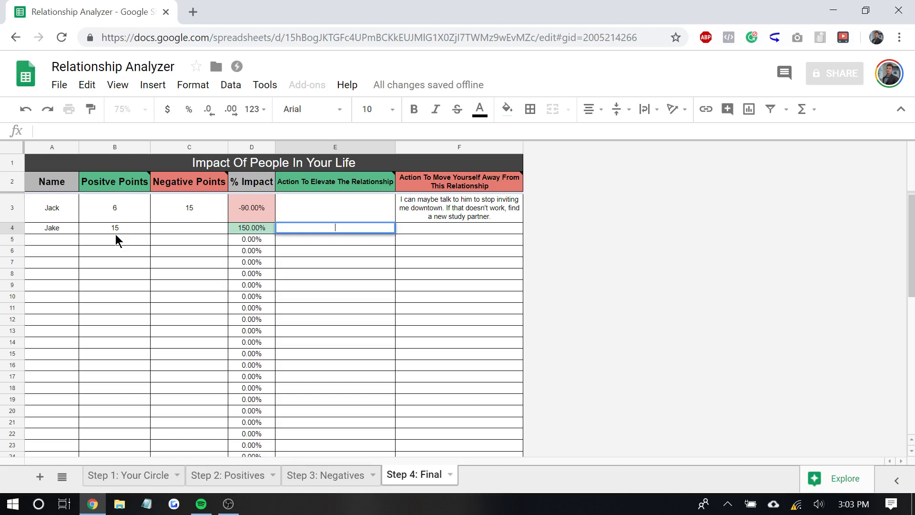
pyautogui.press('Return')
pyautogui.write('Have Iunch with hi')
pyautogui.write('m e')
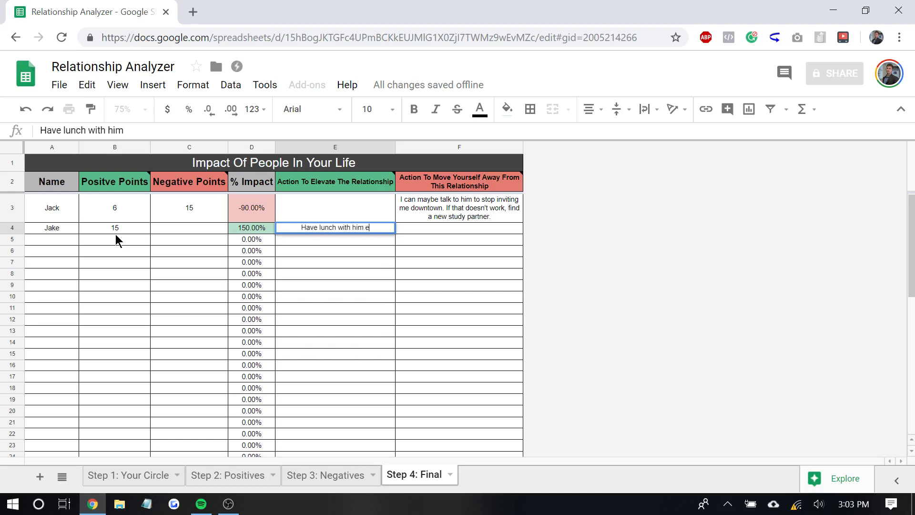
pyautogui.write('very friday')
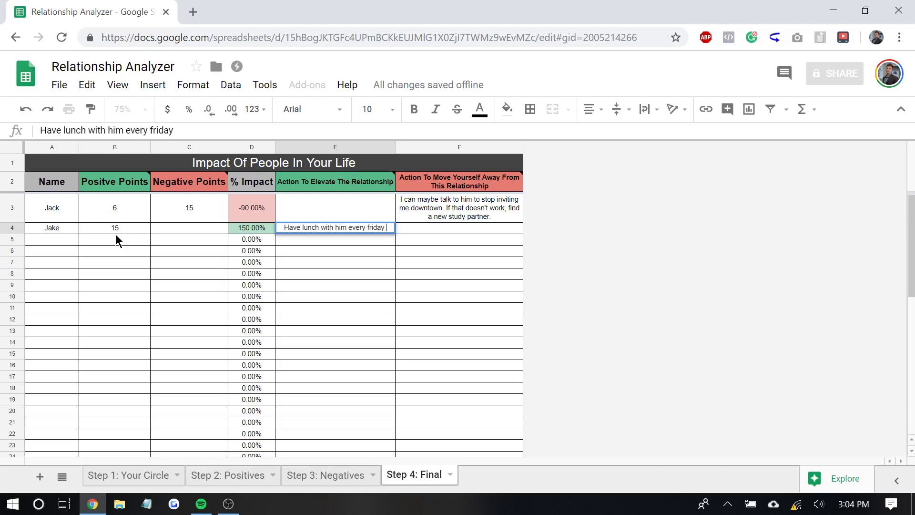
pyautogui.press('Return')
pyautogui.write('spend some t')
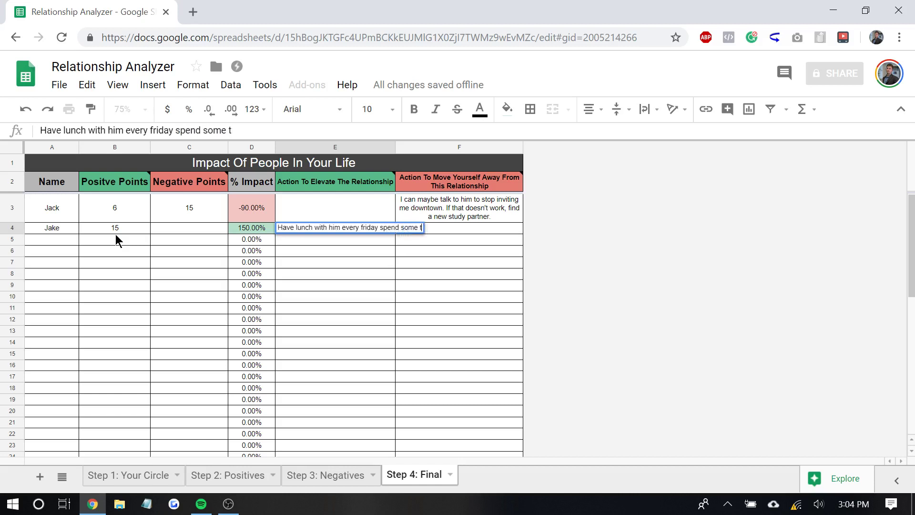
pyautogui.write('ime together')
pyautogui.press('Return')
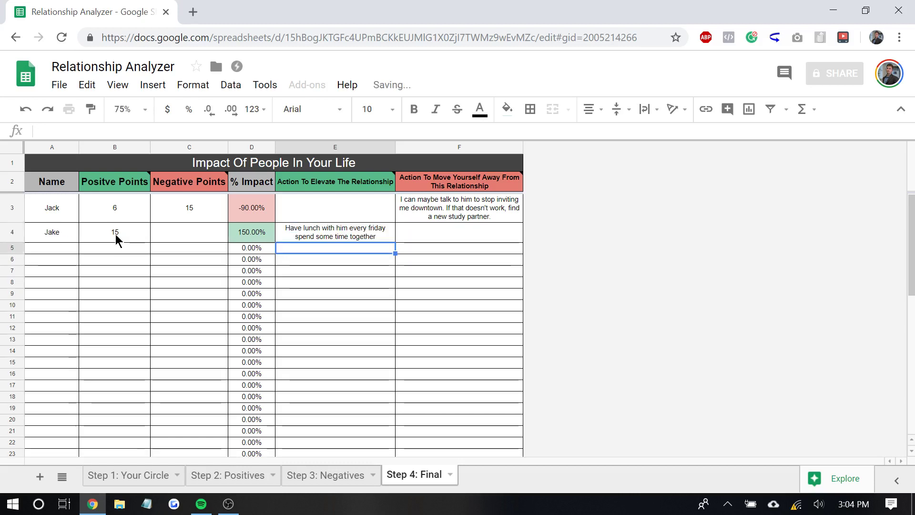
pyautogui.click(193, 304)
pyautogui.click(77, 247)
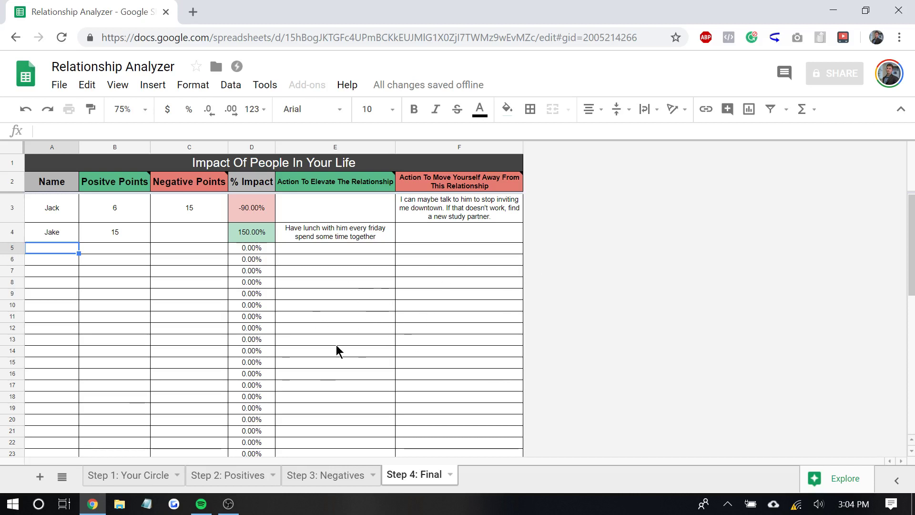
# Review the Your Circle sheet, examining the level columns and the empty Name cells below the listed people
pyautogui.click(309, 478)
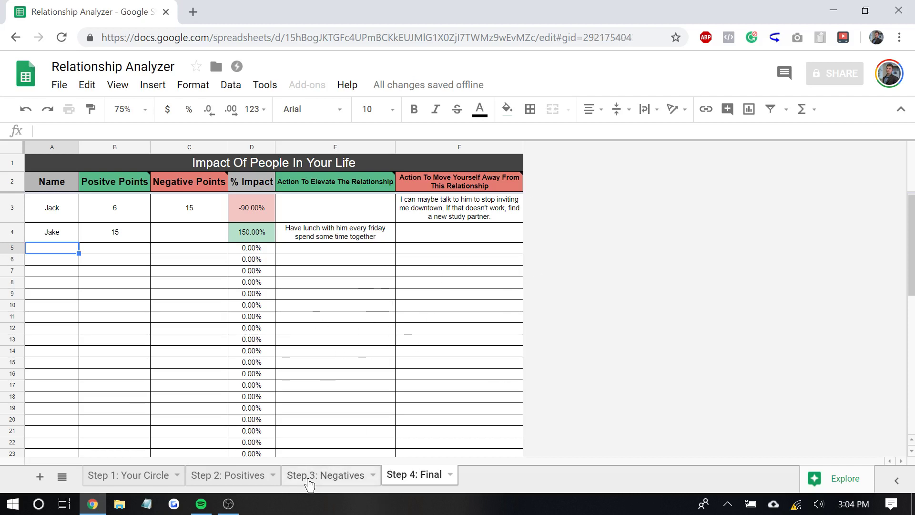
pyautogui.click(152, 476)
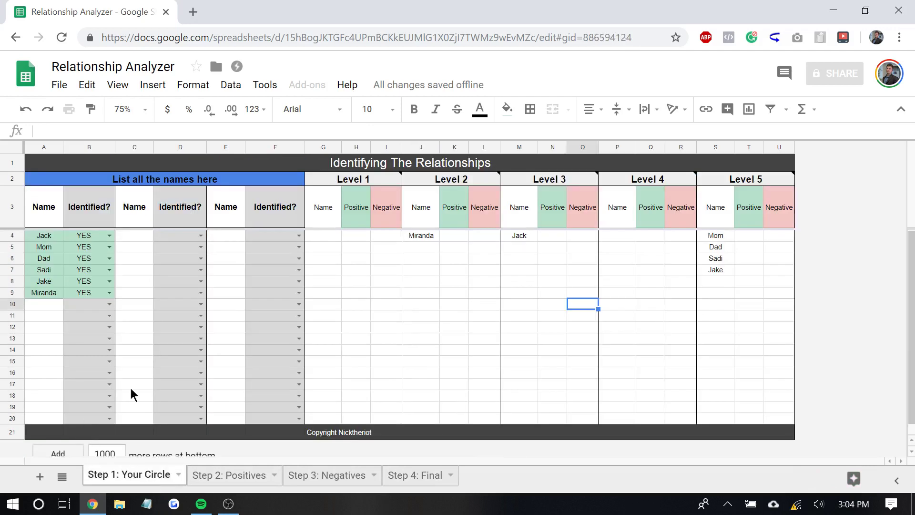
pyautogui.click(467, 329)
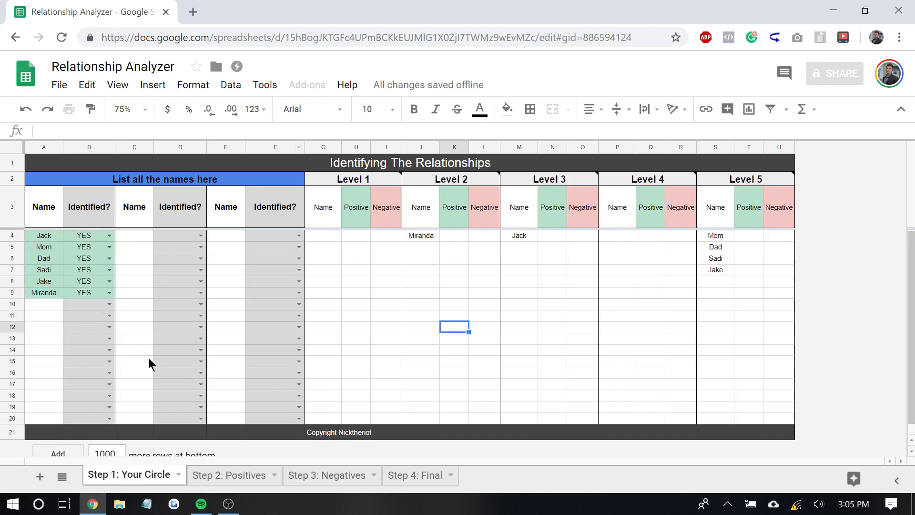
pyautogui.click(424, 476)
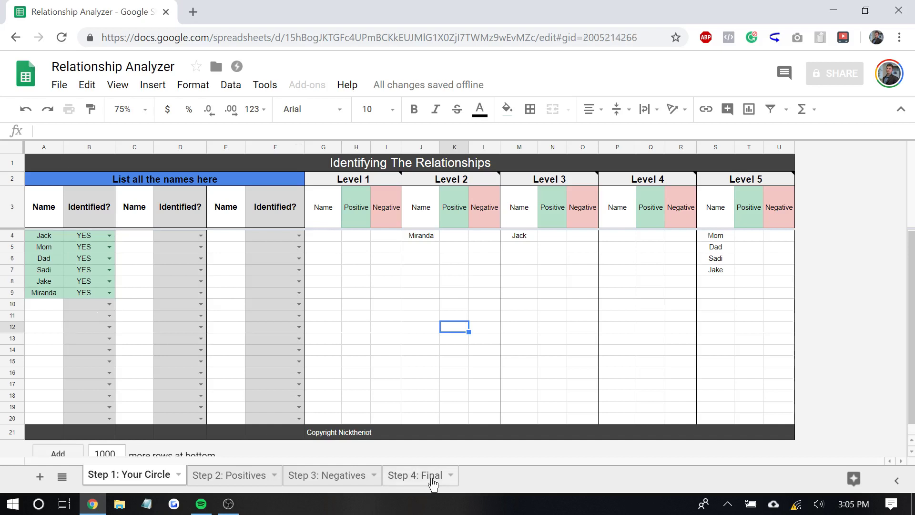
pyautogui.click(103, 475)
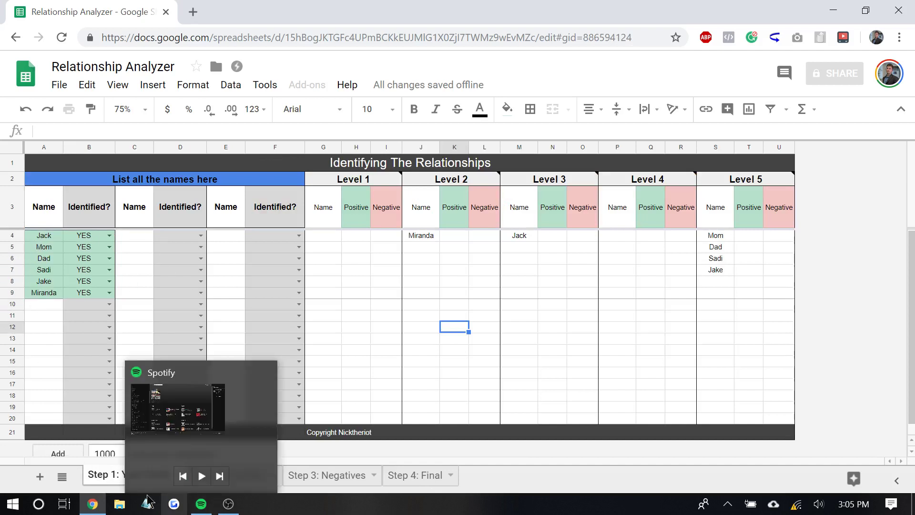
pyautogui.click(37, 303)
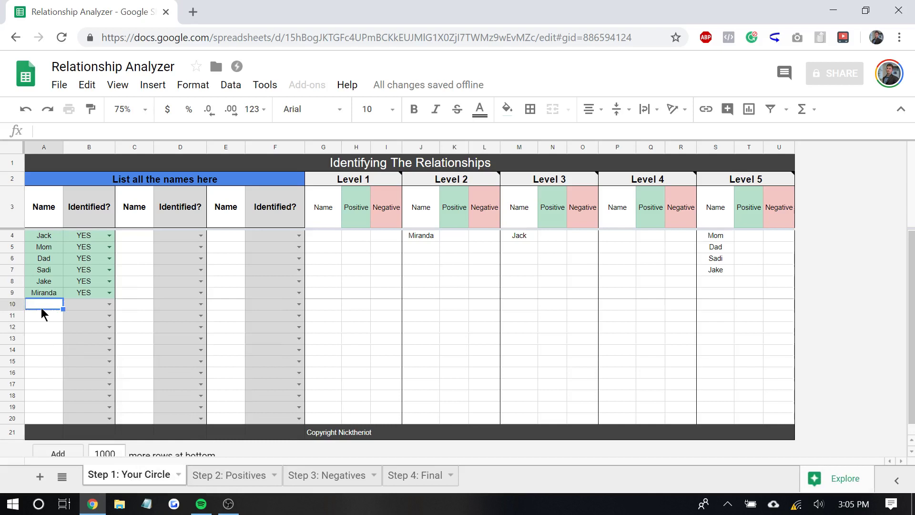
pyautogui.click(42, 316)
pyautogui.press('Down')
pyautogui.press('Down')
pyautogui.press('Down')
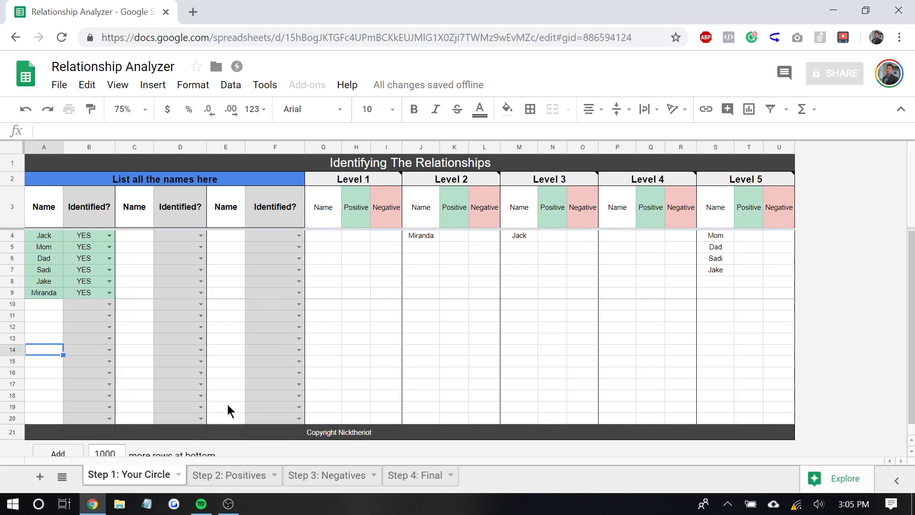
# Look through the Positives and Negatives sheets and examine the impact scores and planned relationship actions on the Final sheet
pyautogui.click(208, 480)
pyautogui.click(376, 478)
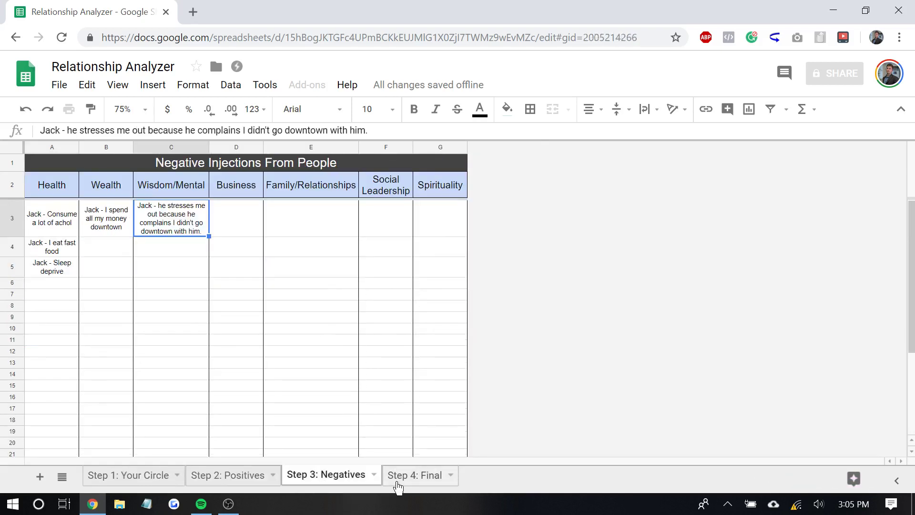
pyautogui.click(406, 476)
pyautogui.click(409, 361)
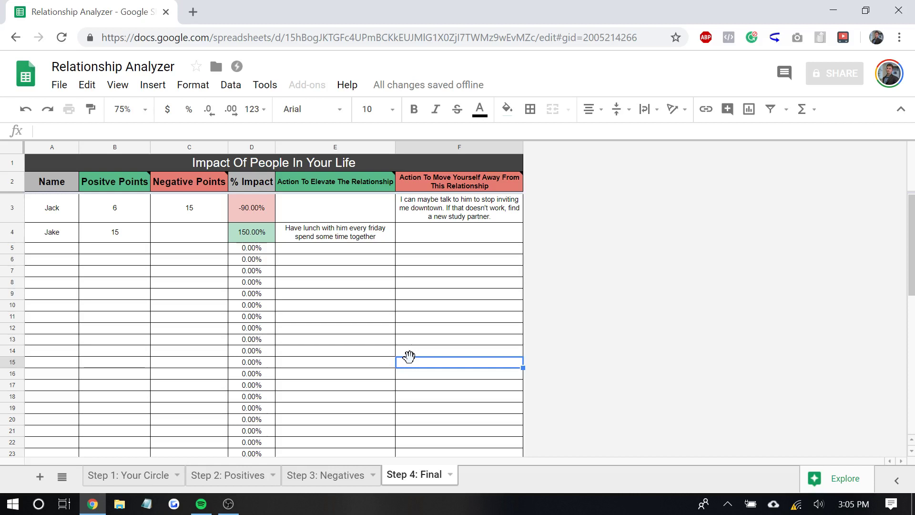
pyautogui.click(335, 219)
pyautogui.click(434, 274)
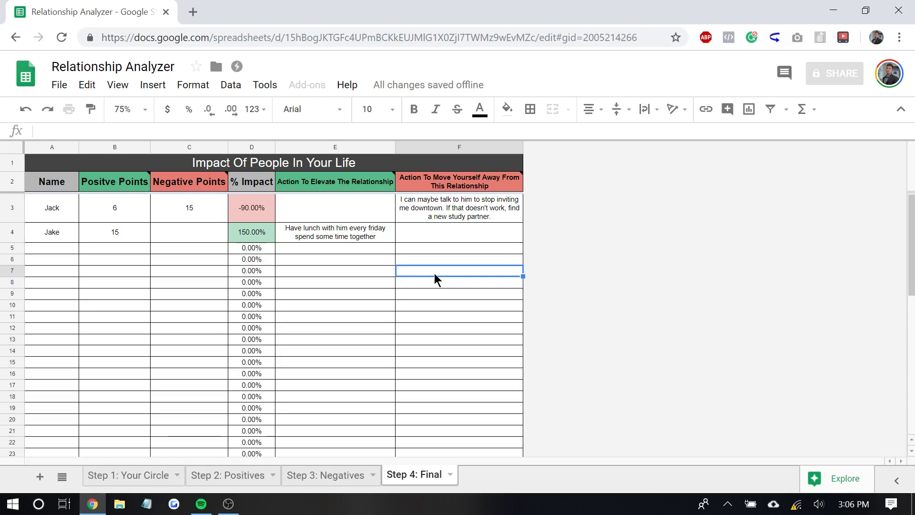
pyautogui.click(324, 477)
pyautogui.click(241, 479)
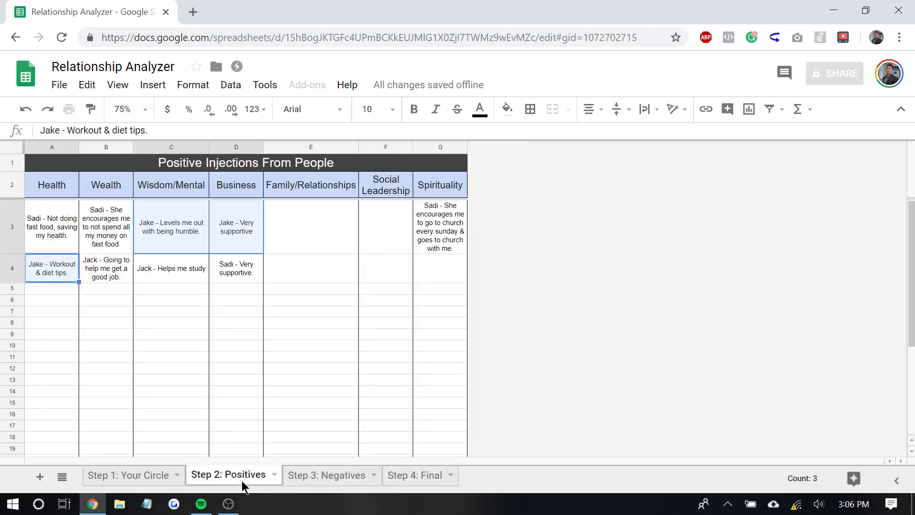
pyautogui.click(206, 398)
pyautogui.click(418, 476)
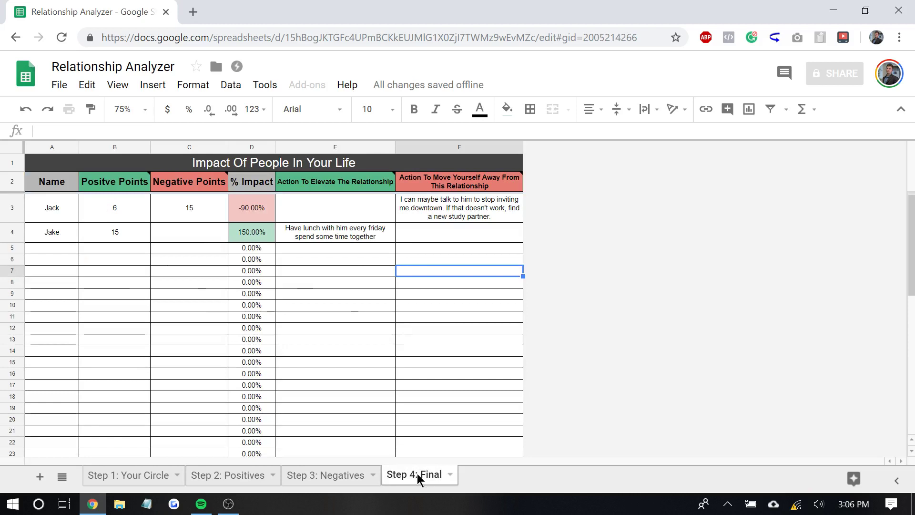
pyautogui.click(373, 352)
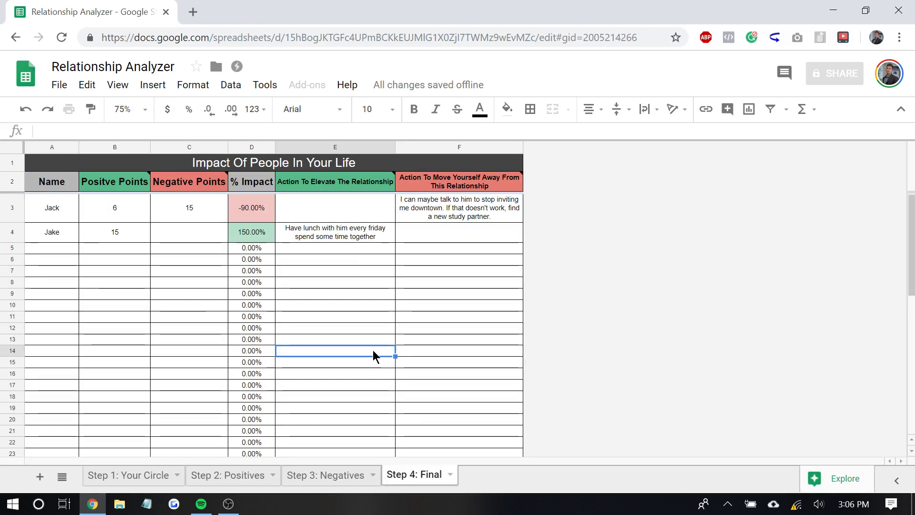
pyautogui.click(228, 504)
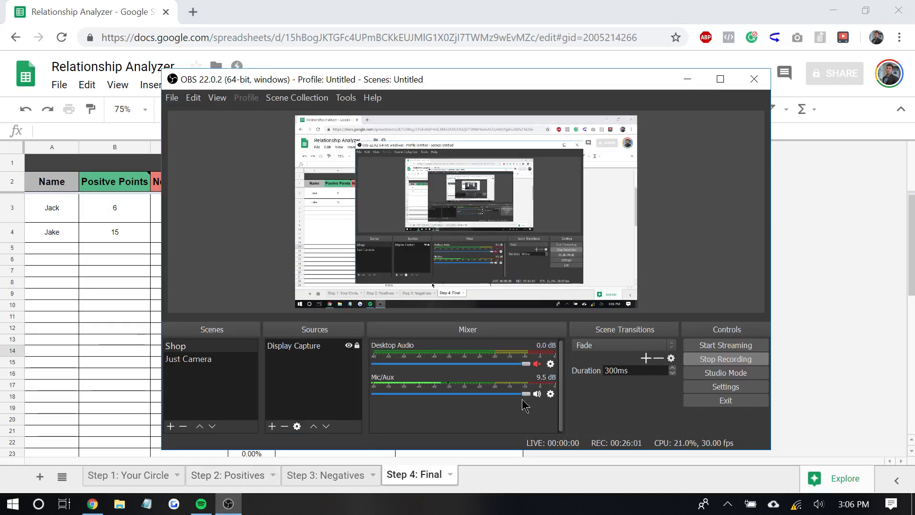